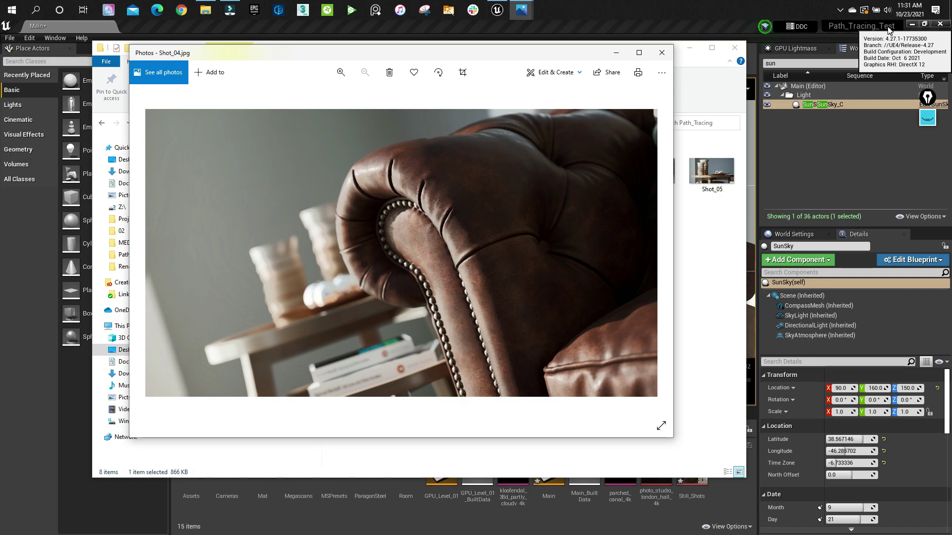
Review the rendered stills Shot_01 to Shot_04 in the photo viewer and return to the Unreal Editor.
{"action": "left_click", "coordinate": [431, 53]}
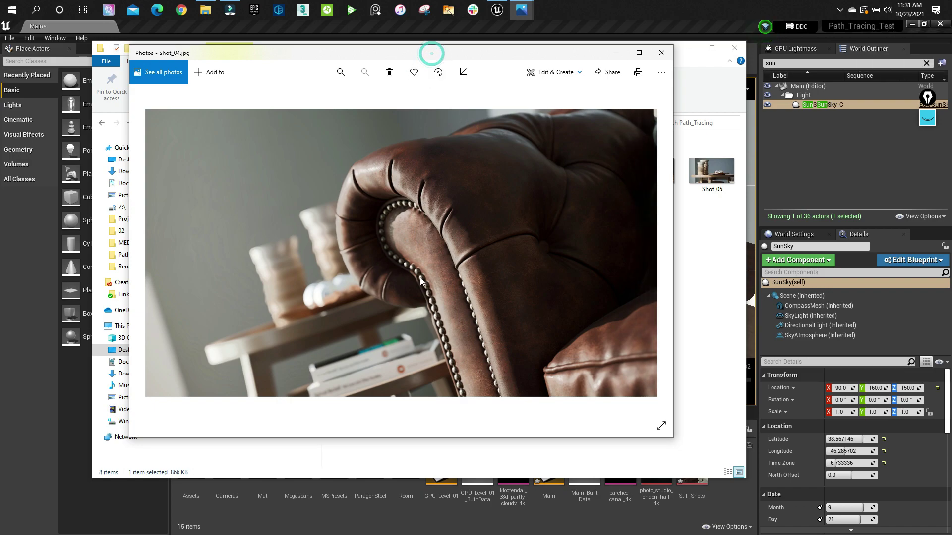
{"action": "key", "text": "Left"}
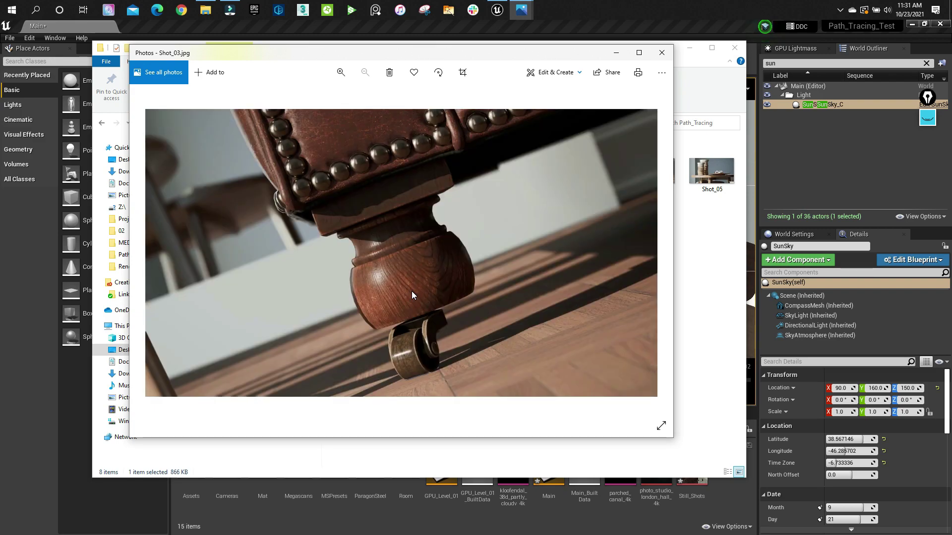
{"action": "key", "text": "Left"}
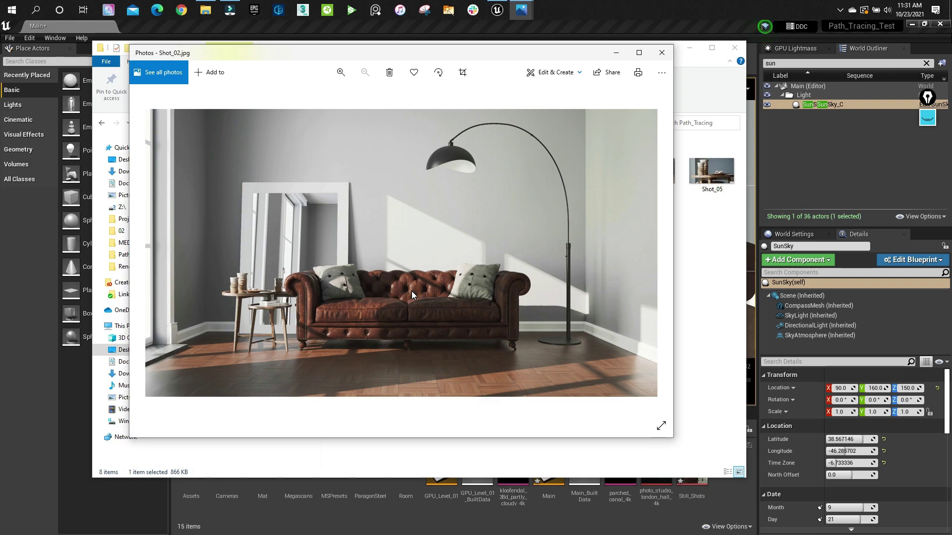
{"action": "key", "text": "Left"}
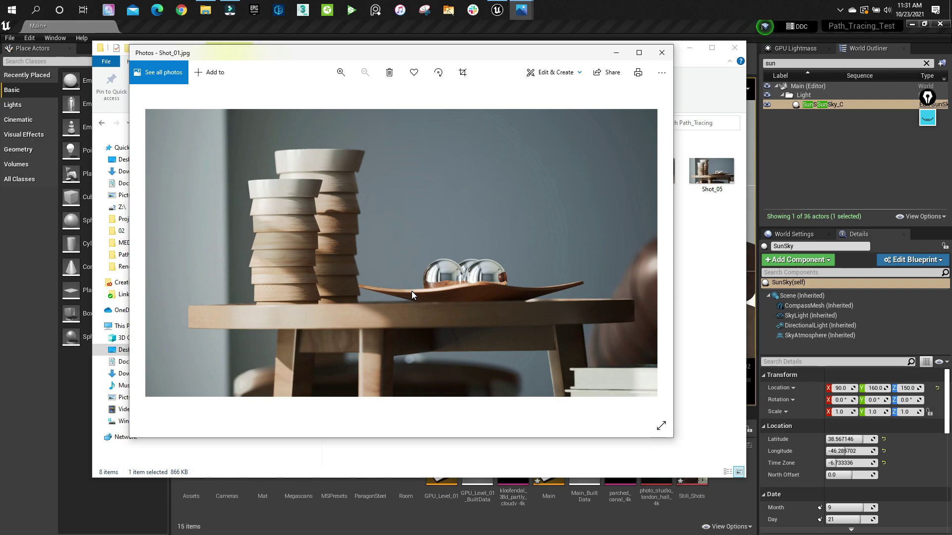
{"action": "key", "text": "Right"}
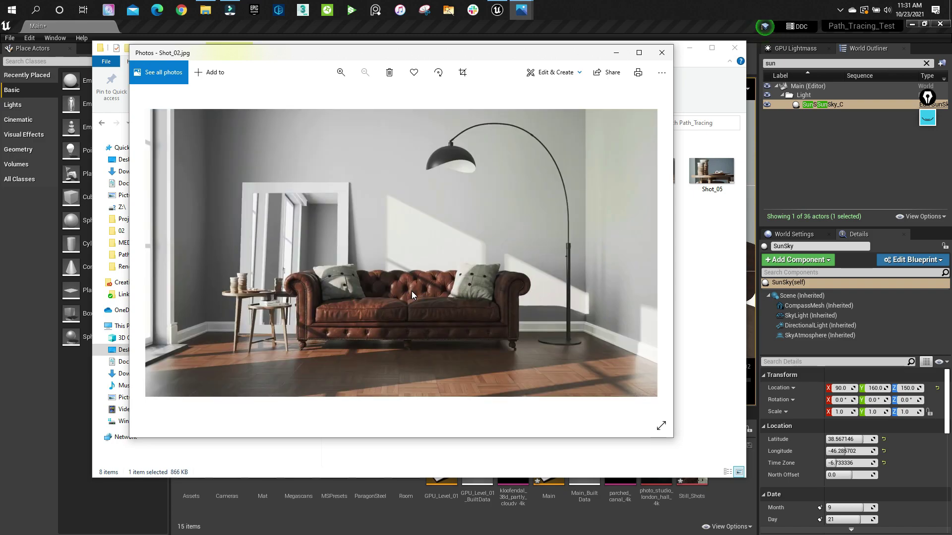
{"action": "key", "text": "Right"}
{"action": "key", "text": "Right"}
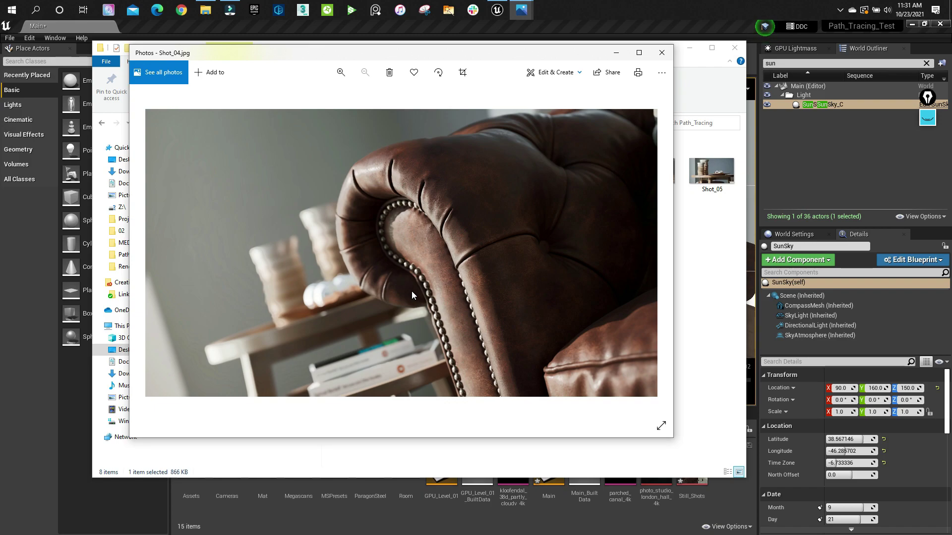
{"action": "key", "text": "Left"}
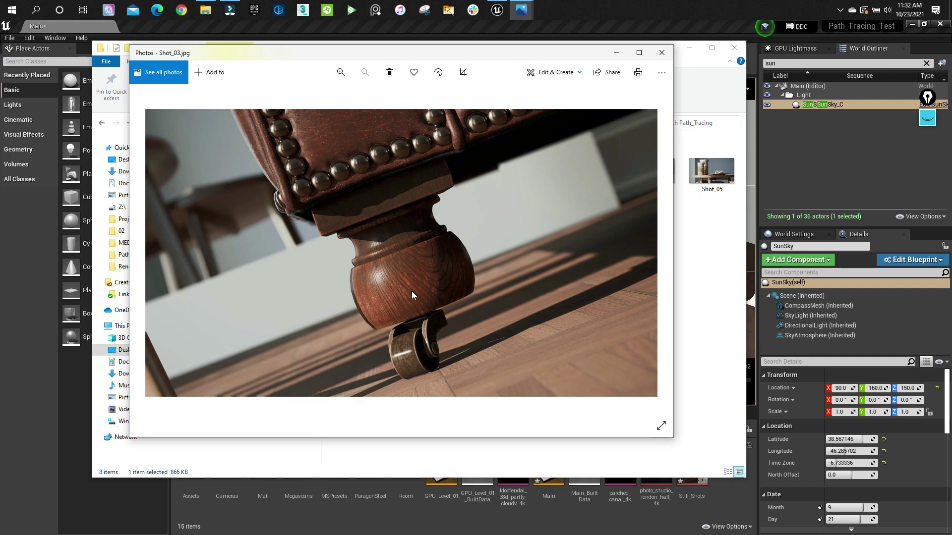
{"action": "key", "text": "Left"}
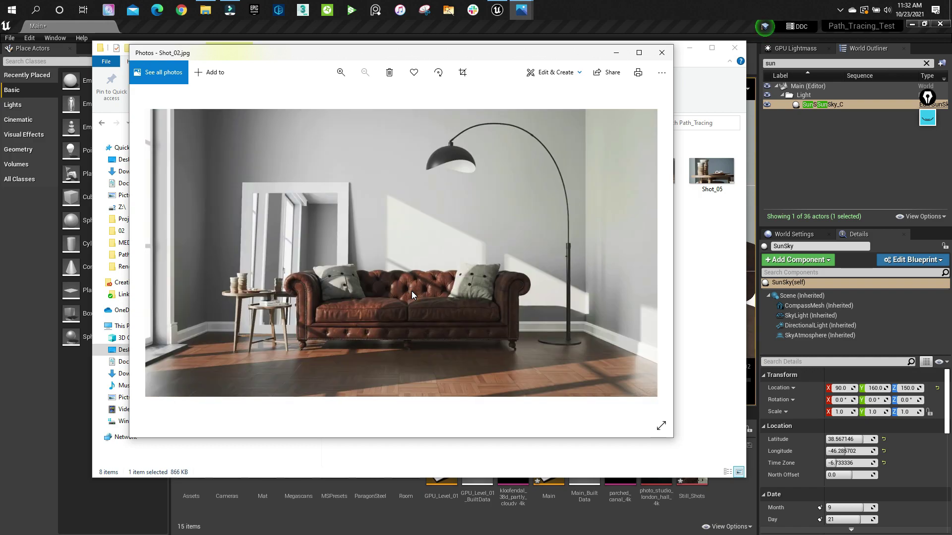
{"action": "key", "text": "Left"}
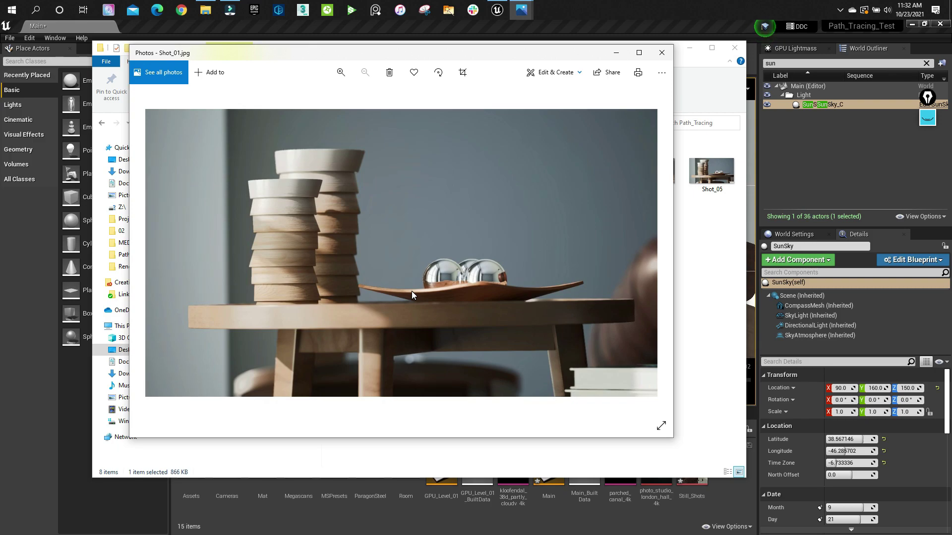
{"action": "left_click", "coordinate": [619, 53]}
{"action": "left_click", "coordinate": [689, 47]}
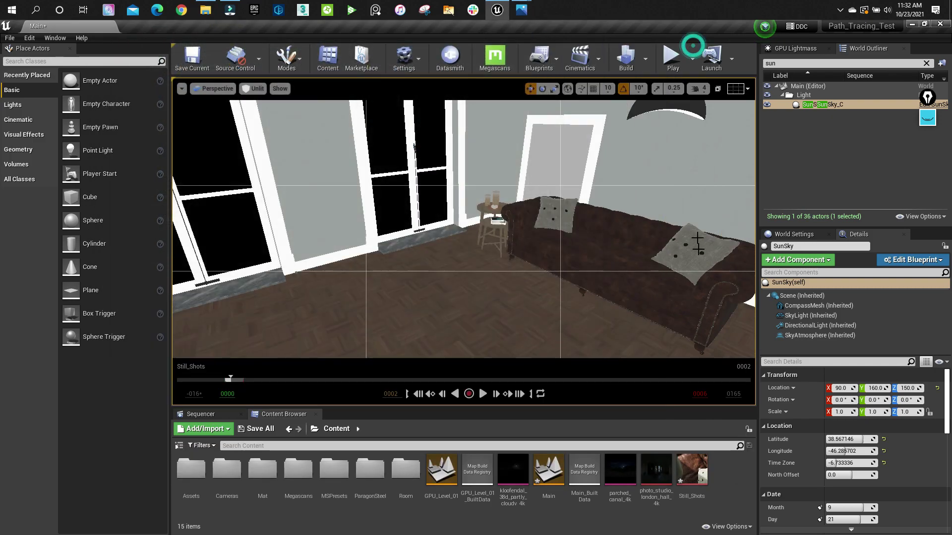
Frame the sofa, mirror and arc lamp head-on and set the viewport's view mode to Path Tracing.
{"action": "right_click_drag", "start_coordinate": [436, 305], "coordinate": [402, 228]}
{"action": "key", "text": "s"}
{"action": "right_click_drag", "start_coordinate": [439, 284], "coordinate": [495, 248]}
{"action": "key", "text": "w"}
{"action": "key", "text": "d"}
{"action": "right_click_drag", "start_coordinate": [248, 233], "coordinate": [300, 171]}
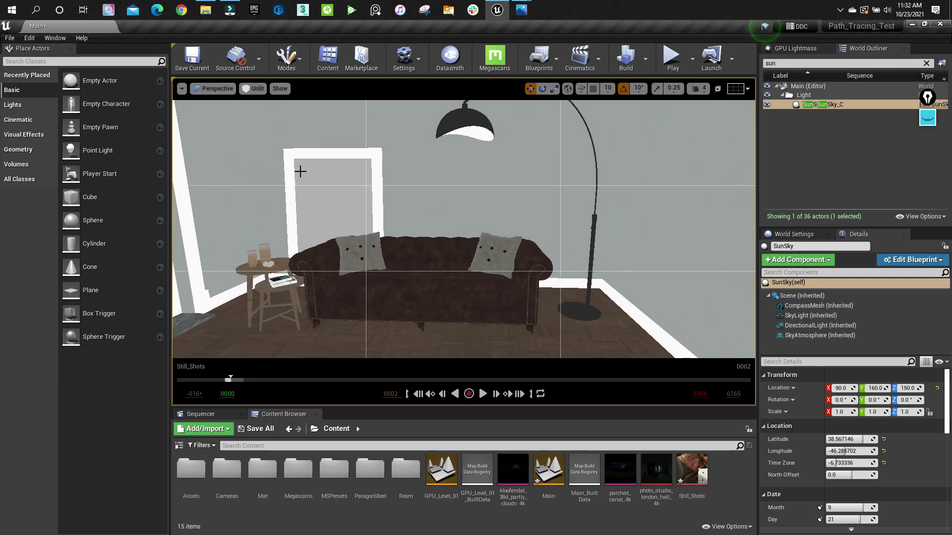
{"action": "left_click", "coordinate": [255, 88]}
{"action": "left_click", "coordinate": [273, 195]}
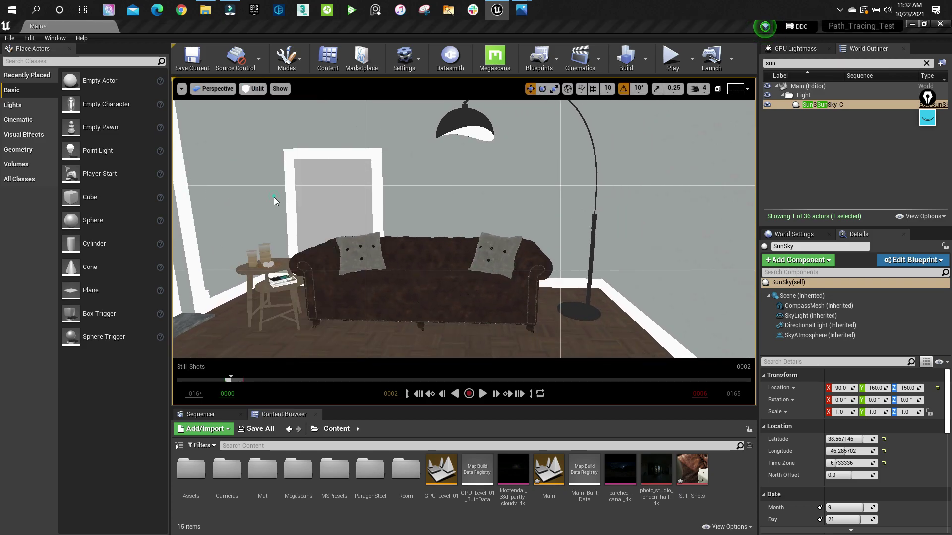
Examine the path-traced room from several angles, covering the windows, mirror, sofa and side table.
{"action": "mouse_move", "coordinate": [567, 248]}
{"action": "right_mouse_down"}
{"action": "mouse_move", "coordinate": [526, 223]}
{"action": "mouse_move", "coordinate": [471, 214]}
{"action": "right_mouse_up"}
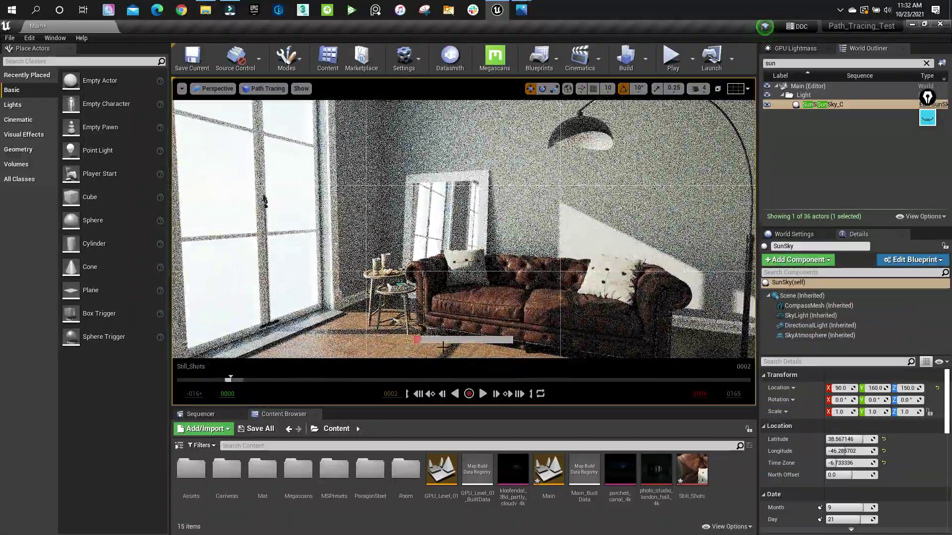
{"action": "mouse_move", "coordinate": [613, 252]}
{"action": "right_mouse_down"}
{"action": "mouse_move", "coordinate": [637, 265]}
{"action": "mouse_move", "coordinate": [600, 235]}
{"action": "mouse_move", "coordinate": [613, 246]}
{"action": "right_mouse_up"}
{"action": "key", "text": "s"}
{"action": "key", "text": "w"}
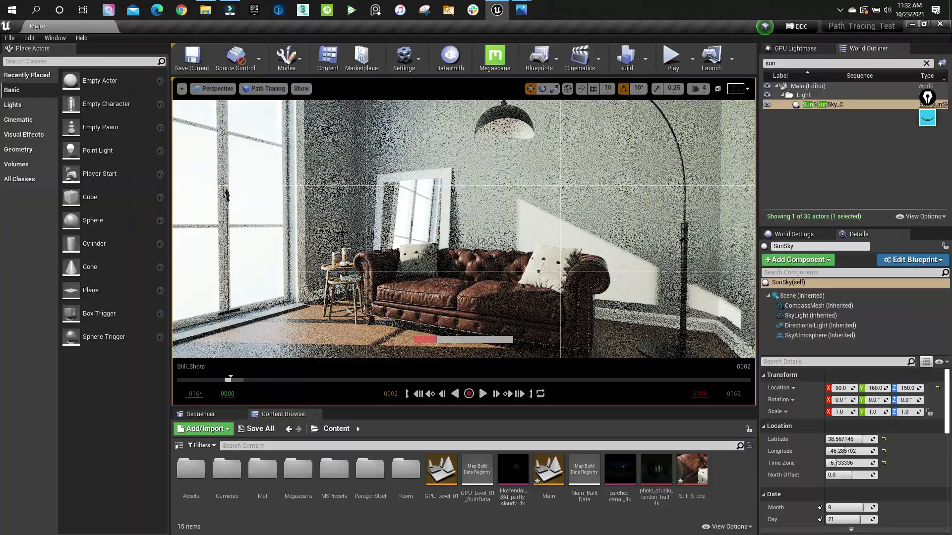
{"action": "mouse_move", "coordinate": [437, 231]}
{"action": "right_mouse_down"}
{"action": "mouse_move", "coordinate": [476, 231]}
{"action": "mouse_move", "coordinate": [438, 231]}
{"action": "right_mouse_up"}
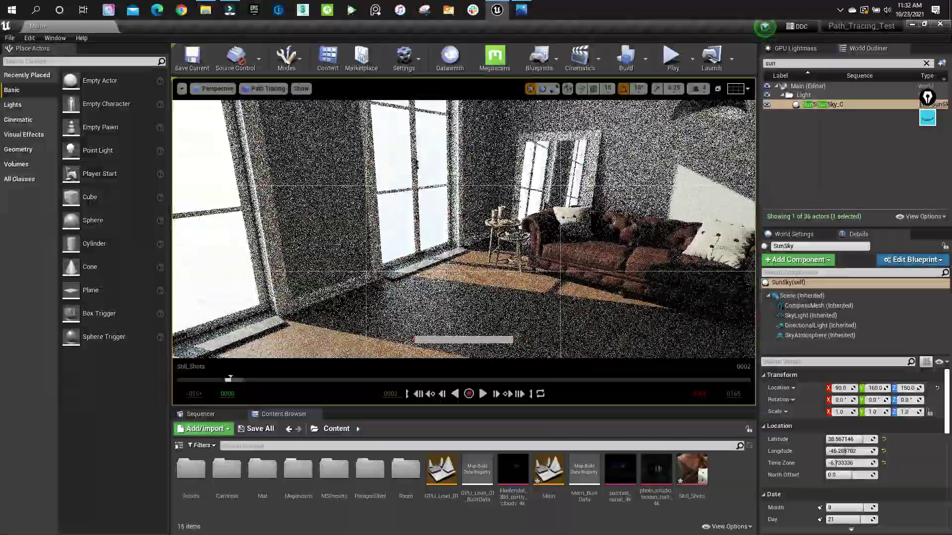
{"action": "right_click", "coordinate": [536, 197]}
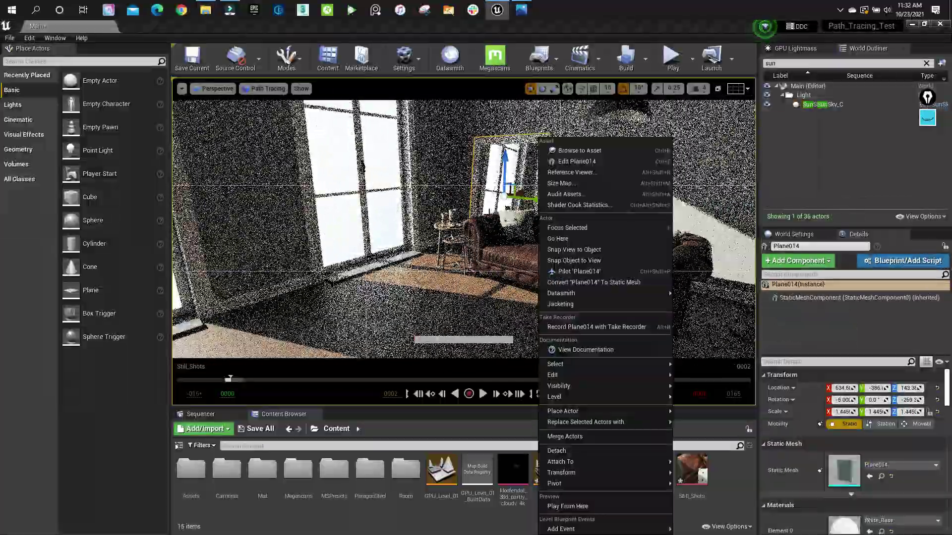
{"action": "left_click", "coordinate": [452, 241]}
{"action": "mouse_move", "coordinate": [466, 284]}
{"action": "right_mouse_down"}
{"action": "mouse_move", "coordinate": [522, 283]}
{"action": "mouse_move", "coordinate": [404, 270]}
{"action": "right_mouse_up"}
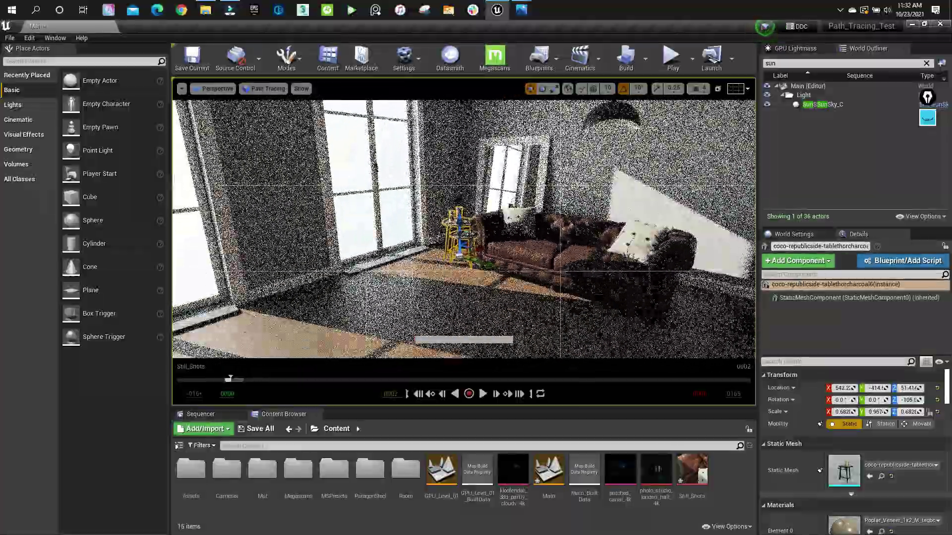
{"action": "right_click_drag", "start_coordinate": [474, 273], "coordinate": [515, 262]}
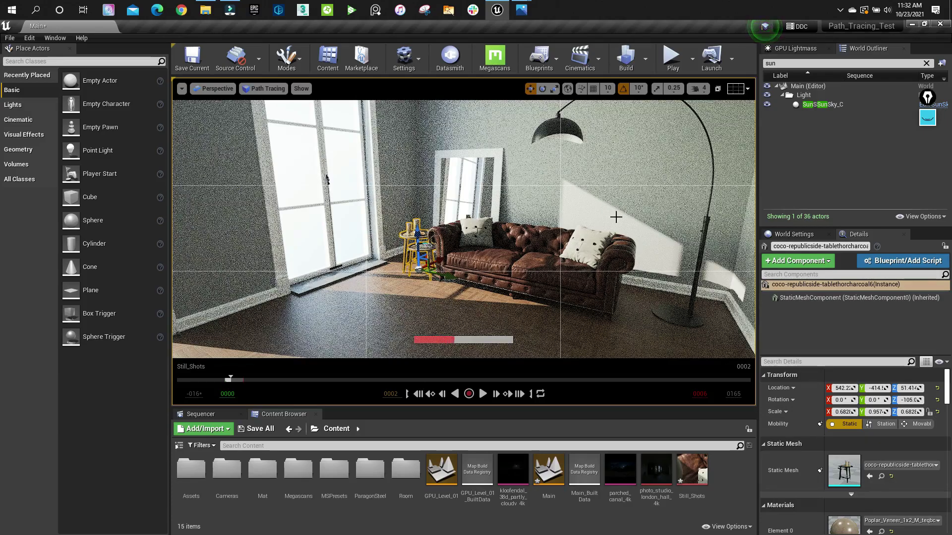
Select the SunSky actor again and inspect the sunlight on the wall and floor in the path-traced view.
{"action": "left_click", "coordinate": [811, 95]}
{"action": "left_click", "coordinate": [833, 104]}
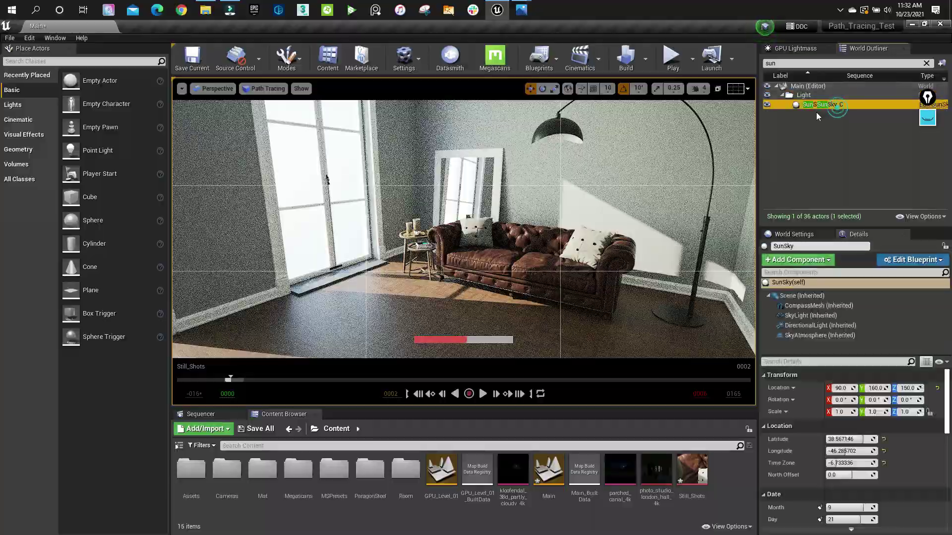
{"action": "mouse_move", "coordinate": [844, 451]}
{"action": "left_mouse_down"}
{"action": "mouse_move", "coordinate": [863, 451]}
{"action": "mouse_move", "coordinate": [845, 452]}
{"action": "left_mouse_up"}
{"action": "mouse_move", "coordinate": [515, 227]}
{"action": "right_mouse_down"}
{"action": "mouse_move", "coordinate": [527, 224]}
{"action": "mouse_move", "coordinate": [510, 234]}
{"action": "right_mouse_up"}
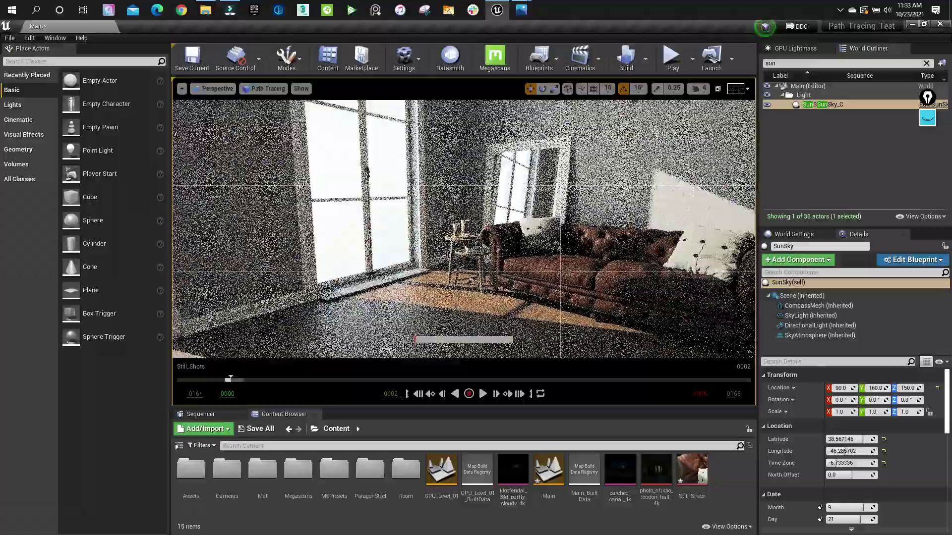
{"action": "left_click_drag", "start_coordinate": [532, 212], "coordinate": [535, 238]}
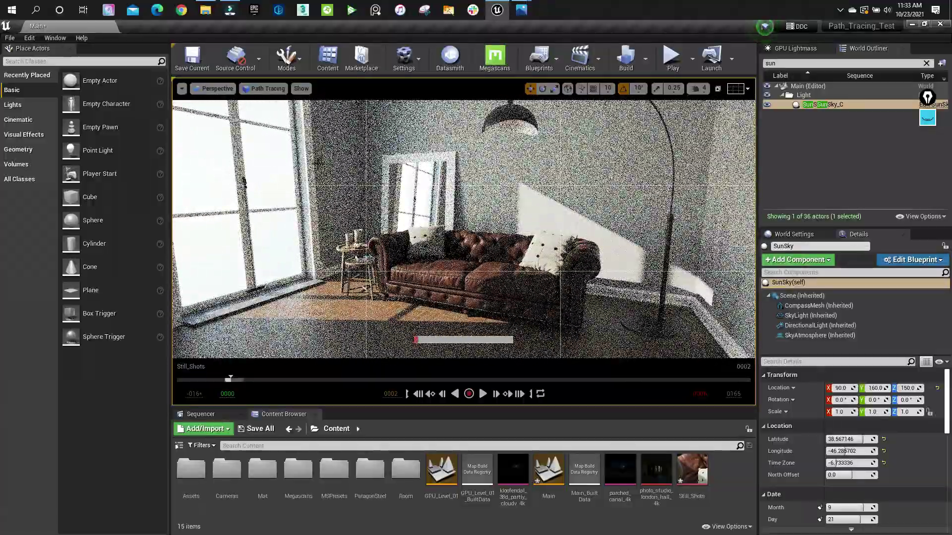
Compare the sofa area's lighting in Lit view mode with the Path Tracing view mode.
{"action": "left_click", "coordinate": [267, 90]}
{"action": "left_click", "coordinate": [266, 108]}
{"action": "right_click_drag", "start_coordinate": [519, 257], "coordinate": [551, 256]}
{"action": "left_click_drag", "start_coordinate": [563, 257], "coordinate": [530, 235]}
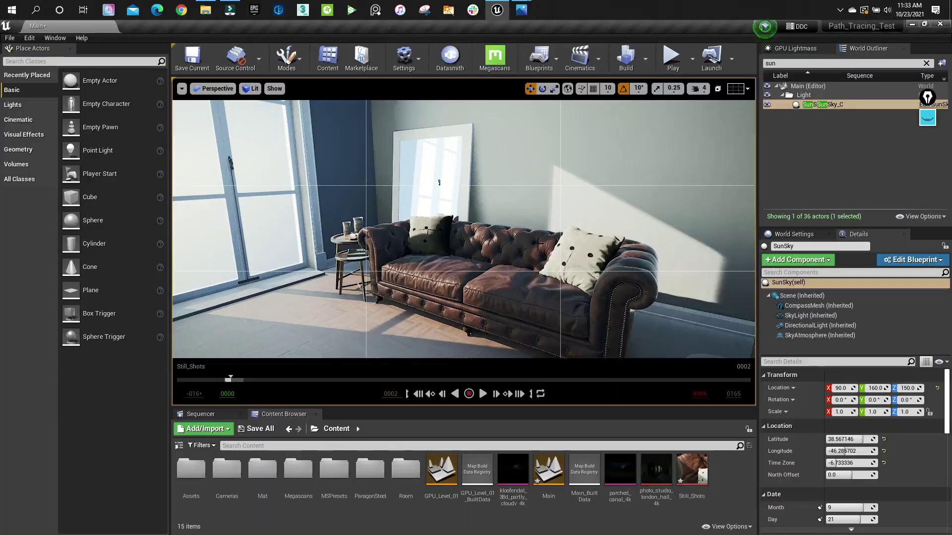
{"action": "left_click", "coordinate": [251, 89]}
{"action": "left_click", "coordinate": [266, 198]}
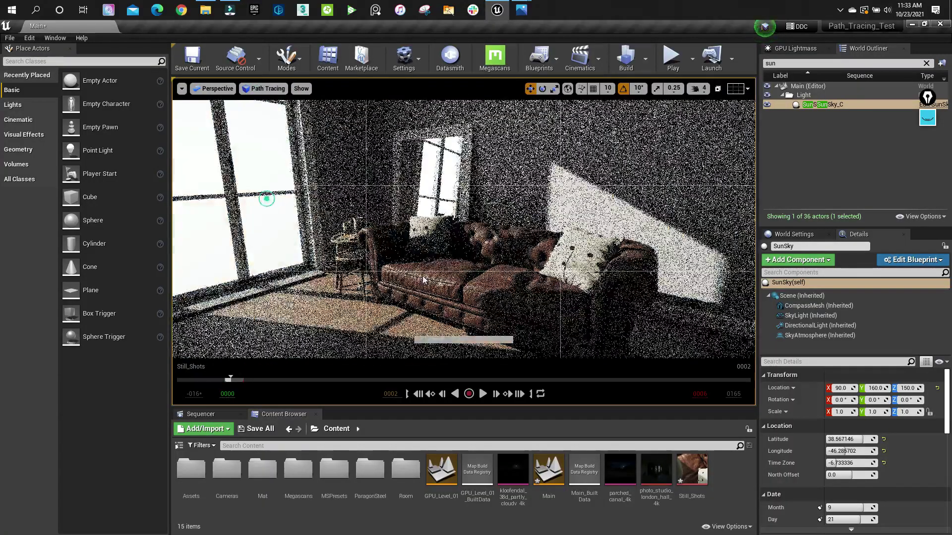
{"action": "right_click_drag", "start_coordinate": [548, 233], "coordinate": [541, 221]}
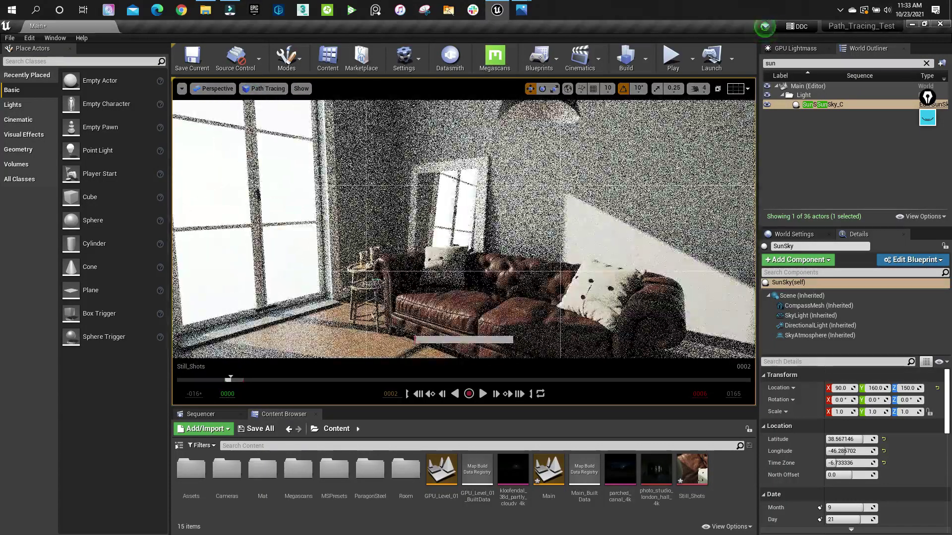
Alternate the viewport twice more between Lit and Path Tracing to compare the mirror and shadows, ending on a path-traced view of the sofa.
{"action": "left_click", "coordinate": [258, 89]}
{"action": "left_click", "coordinate": [261, 108]}
{"action": "left_click", "coordinate": [252, 89]}
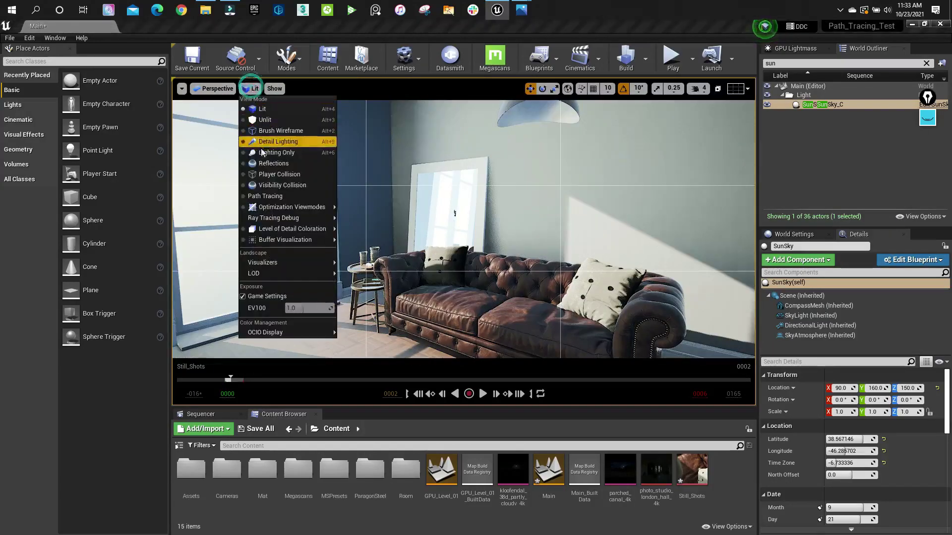
{"action": "left_click", "coordinate": [276, 196]}
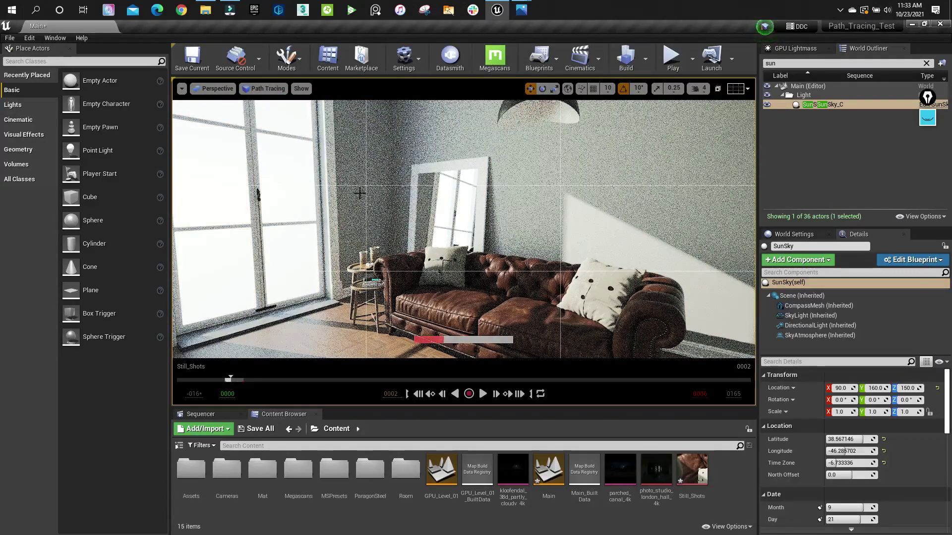
{"action": "left_click", "coordinate": [266, 90]}
{"action": "left_click", "coordinate": [261, 109]}
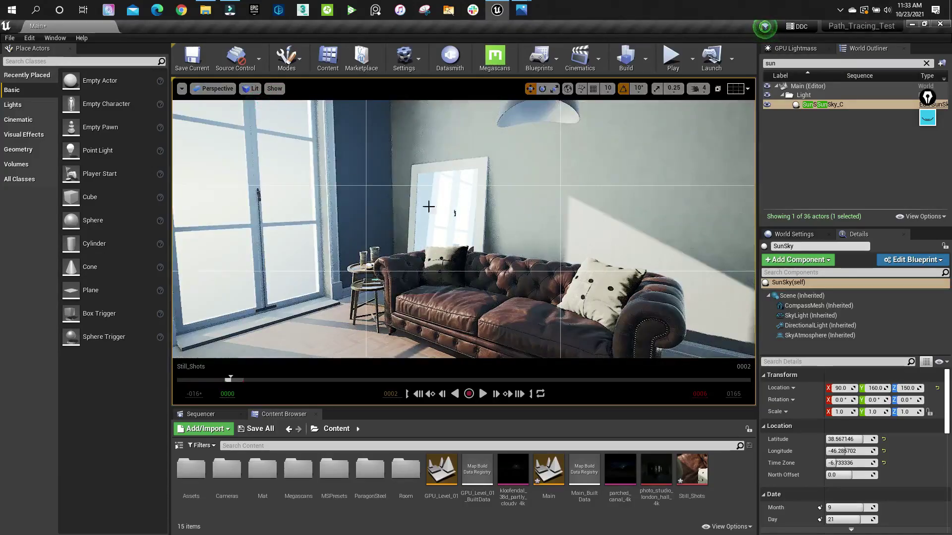
{"action": "left_click", "coordinate": [253, 89]}
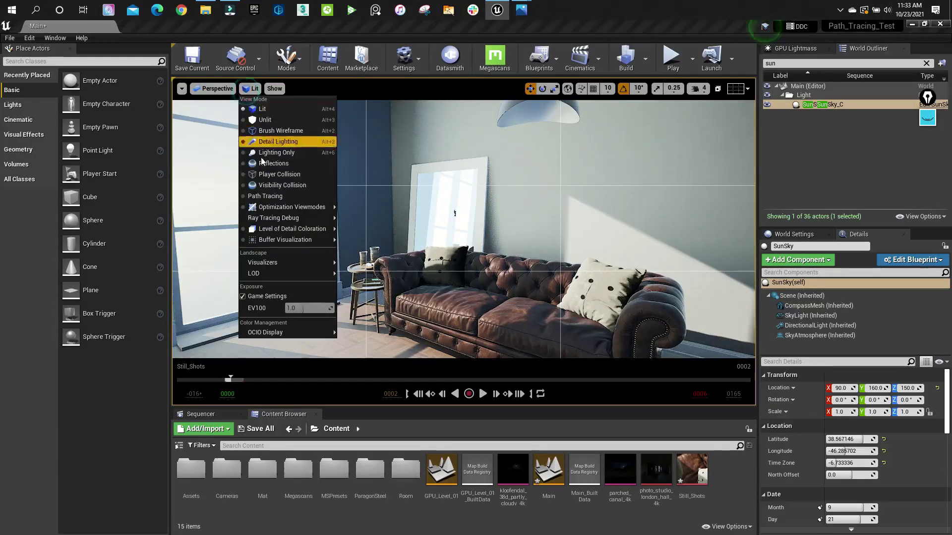
{"action": "left_click", "coordinate": [278, 195]}
{"action": "mouse_move", "coordinate": [353, 260]}
{"action": "right_mouse_down"}
{"action": "mouse_move", "coordinate": [426, 263]}
{"action": "mouse_move", "coordinate": [349, 250]}
{"action": "mouse_move", "coordinate": [360, 258]}
{"action": "right_mouse_up"}
{"action": "right_click_drag", "start_coordinate": [421, 188], "coordinate": [421, 174]}
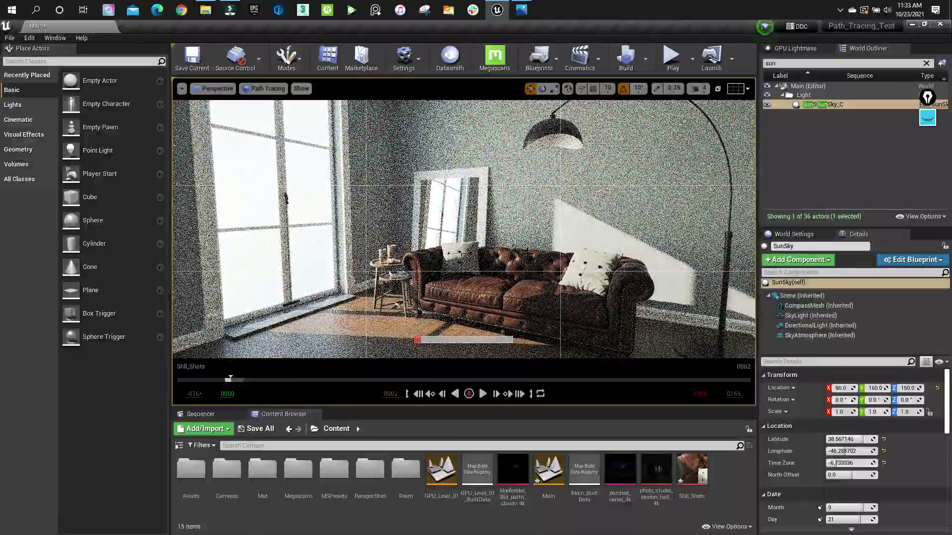
{"action": "right_click_drag", "start_coordinate": [477, 242], "coordinate": [520, 242]}
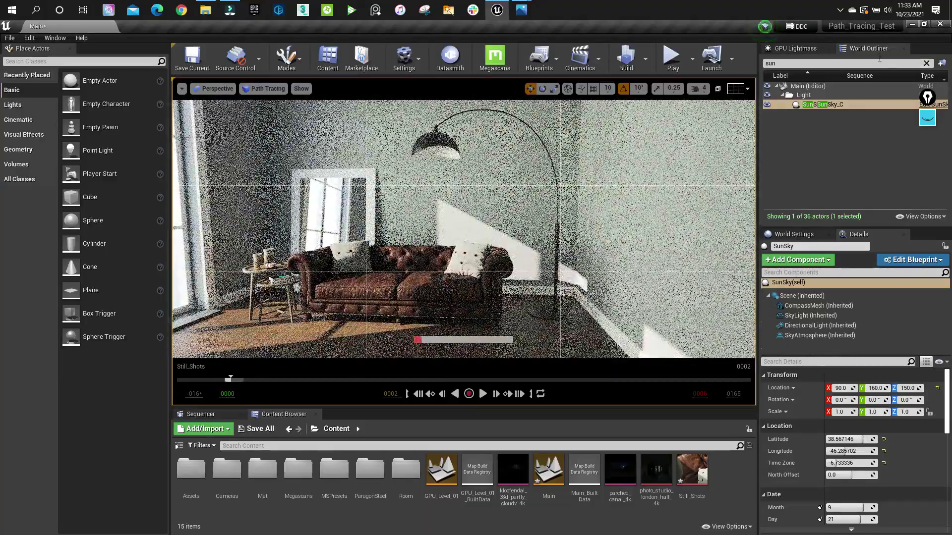
Filter the scene's actors by "post" instead of "sun" and select the PostProcessVolume.
{"action": "left_click", "coordinate": [926, 63]}
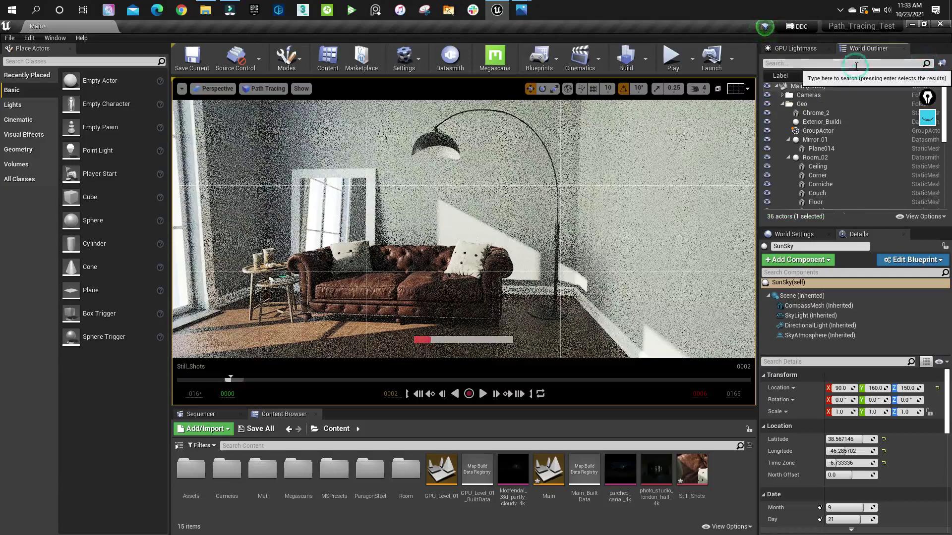
{"action": "type", "text": "post"}
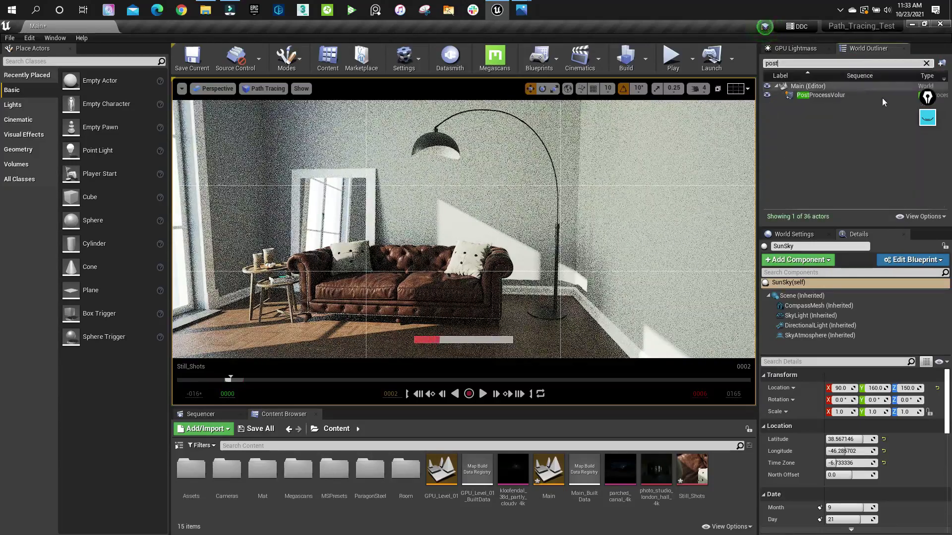
{"action": "key", "text": "Return"}
Find the PostProcessVolume's PathTracing settings with "path" and reset Max. Bounces to 32 and Samples Per Pixel to 16384.
{"action": "left_click", "coordinate": [789, 259]}
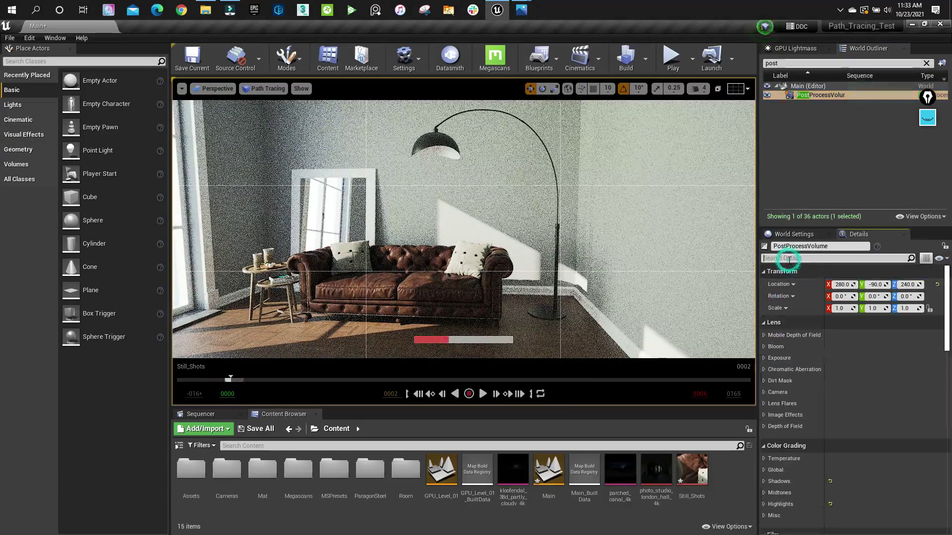
{"action": "type", "text": "path"}
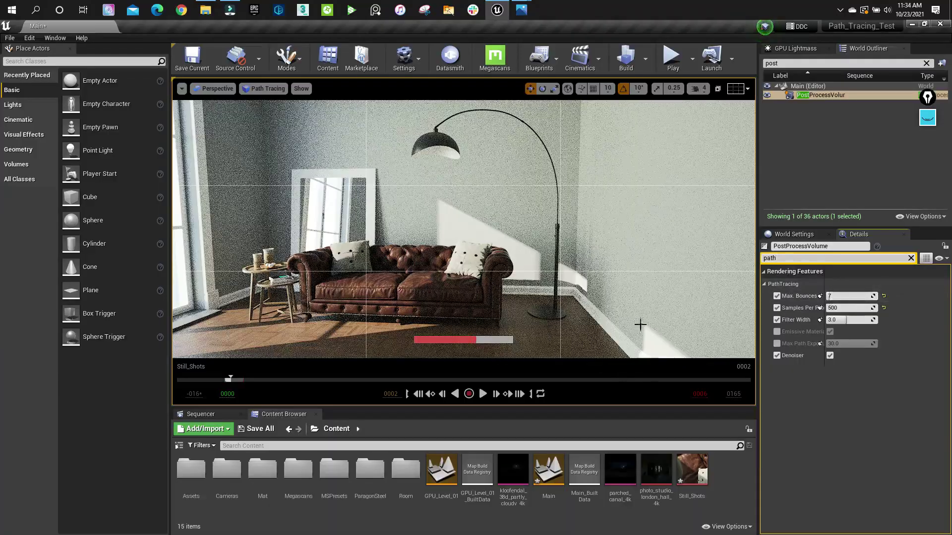
{"action": "left_click", "coordinate": [883, 296]}
{"action": "left_click", "coordinate": [883, 307]}
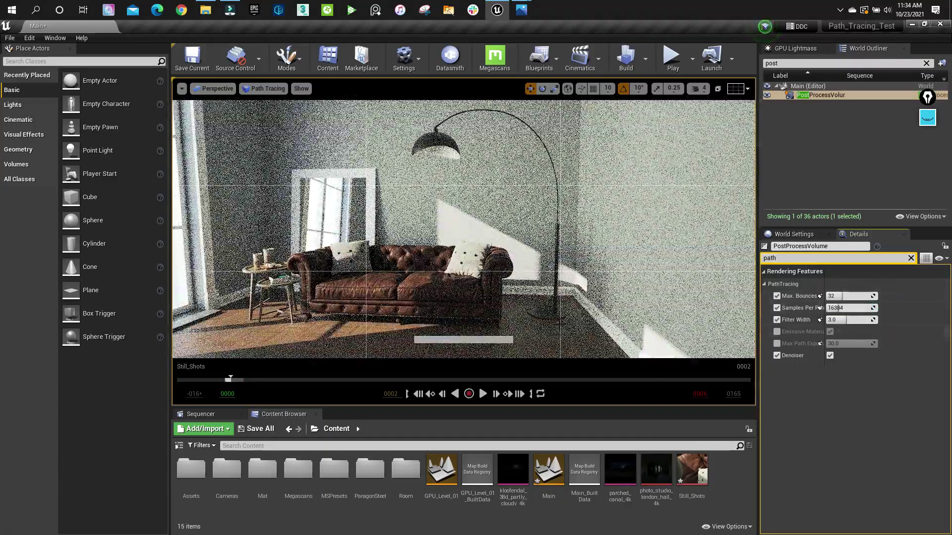
Draw yellow screen annotations tracing light from the window off the floor to the wall, and circle the lamp-base corner and the mirror.
{"action": "right_click_drag", "start_coordinate": [496, 297], "coordinate": [451, 296]}
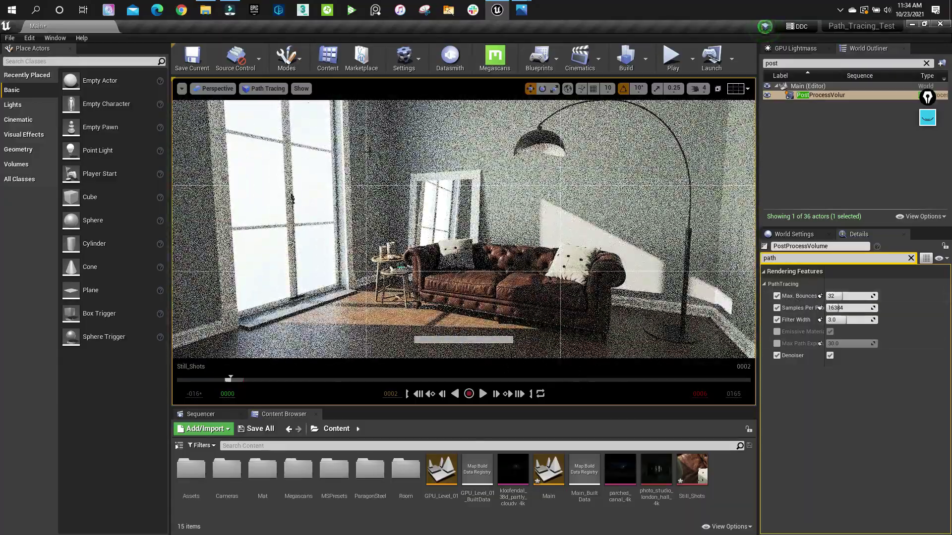
{"action": "left_click", "coordinate": [926, 98]}
{"action": "left_click", "coordinate": [927, 147]}
{"action": "mouse_move", "coordinate": [250, 133]}
{"action": "left_mouse_down"}
{"action": "mouse_move", "coordinate": [399, 315]}
{"action": "mouse_move", "coordinate": [508, 171]}
{"action": "mouse_move", "coordinate": [512, 190]}
{"action": "left_mouse_up"}
{"action": "mouse_move", "coordinate": [662, 282]}
{"action": "left_mouse_down"}
{"action": "mouse_move", "coordinate": [587, 300]}
{"action": "mouse_move", "coordinate": [694, 292]}
{"action": "left_mouse_up"}
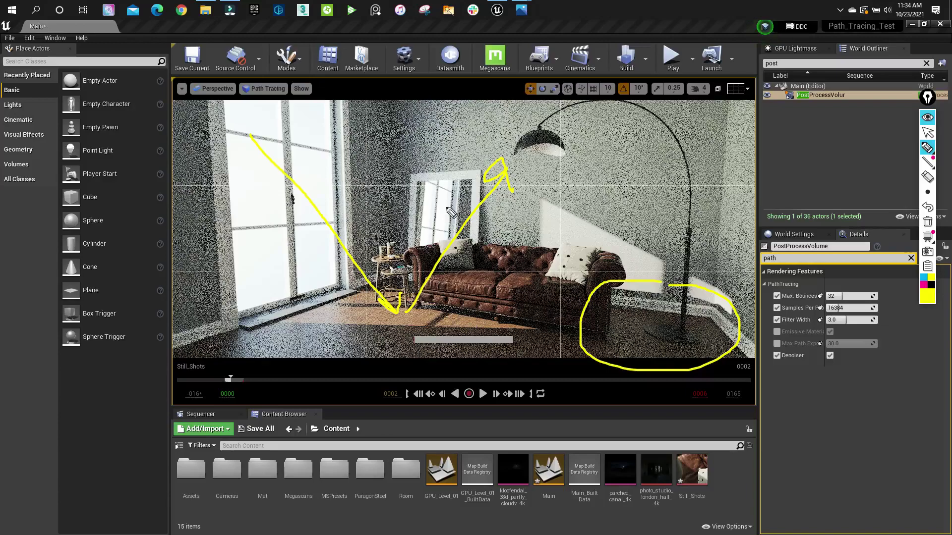
{"action": "mouse_move", "coordinate": [423, 174]}
{"action": "left_mouse_down"}
{"action": "mouse_move", "coordinate": [459, 233]}
{"action": "mouse_move", "coordinate": [375, 148]}
{"action": "left_mouse_up"}
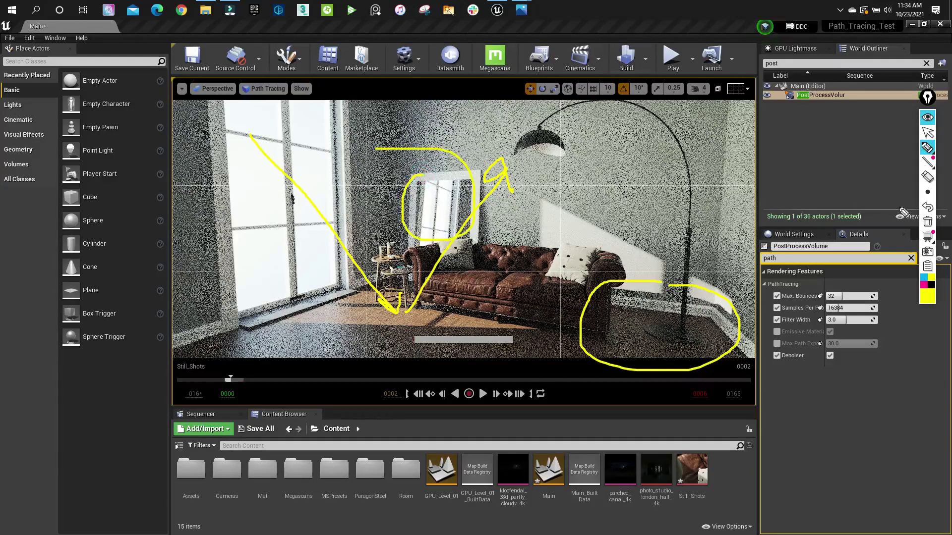
Erase all the yellow annotations over the viewport and put the drawing tool away.
{"action": "left_click", "coordinate": [927, 177]}
{"action": "mouse_move", "coordinate": [733, 314]}
{"action": "left_mouse_down"}
{"action": "mouse_move", "coordinate": [523, 299]}
{"action": "mouse_move", "coordinate": [371, 257]}
{"action": "left_mouse_up"}
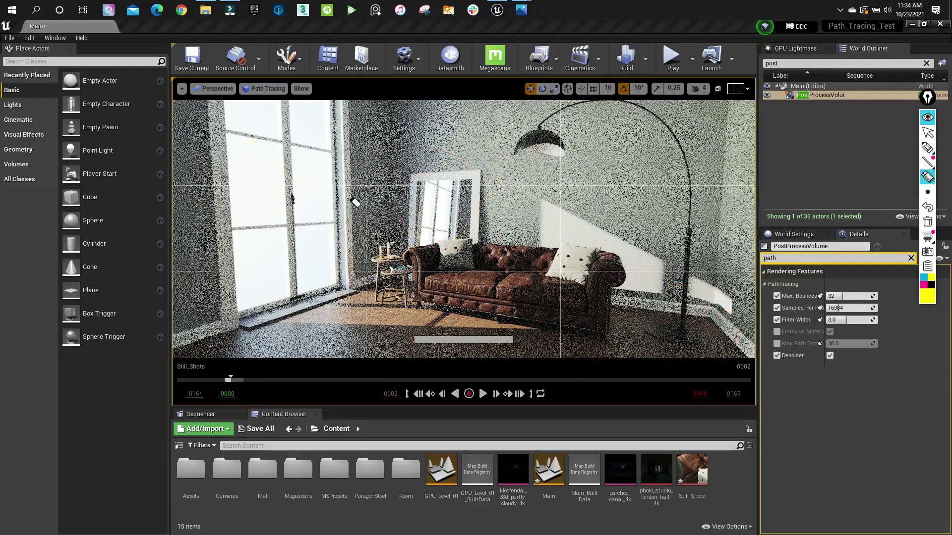
{"action": "left_click", "coordinate": [927, 133]}
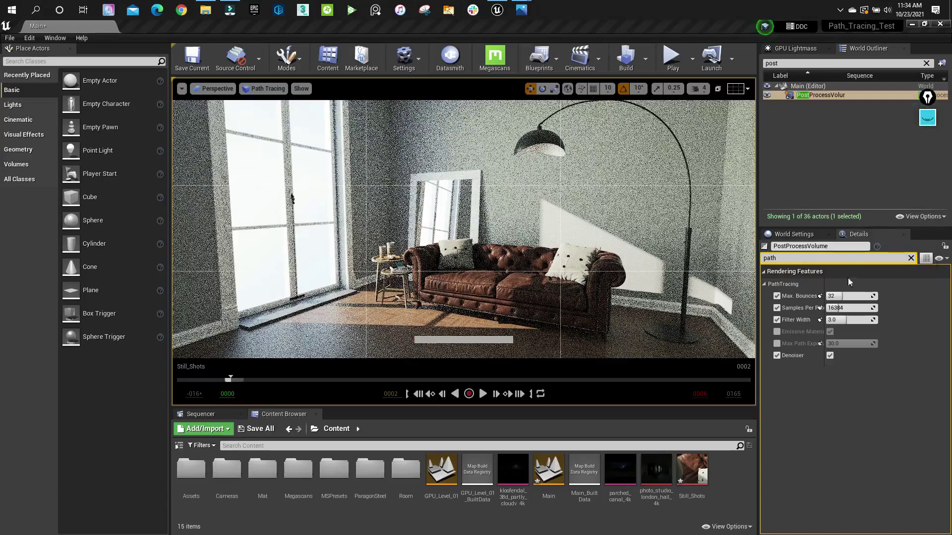
Try Max. Bounces values of 0, 1, 2 and 3 in turn to compare the path-traced lighting around the sofa.
{"action": "left_click", "coordinate": [843, 297]}
{"action": "type", "text": "0"}
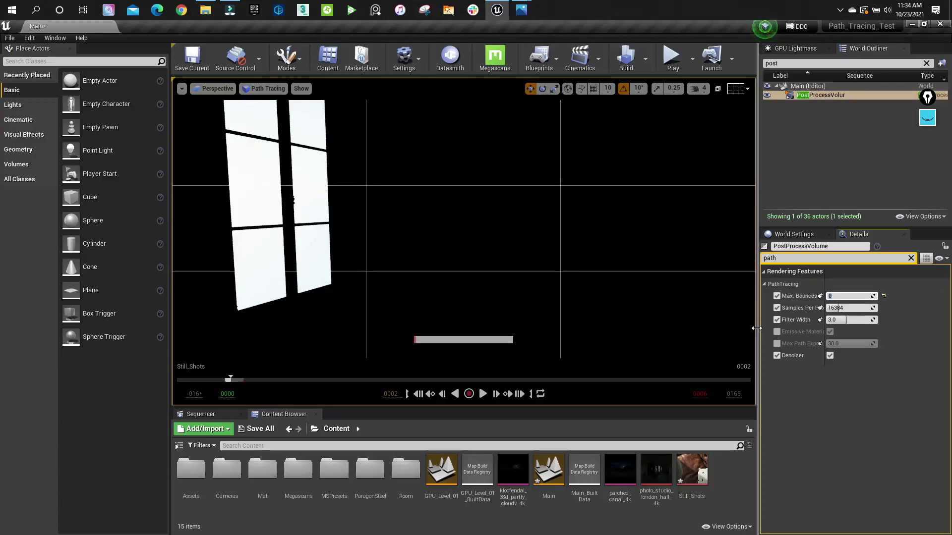
{"action": "type", "text": "1"}
{"action": "key", "text": "Return"}
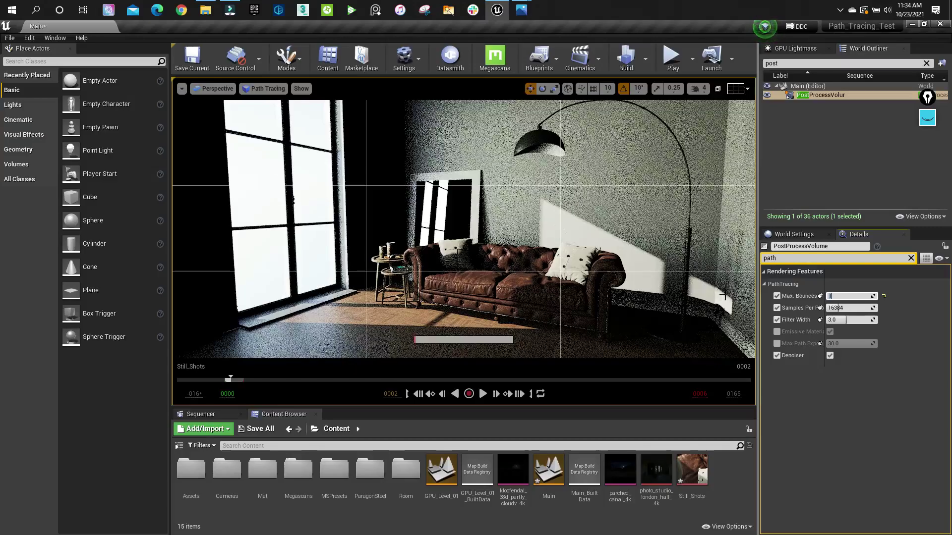
{"action": "type", "text": "2"}
{"action": "key", "text": "Return"}
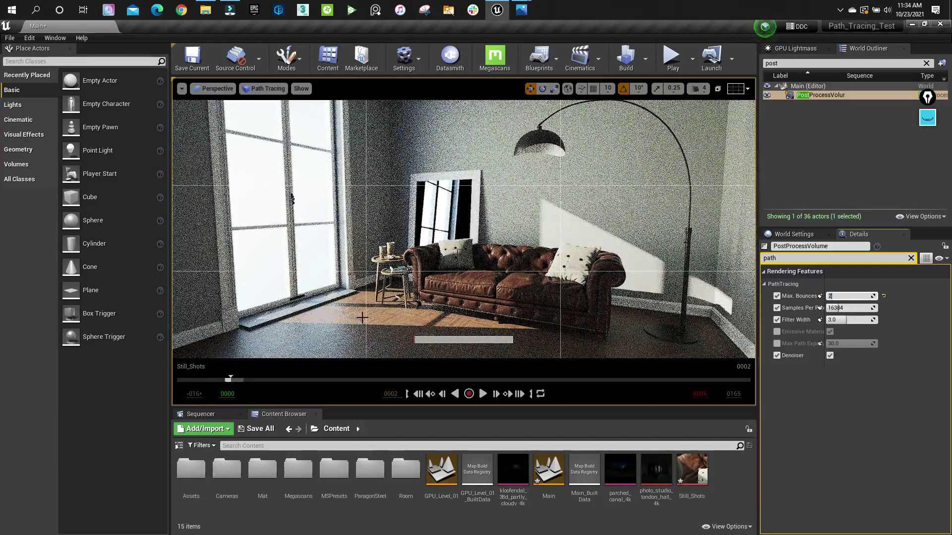
{"action": "type", "text": "3"}
{"action": "key", "text": "Return"}
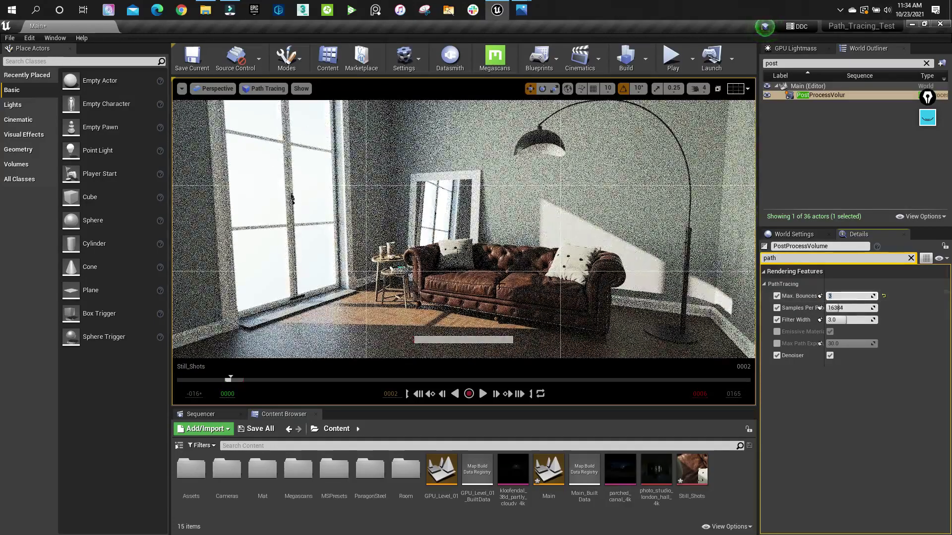
{"action": "right_click_drag", "start_coordinate": [498, 285], "coordinate": [541, 285]}
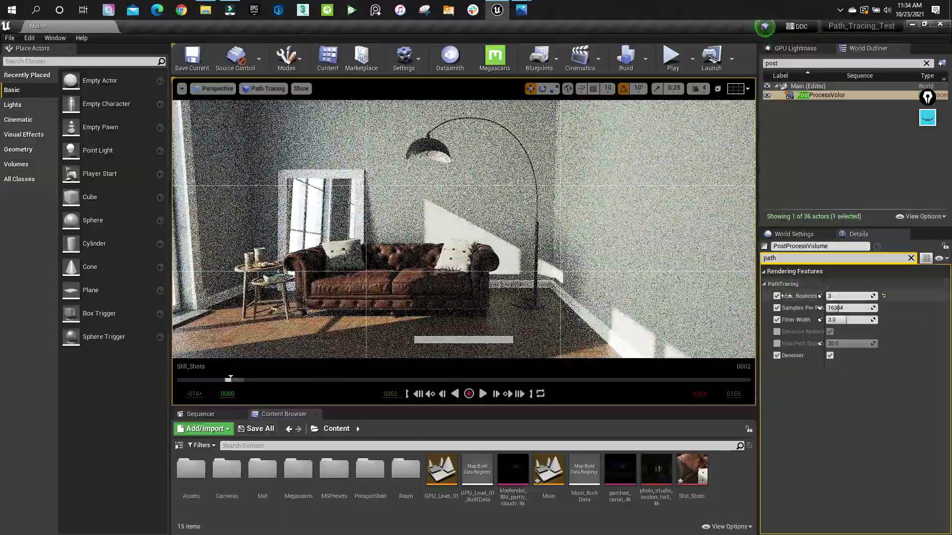
{"action": "scroll", "coordinate": [453, 277], "scroll_direction": "up", "scroll_amount": 1}
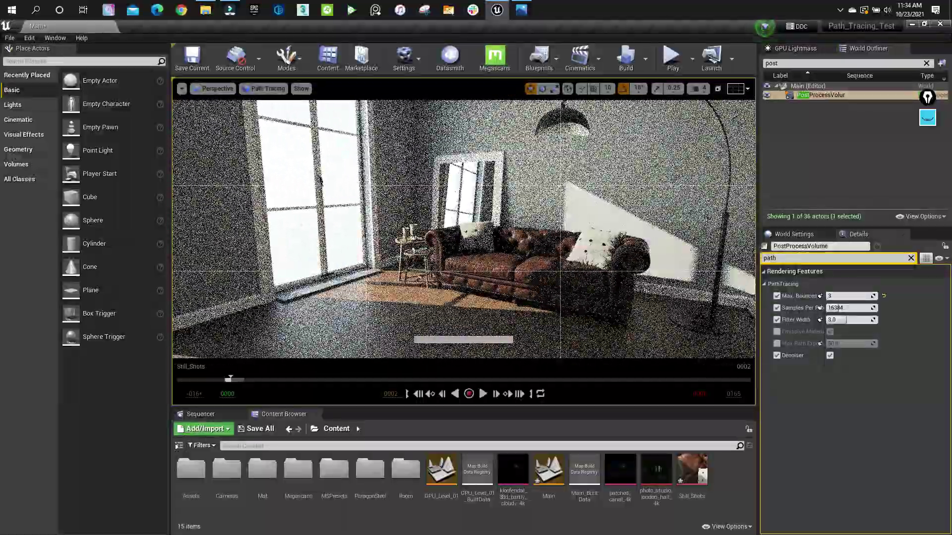
Set Max. Bounces to 7 and inspect the path-traced floor under the sofa and the side tables by the window.
{"action": "left_click", "coordinate": [847, 297]}
{"action": "mouse_move", "coordinate": [419, 251]}
{"action": "right_mouse_down"}
{"action": "mouse_move", "coordinate": [435, 251]}
{"action": "mouse_move", "coordinate": [442, 274]}
{"action": "right_mouse_up"}
{"action": "key", "text": "w"}
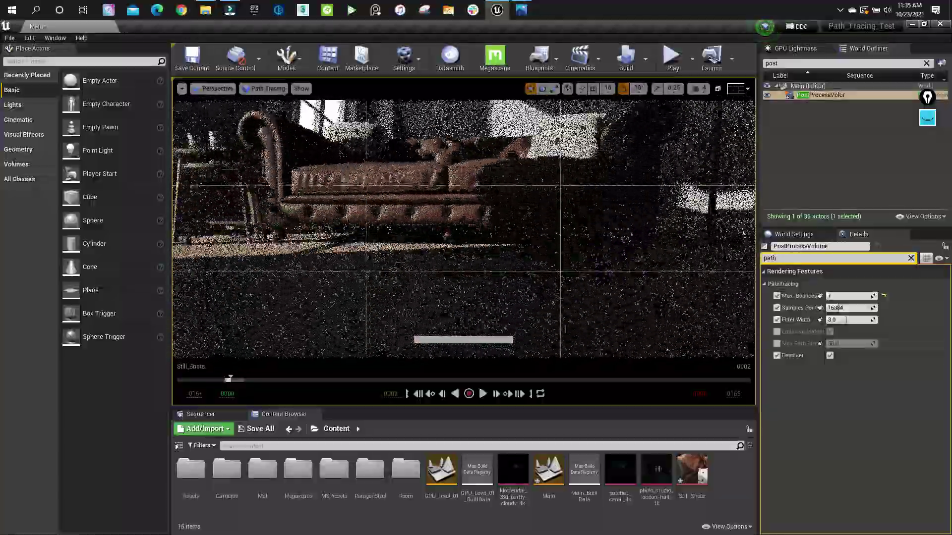
{"action": "left_click_drag", "start_coordinate": [435, 216], "coordinate": [435, 204]}
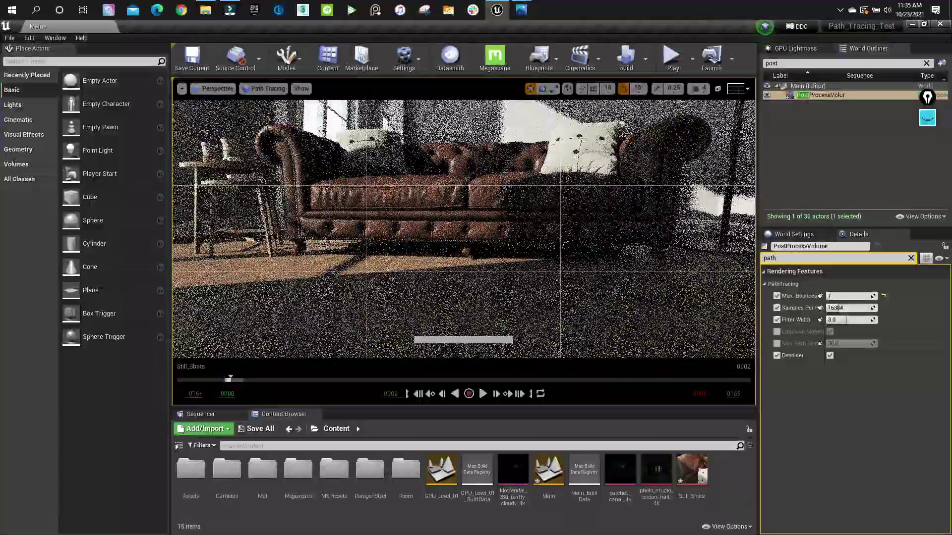
{"action": "left_click_drag", "start_coordinate": [470, 265], "coordinate": [465, 239]}
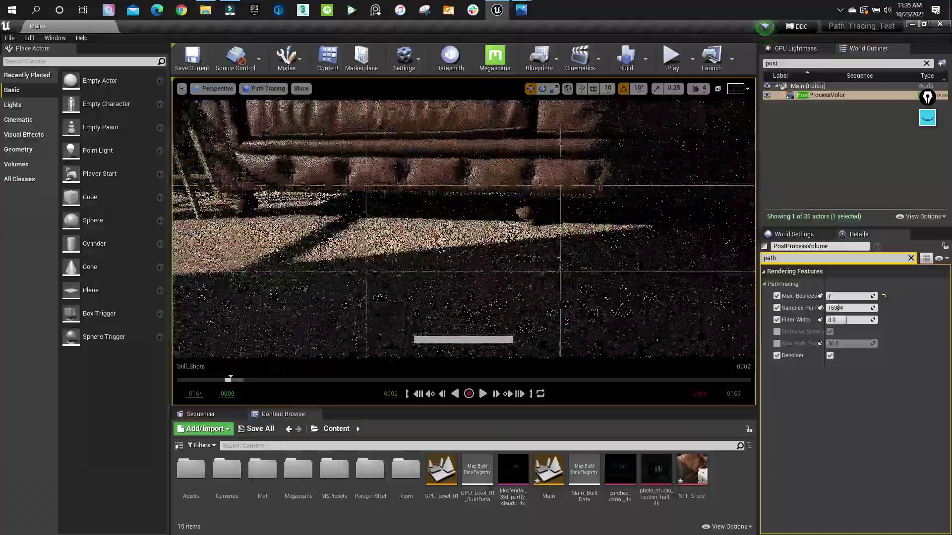
{"action": "middle_click_drag", "start_coordinate": [465, 239], "coordinate": [437, 236]}
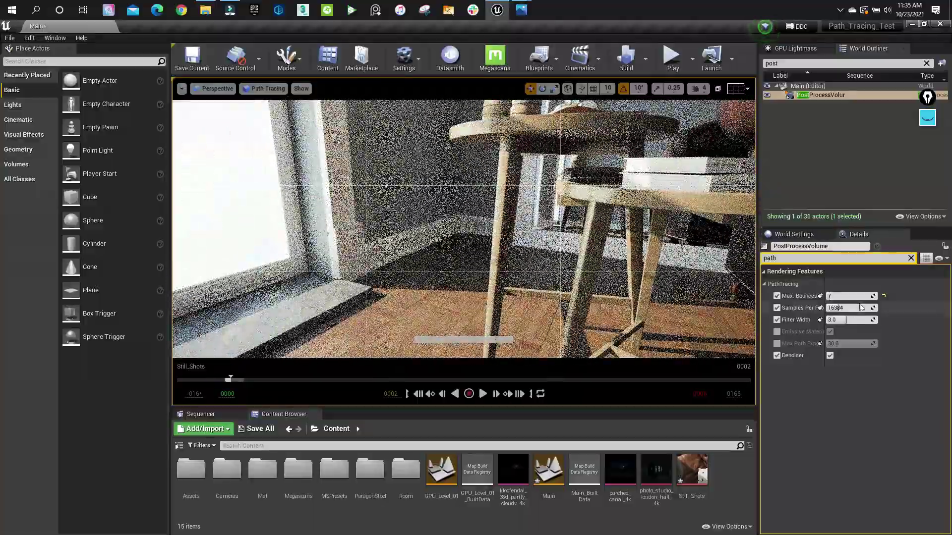
Compare Max. Bounces at 0, 1 and 3 in the close view of the side tables.
{"action": "left_click", "coordinate": [855, 296]}
{"action": "type", "text": "0"}
{"action": "key", "text": "Return"}
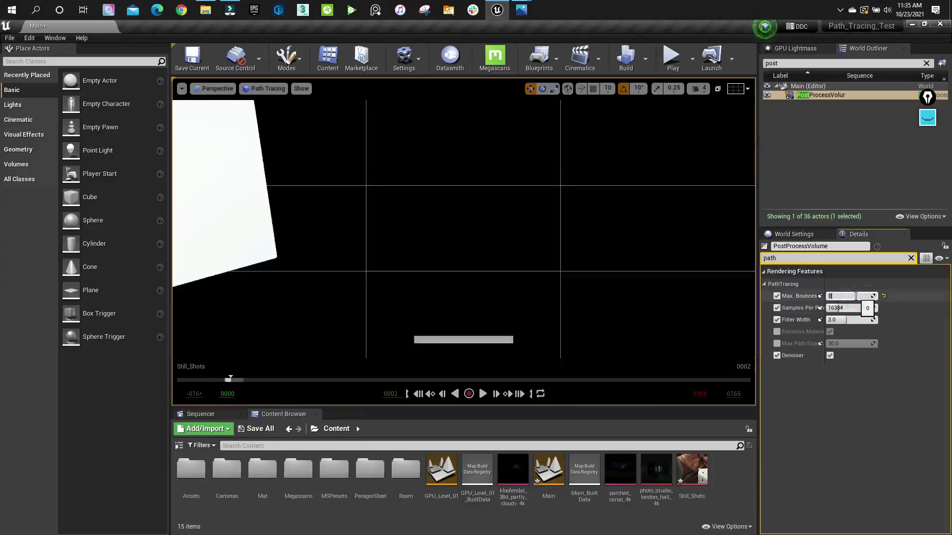
{"action": "type", "text": "1"}
{"action": "key", "text": "Return"}
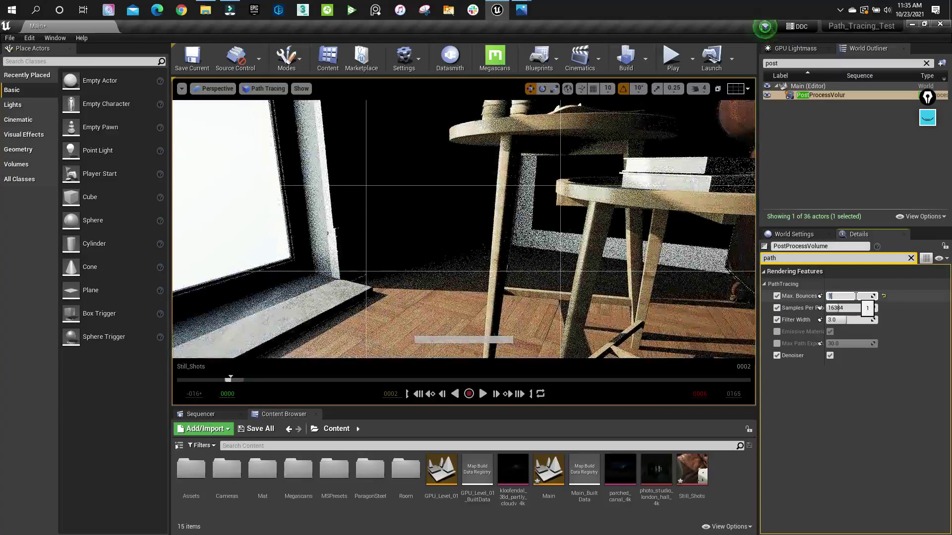
{"action": "type", "text": "3"}
{"action": "key", "text": "Return"}
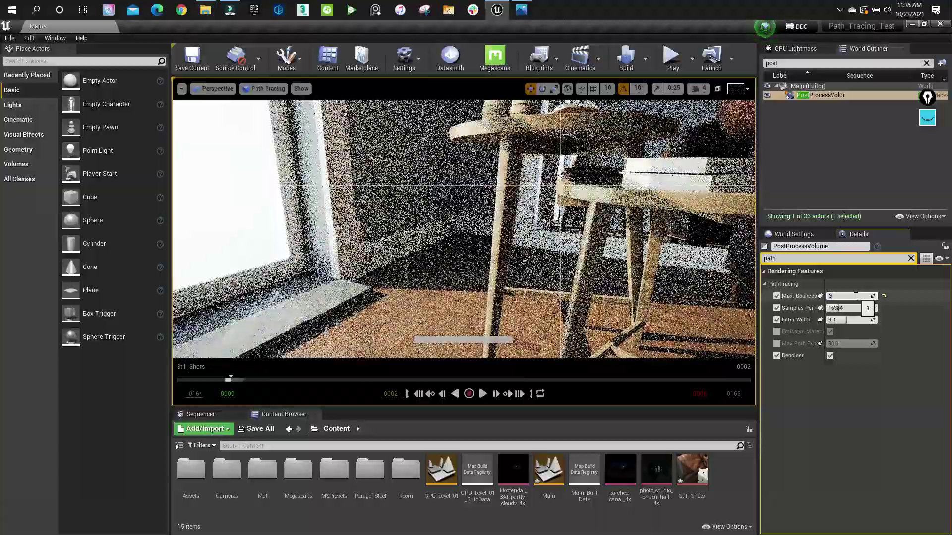
Return Max. Bounces to 7 and frame the sofa together with the mirror.
{"action": "type", "text": "7"}
{"action": "key", "text": "Return"}
{"action": "mouse_move", "coordinate": [533, 218]}
{"action": "right_mouse_down"}
{"action": "mouse_move", "coordinate": [580, 188]}
{"action": "mouse_move", "coordinate": [540, 191]}
{"action": "mouse_move", "coordinate": [594, 189]}
{"action": "mouse_move", "coordinate": [615, 166]}
{"action": "mouse_move", "coordinate": [533, 218]}
{"action": "right_mouse_up"}
{"action": "key", "text": "s"}
{"action": "key", "text": "w"}
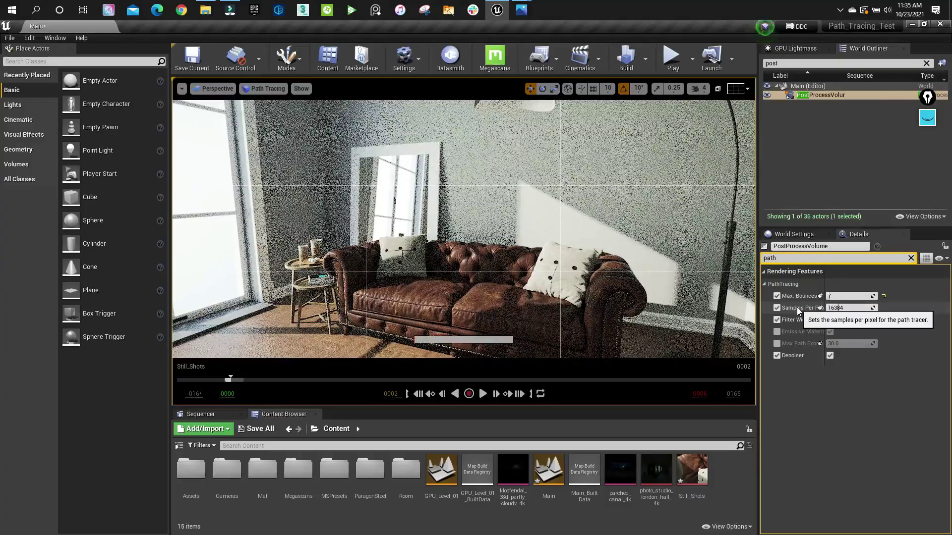
Set Samples Per Pixel to 10 with a close view of the sofa's pillow.
{"action": "left_click", "coordinate": [847, 308]}
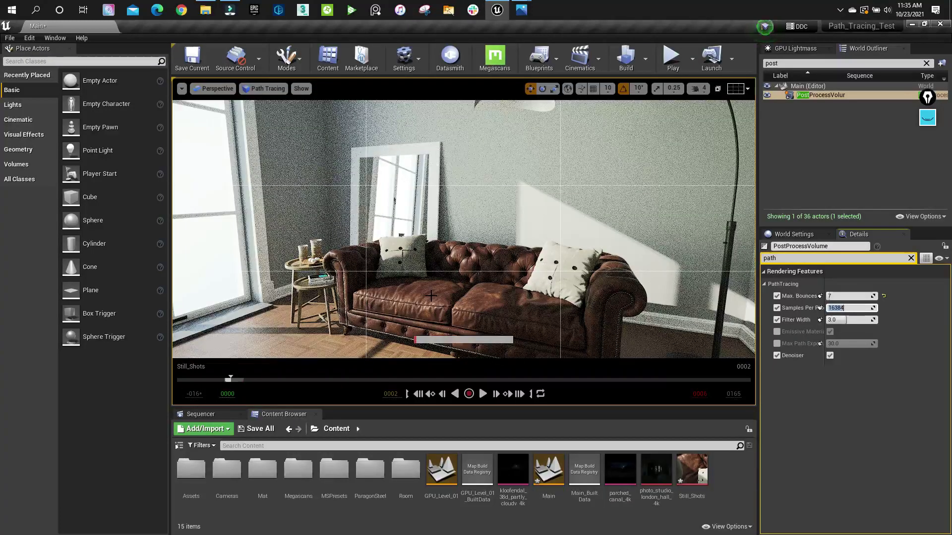
{"action": "mouse_move", "coordinate": [463, 228]}
{"action": "right_mouse_down"}
{"action": "mouse_move", "coordinate": [414, 230]}
{"action": "mouse_move", "coordinate": [379, 263]}
{"action": "mouse_move", "coordinate": [394, 253]}
{"action": "mouse_move", "coordinate": [387, 248]}
{"action": "mouse_move", "coordinate": [513, 248]}
{"action": "mouse_move", "coordinate": [479, 237]}
{"action": "mouse_move", "coordinate": [468, 245]}
{"action": "right_mouse_up"}
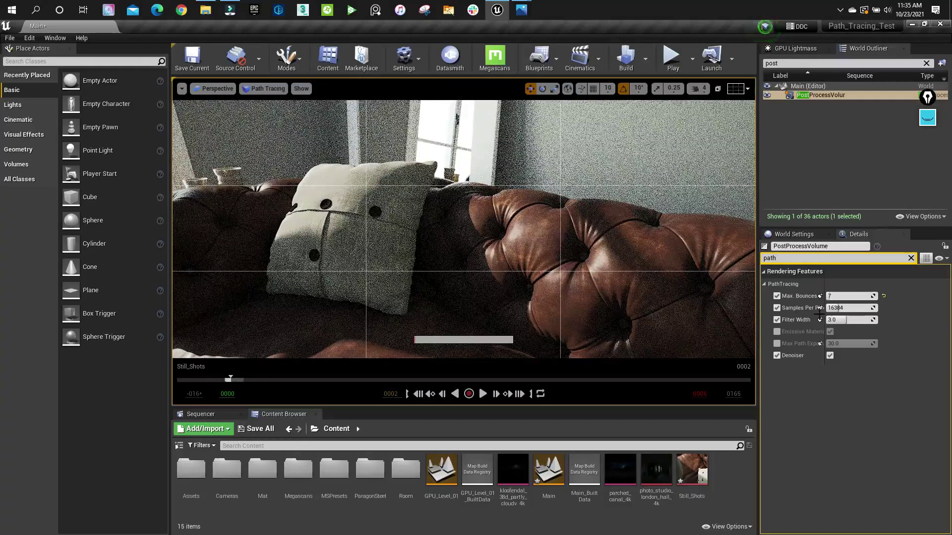
{"action": "left_click", "coordinate": [857, 308]}
{"action": "type", "text": "1"}
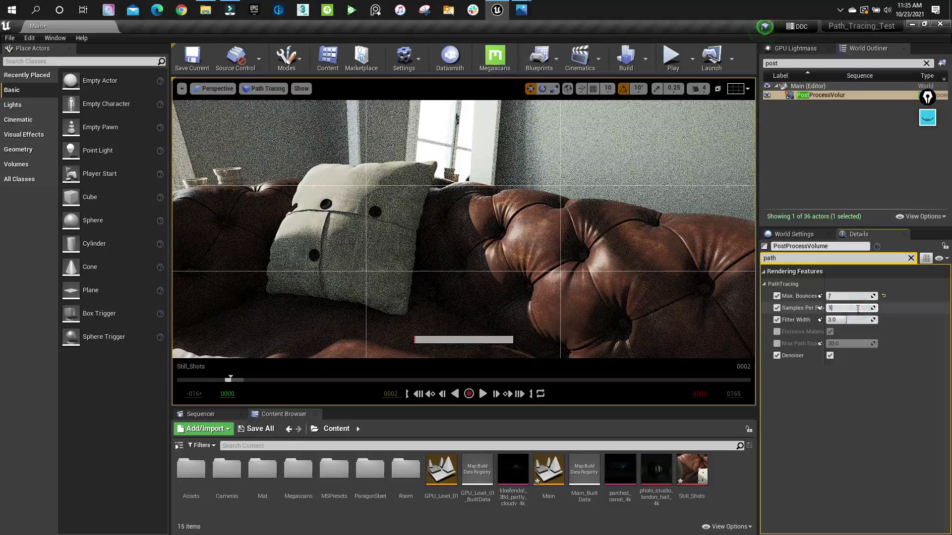
{"action": "type", "text": "0"}
{"action": "key", "text": "Return"}
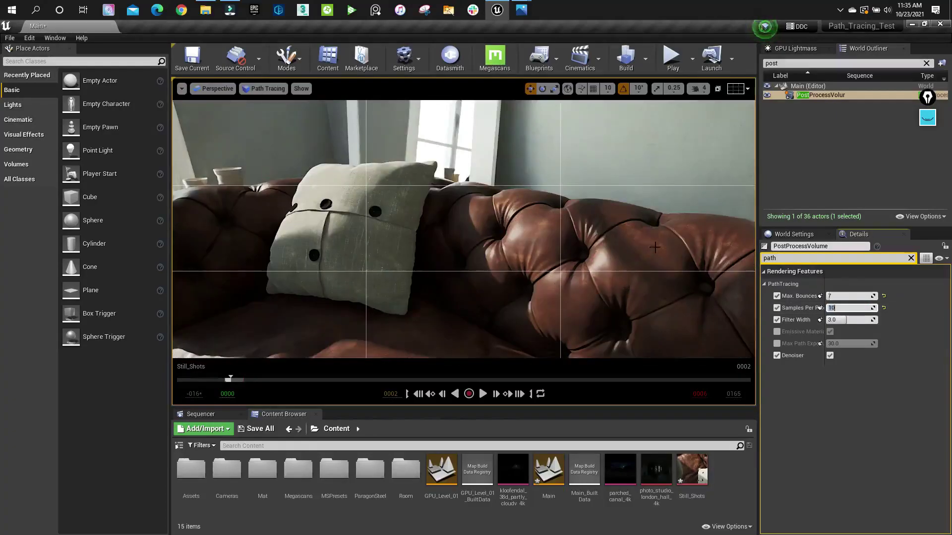
Raise Samples Per Pixel to 500 to compare how the pillow and leather resolve.
{"action": "type", "text": "5"}
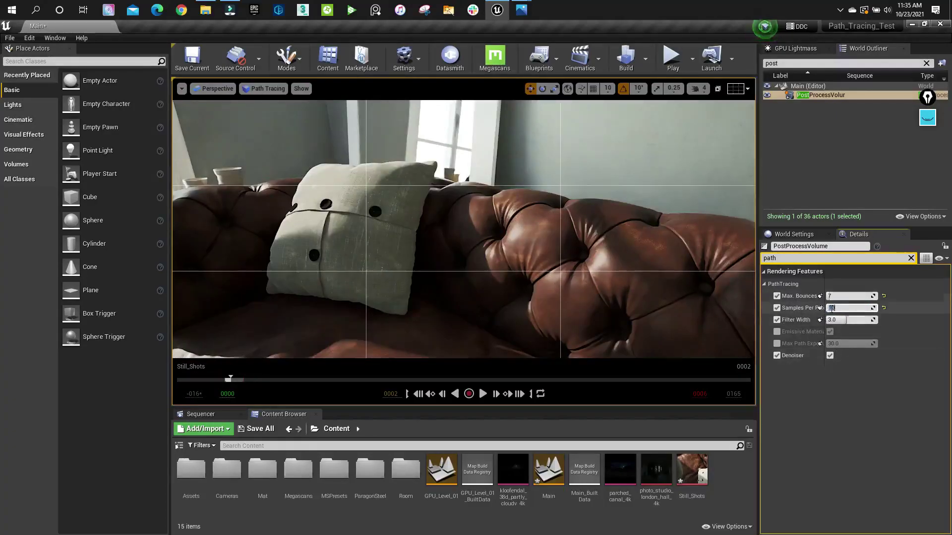
{"action": "type", "text": "00"}
{"action": "key", "text": "Return"}
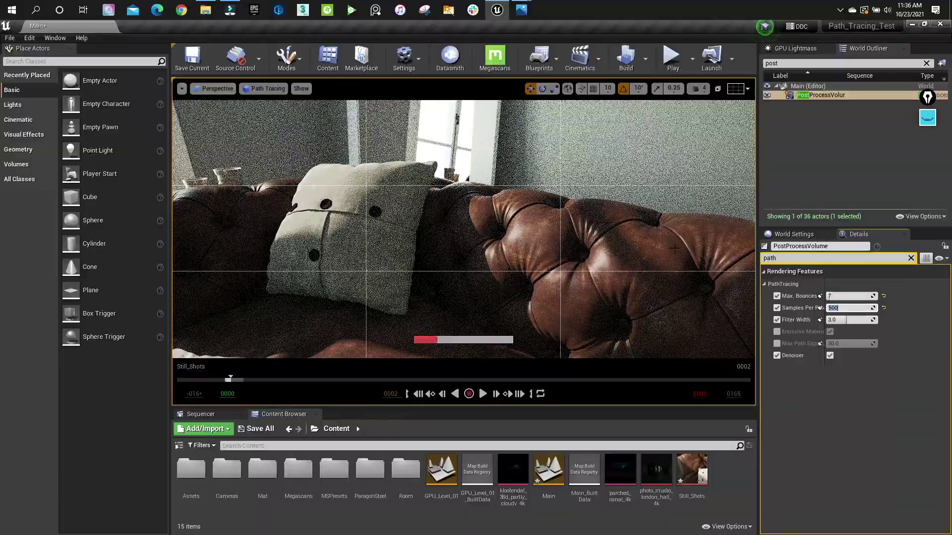
{"action": "mouse_move", "coordinate": [482, 215]}
{"action": "right_mouse_down"}
{"action": "mouse_move", "coordinate": [538, 226]}
{"action": "mouse_move", "coordinate": [446, 218]}
{"action": "mouse_move", "coordinate": [411, 236]}
{"action": "right_mouse_up"}
Lower Samples Per Pixel to 10 again and frame the whole sofa, mirror and floor lamp.
{"action": "left_click", "coordinate": [842, 308]}
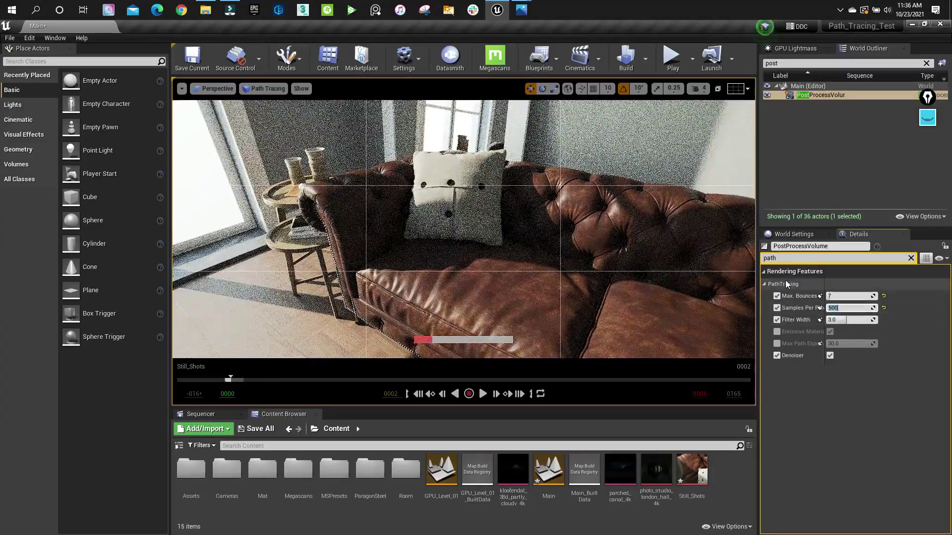
{"action": "type", "text": "10"}
{"action": "key", "text": "Return"}
{"action": "key", "text": "s"}
{"action": "mouse_move", "coordinate": [461, 228]}
{"action": "right_mouse_down"}
{"action": "mouse_move", "coordinate": [515, 210]}
{"action": "mouse_move", "coordinate": [483, 222]}
{"action": "mouse_move", "coordinate": [496, 211]}
{"action": "mouse_move", "coordinate": [426, 213]}
{"action": "mouse_move", "coordinate": [542, 202]}
{"action": "mouse_move", "coordinate": [458, 200]}
{"action": "mouse_move", "coordinate": [448, 173]}
{"action": "mouse_move", "coordinate": [495, 190]}
{"action": "right_mouse_up"}
{"action": "key", "text": "d"}
{"action": "key", "text": "w"}
{"action": "key", "text": "a"}
{"action": "key", "text": "s"}
{"action": "key", "text": "d"}
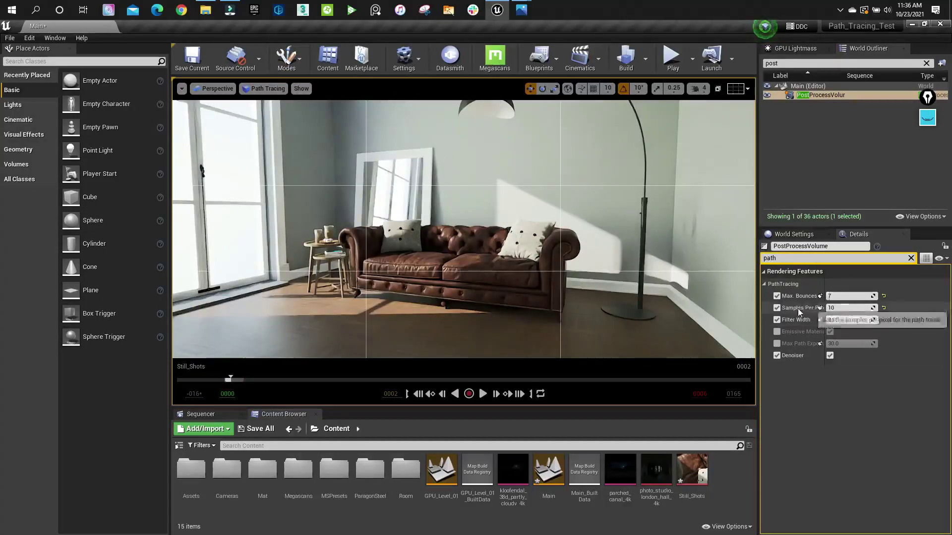
Try Samples Per Pixel at 1 and at 5, checking the render from the window, sofa and ceiling corner.
{"action": "left_click", "coordinate": [866, 308]}
{"action": "type", "text": "1"}
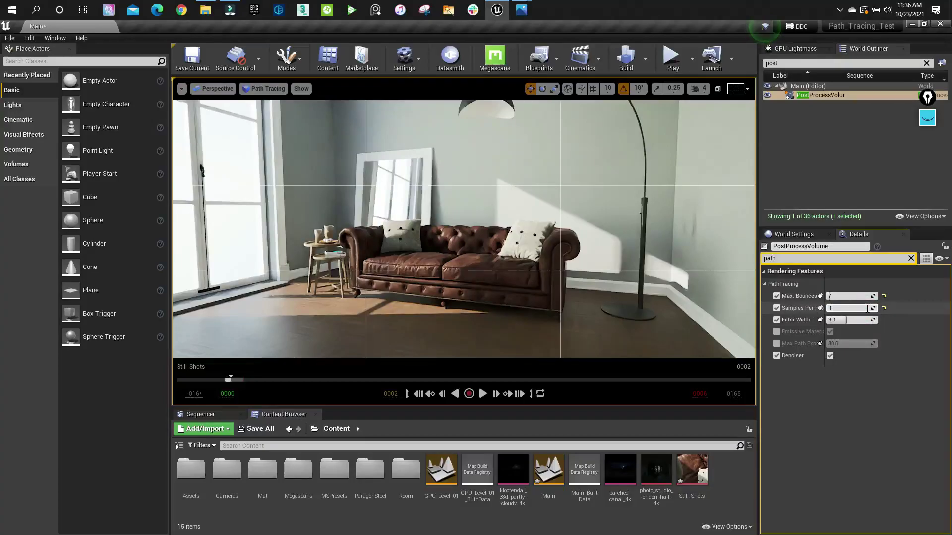
{"action": "key", "text": "Return"}
{"action": "left_click", "coordinate": [861, 309]}
{"action": "key", "text": "Return"}
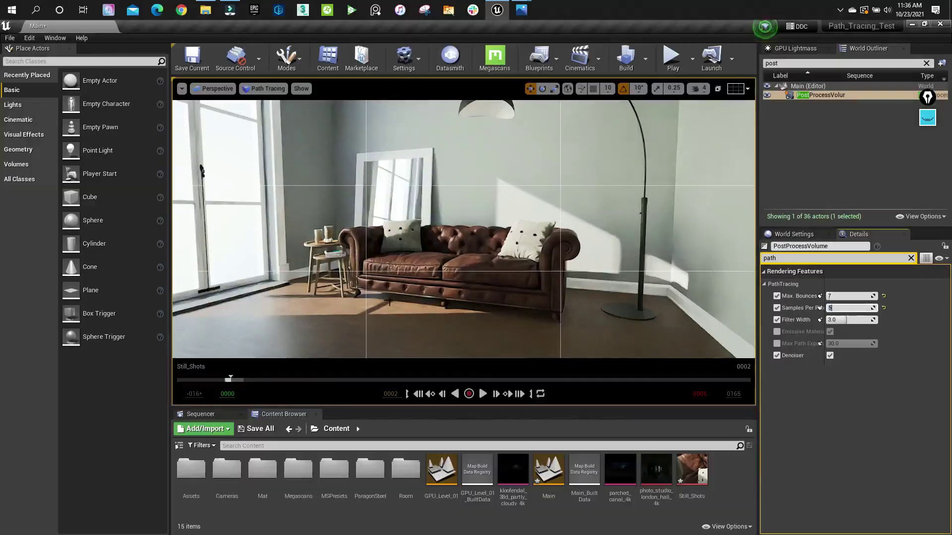
{"action": "left_click_drag", "start_coordinate": [659, 303], "coordinate": [575, 270]}
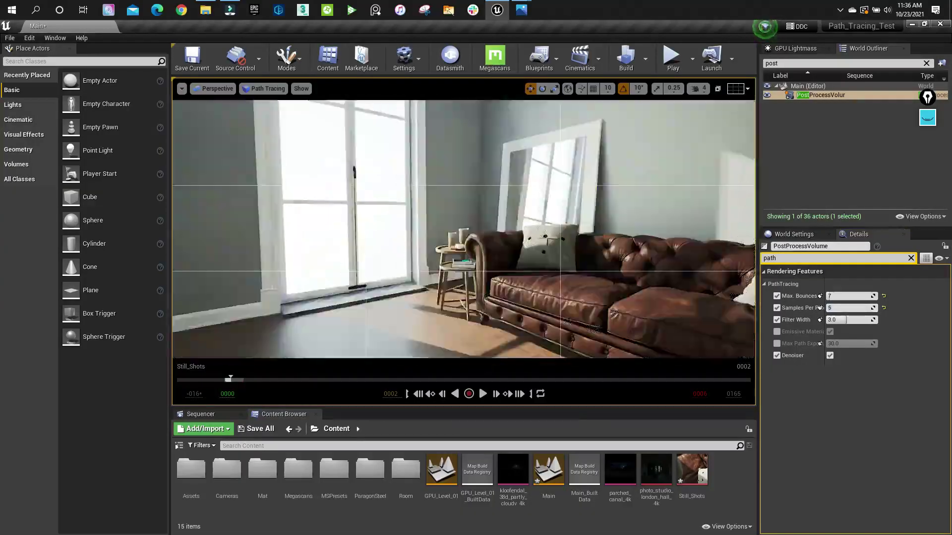
{"action": "left_click_drag", "start_coordinate": [660, 299], "coordinate": [616, 260]}
{"action": "mouse_move", "coordinate": [615, 260]}
{"action": "right_mouse_down"}
{"action": "mouse_move", "coordinate": [618, 272]}
{"action": "mouse_move", "coordinate": [575, 252]}
{"action": "mouse_move", "coordinate": [529, 169]}
{"action": "right_mouse_up"}
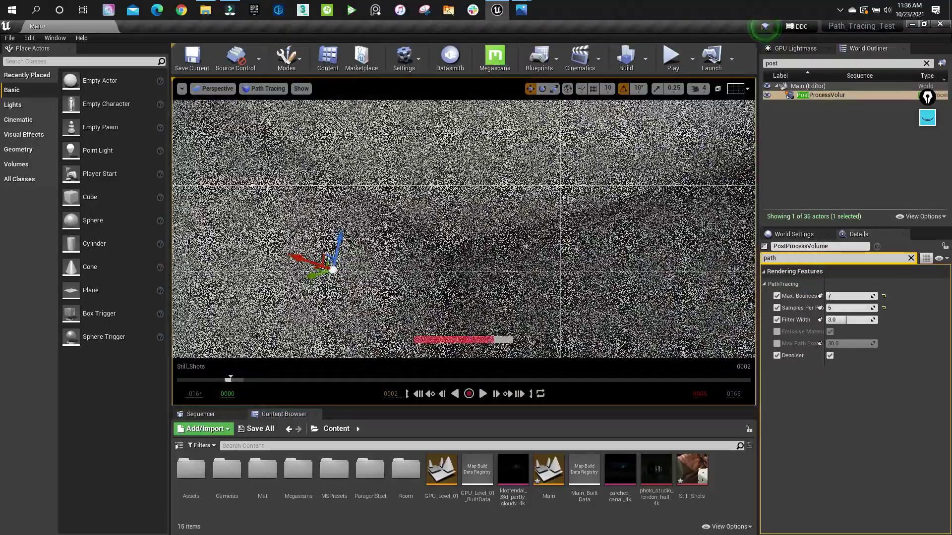
View the rendered still Shot_01.jpg in Photos and minimize it to return to Unreal Editor.
{"action": "mouse_move", "coordinate": [520, 10]}
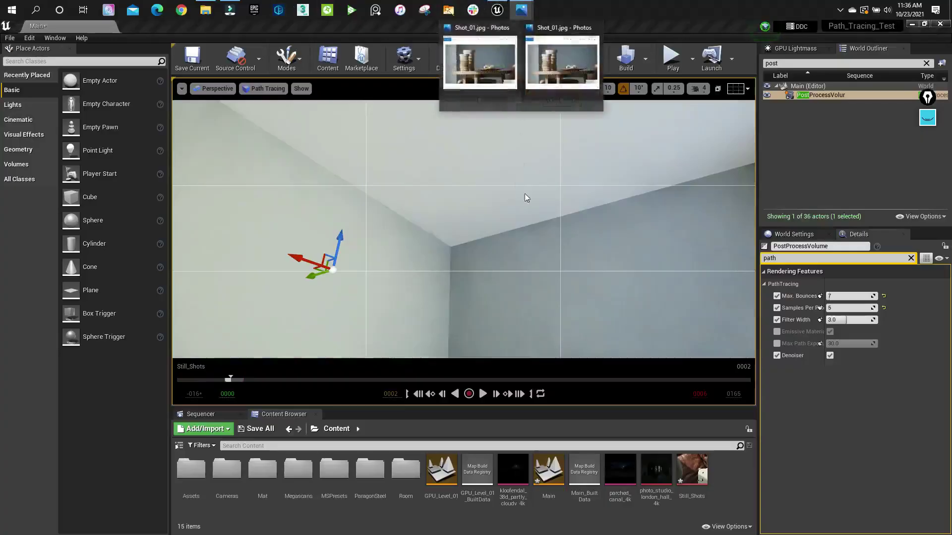
{"action": "left_click", "coordinate": [475, 68]}
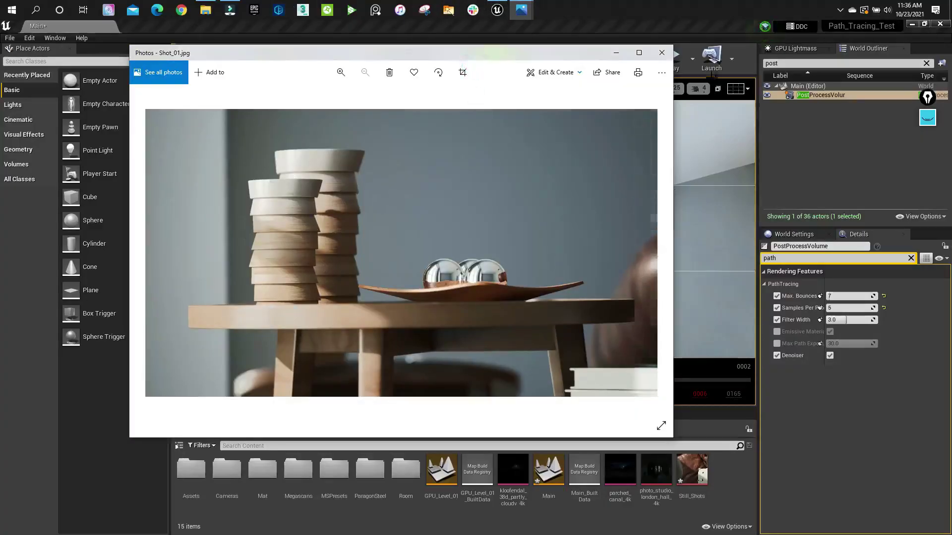
{"action": "left_click", "coordinate": [616, 53]}
Set Samples Per Pixel to 250 and frame the sofa, side tables and window in the path-traced view.
{"action": "mouse_move", "coordinate": [462, 233]}
{"action": "right_mouse_down"}
{"action": "mouse_move", "coordinate": [510, 238]}
{"action": "mouse_move", "coordinate": [570, 278]}
{"action": "mouse_move", "coordinate": [674, 285]}
{"action": "right_mouse_up"}
{"action": "right_click_drag", "start_coordinate": [463, 233], "coordinate": [581, 233]}
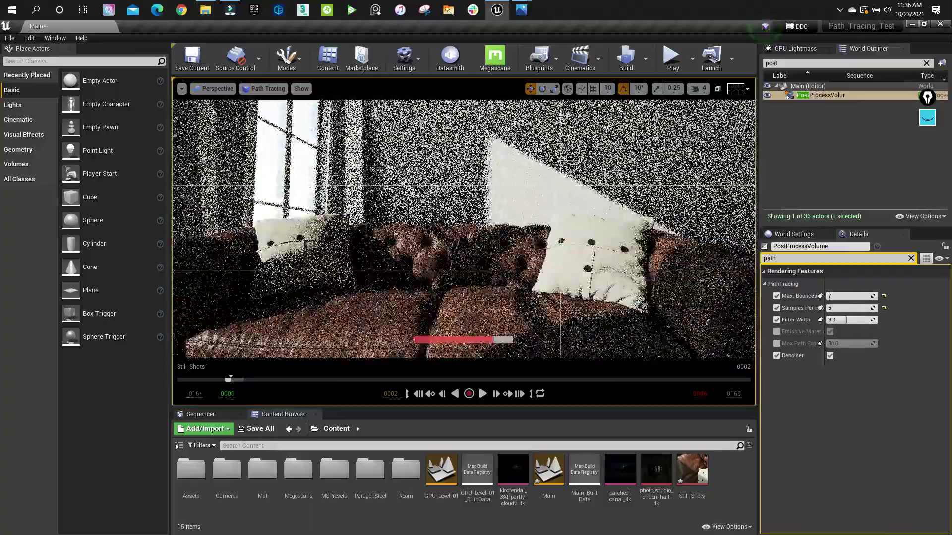
{"action": "right_click_drag", "start_coordinate": [518, 242], "coordinate": [520, 241]}
{"action": "left_click", "coordinate": [860, 308]}
{"action": "type", "text": "252"}
{"action": "key", "text": "Return"}
{"action": "type", "text": "250"}
{"action": "key", "text": "Return"}
{"action": "key", "text": "s"}
{"action": "right_click_drag", "start_coordinate": [506, 244], "coordinate": [475, 246]}
{"action": "key", "text": "s"}
{"action": "key", "text": "w"}
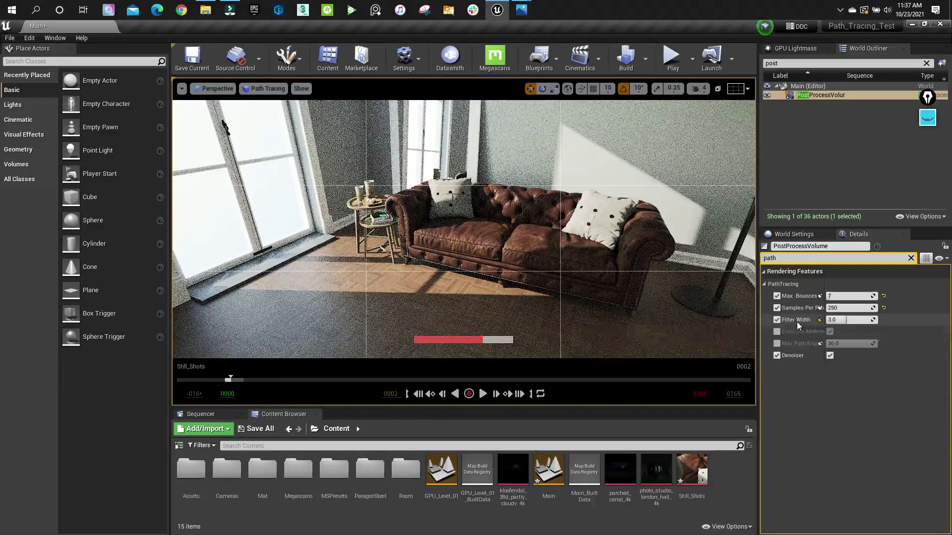
Try a Filter Width of 1 on the path-traced sofa view and reset it to its default.
{"action": "left_click", "coordinate": [843, 321]}
{"action": "type", "text": "1"}
{"action": "key", "text": "Return"}
{"action": "mouse_move", "coordinate": [463, 228]}
{"action": "right_mouse_down"}
{"action": "mouse_move", "coordinate": [488, 233]}
{"action": "mouse_move", "coordinate": [394, 233]}
{"action": "right_mouse_up"}
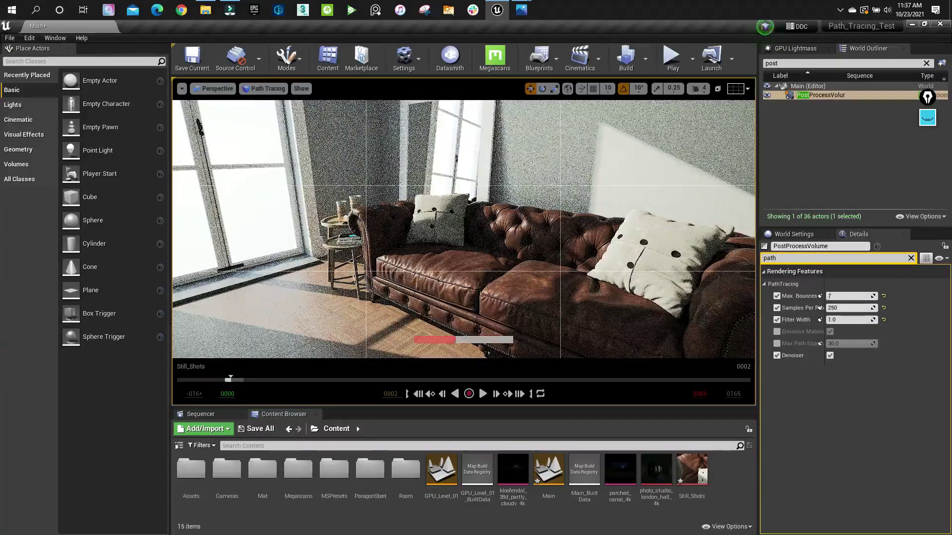
{"action": "mouse_move", "coordinate": [476, 298]}
{"action": "left_mouse_down"}
{"action": "mouse_move", "coordinate": [446, 277]}
{"action": "mouse_move", "coordinate": [508, 298]}
{"action": "left_mouse_up"}
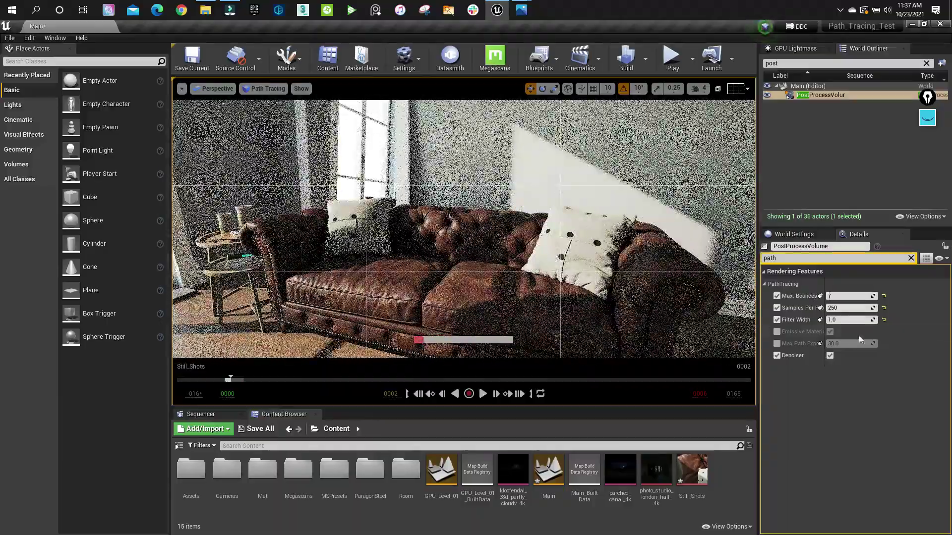
{"action": "left_click", "coordinate": [883, 319]}
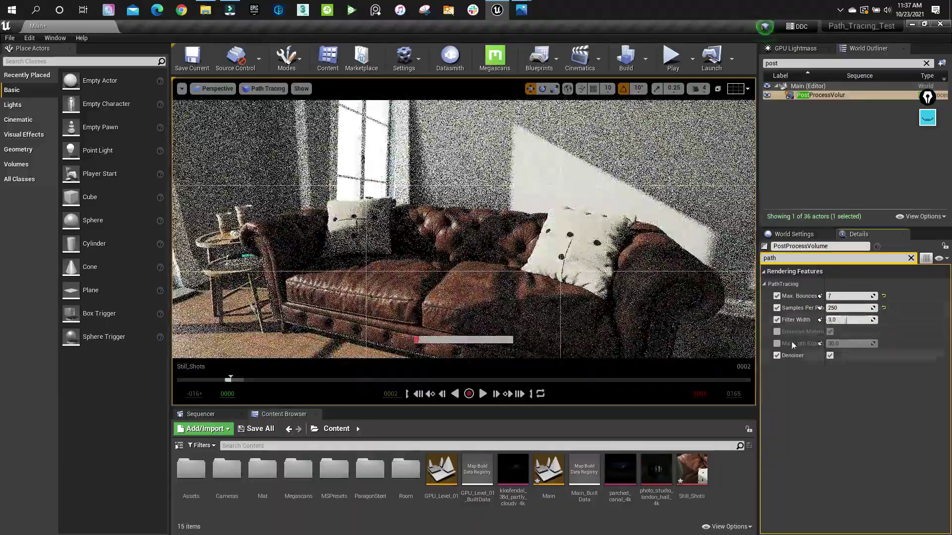
Enable the Emissive Materials override, frame the window and sofa, and switch Emissive Materials off.
{"action": "left_click", "coordinate": [776, 331]}
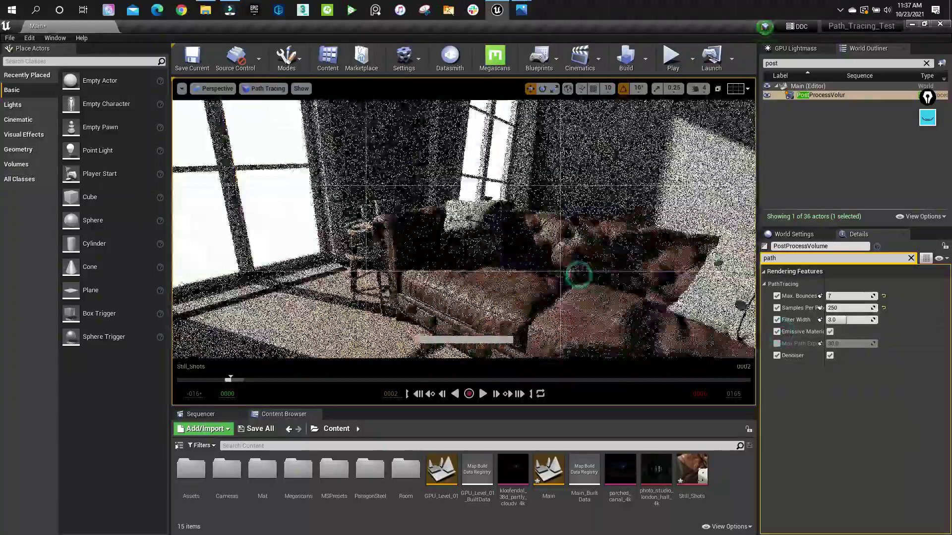
{"action": "right_click_drag", "start_coordinate": [379, 266], "coordinate": [379, 218]}
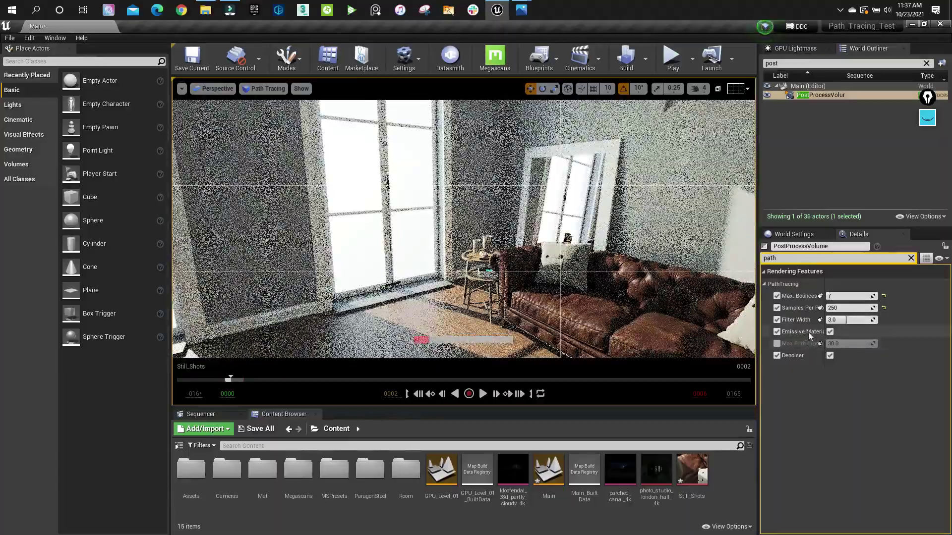
{"action": "mouse_move", "coordinate": [440, 223]}
{"action": "right_mouse_down"}
{"action": "mouse_move", "coordinate": [495, 234]}
{"action": "mouse_move", "coordinate": [451, 230]}
{"action": "right_mouse_up"}
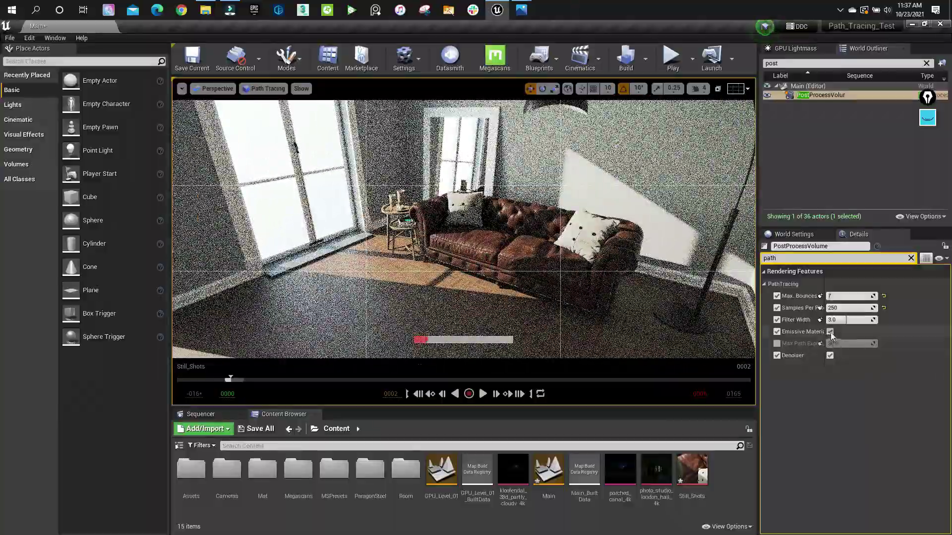
{"action": "left_click", "coordinate": [830, 332]}
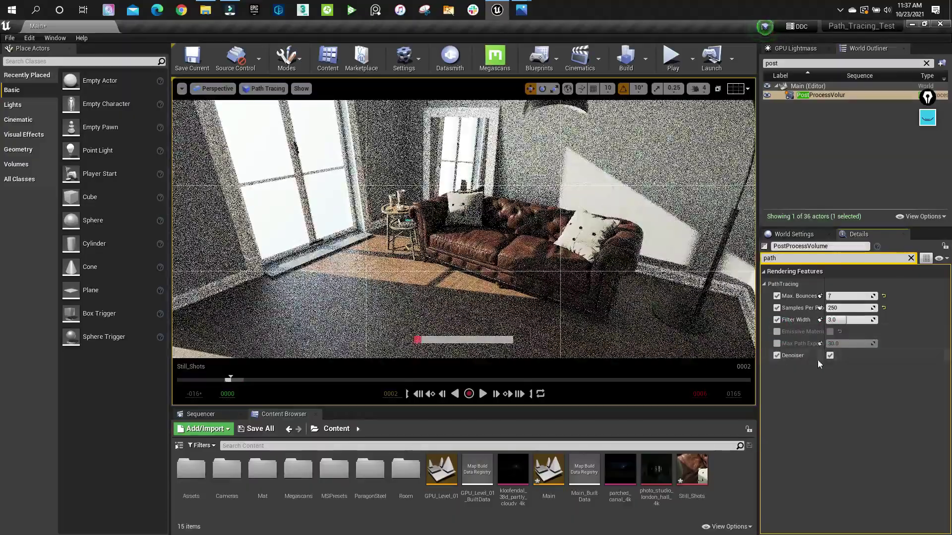
{"action": "right_click_drag", "start_coordinate": [346, 166], "coordinate": [368, 167]}
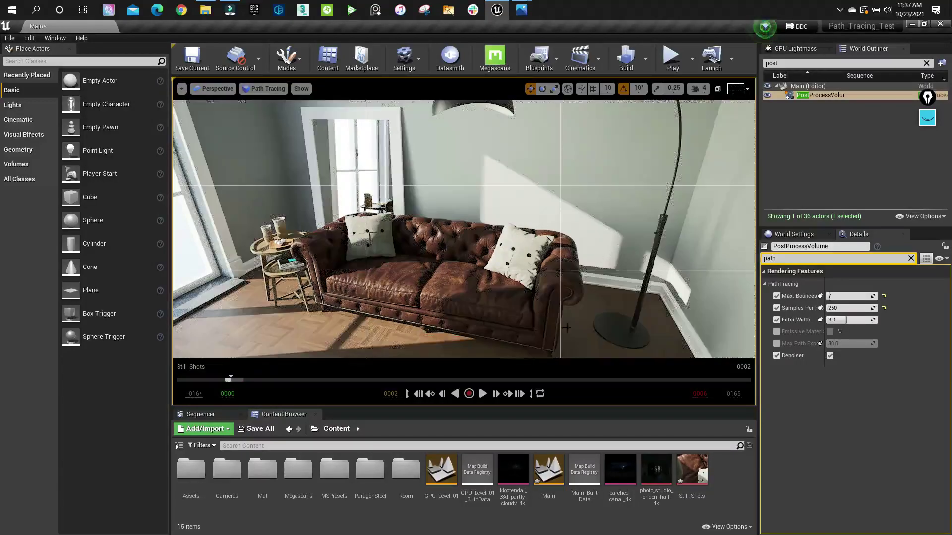
Turn the Denoiser off for the sofa view and set Samples Per Pixel to 5000.
{"action": "left_click", "coordinate": [830, 355]}
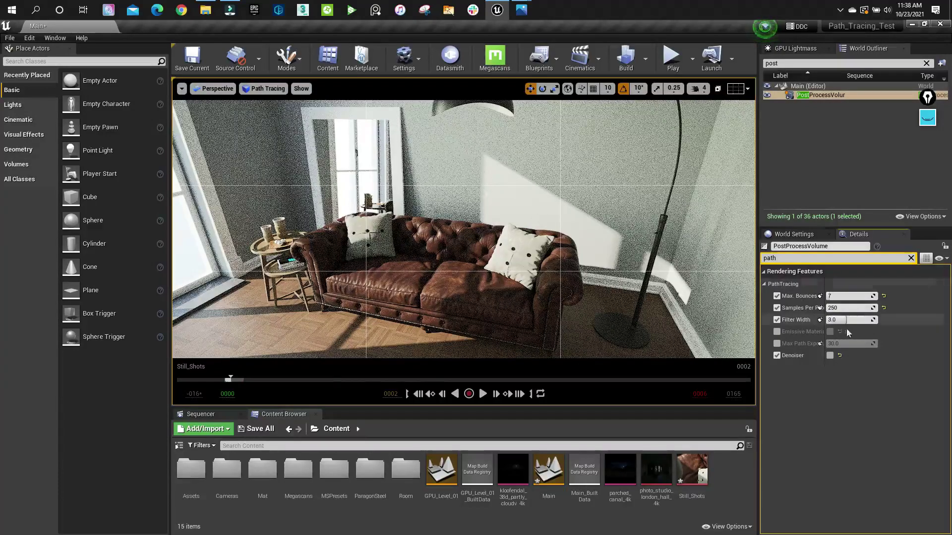
{"action": "left_click", "coordinate": [848, 308]}
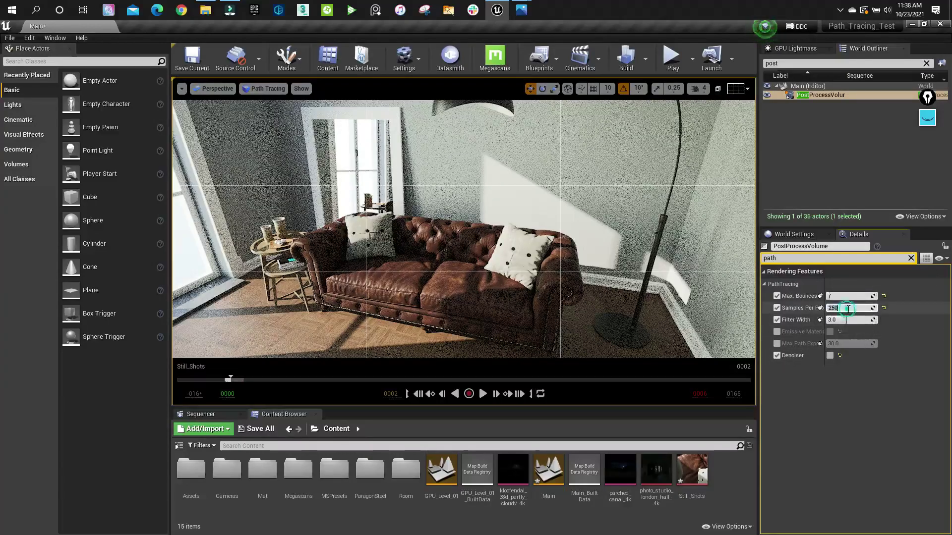
{"action": "type", "text": "5000"}
{"action": "key", "text": "Return"}
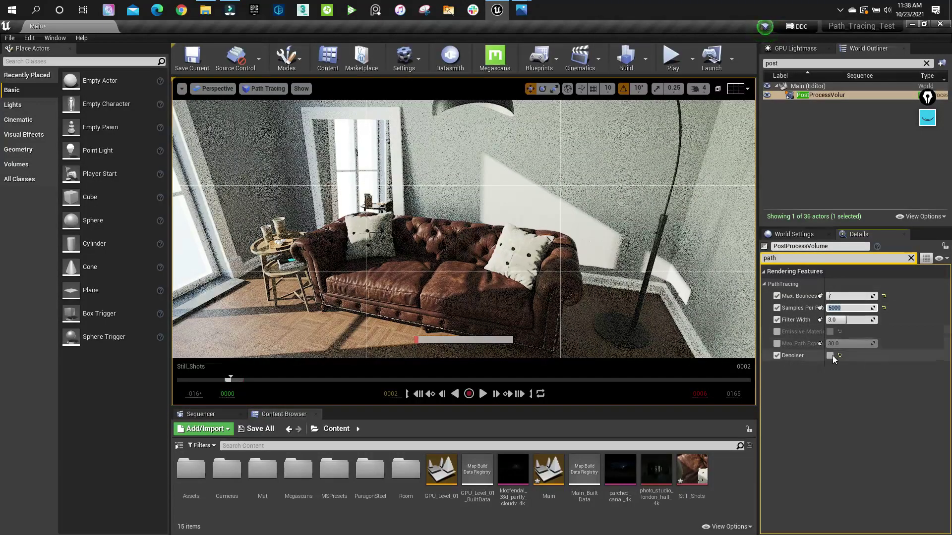
Turn the Denoiser back on and set Samples Per Pixel to 250.
{"action": "left_click", "coordinate": [831, 355]}
{"action": "left_click", "coordinate": [850, 308]}
{"action": "type", "text": "250"}
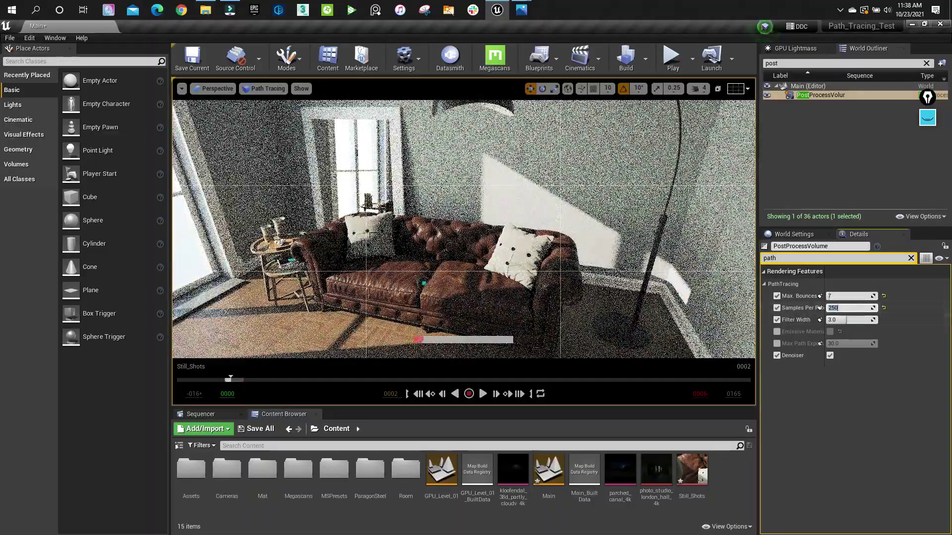
{"action": "key", "text": "Return"}
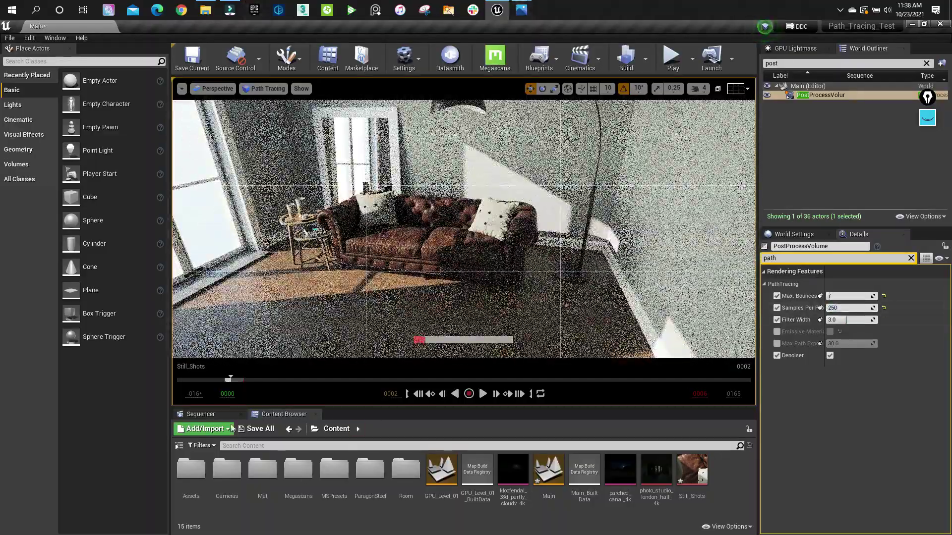
Pilot CineCameraActor1 from the Still_Shots sequence and view its shots at frames 0 and 2.
{"action": "left_click", "coordinate": [221, 417]}
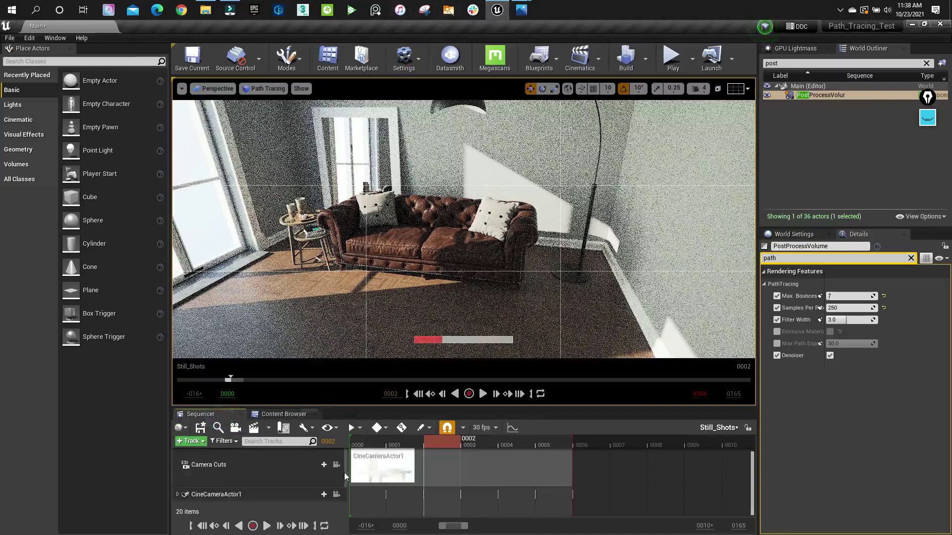
{"action": "left_click", "coordinate": [336, 494]}
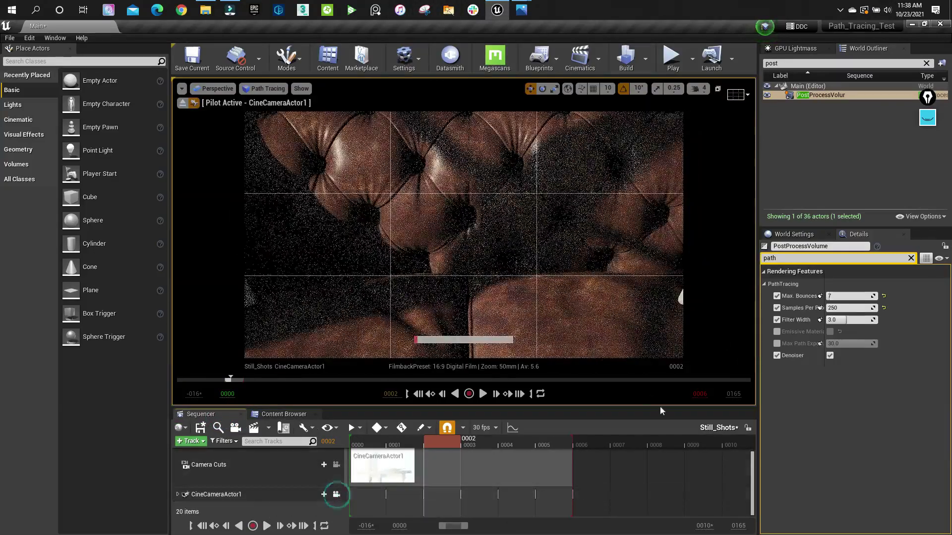
{"action": "left_click", "coordinate": [364, 447]}
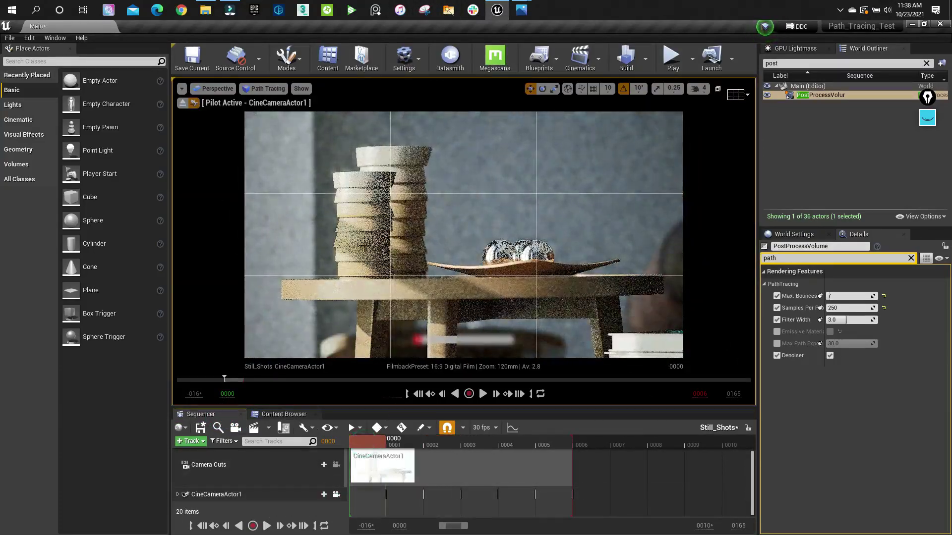
{"action": "mouse_move", "coordinate": [434, 443]}
{"action": "left_mouse_down"}
{"action": "mouse_move", "coordinate": [563, 443]}
{"action": "mouse_move", "coordinate": [451, 443]}
{"action": "left_mouse_up"}
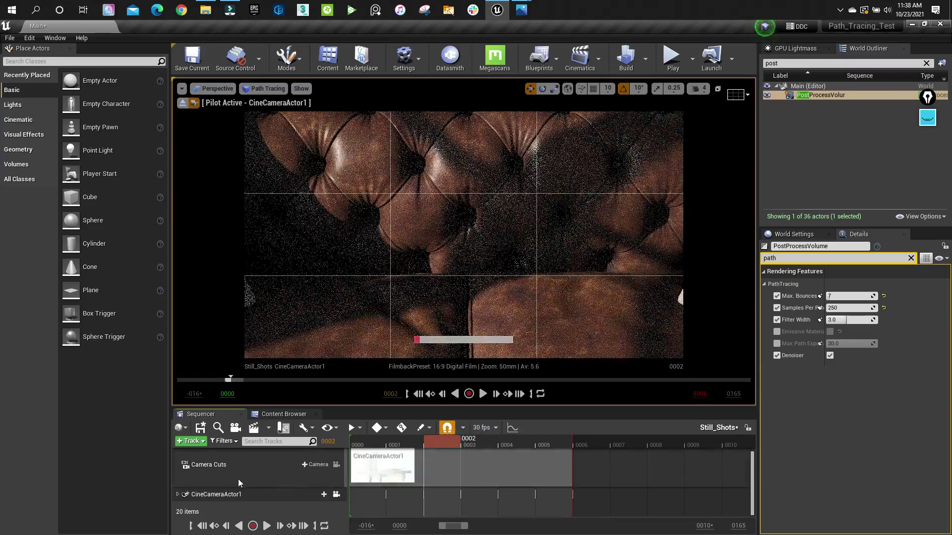
Expand the CineCameraActor1 track and examine its location and rotation keyframes.
{"action": "left_click", "coordinate": [177, 494]}
{"action": "scroll", "coordinate": [263, 479], "scroll_direction": "down", "scroll_amount": 5}
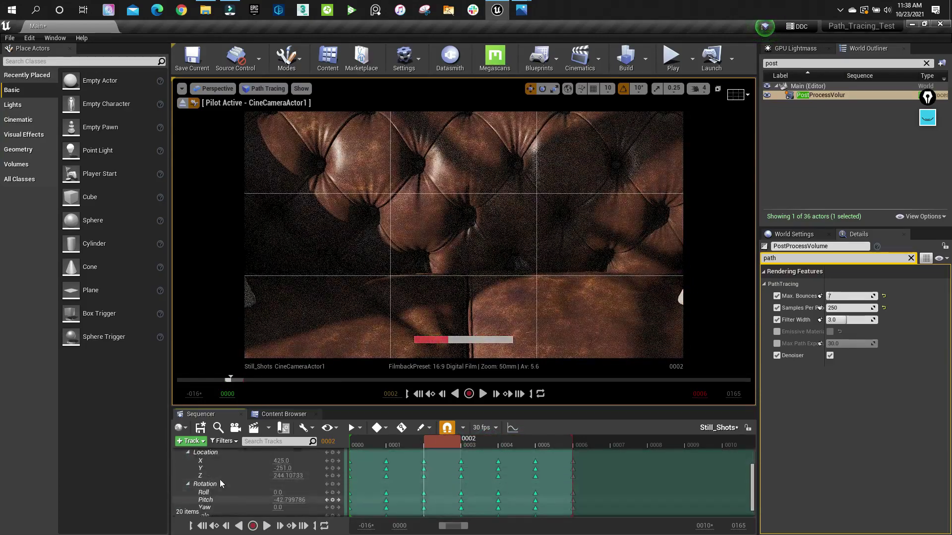
{"action": "scroll", "coordinate": [428, 481], "scroll_direction": "up", "scroll_amount": 4}
{"action": "scroll", "coordinate": [429, 479], "scroll_direction": "down", "scroll_amount": 4}
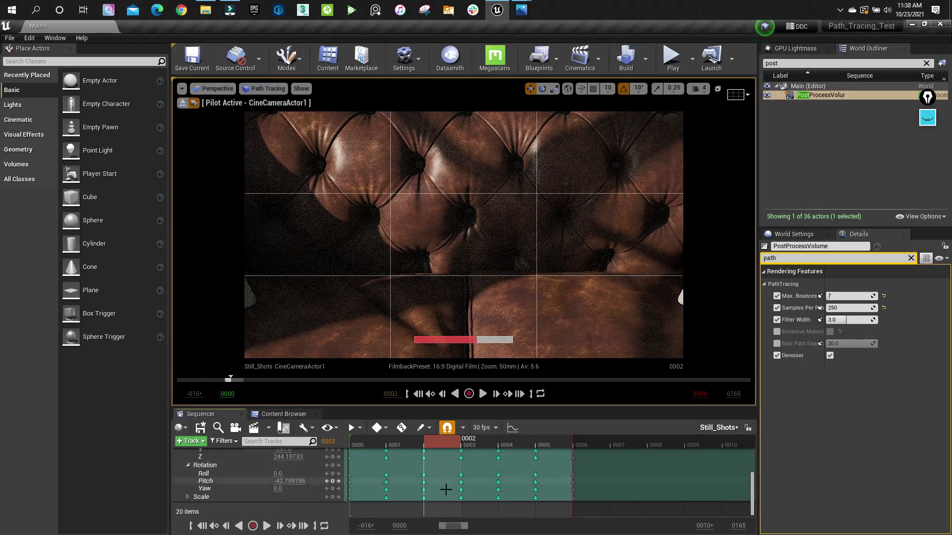
{"action": "scroll", "coordinate": [451, 498], "scroll_direction": "up", "scroll_amount": 5}
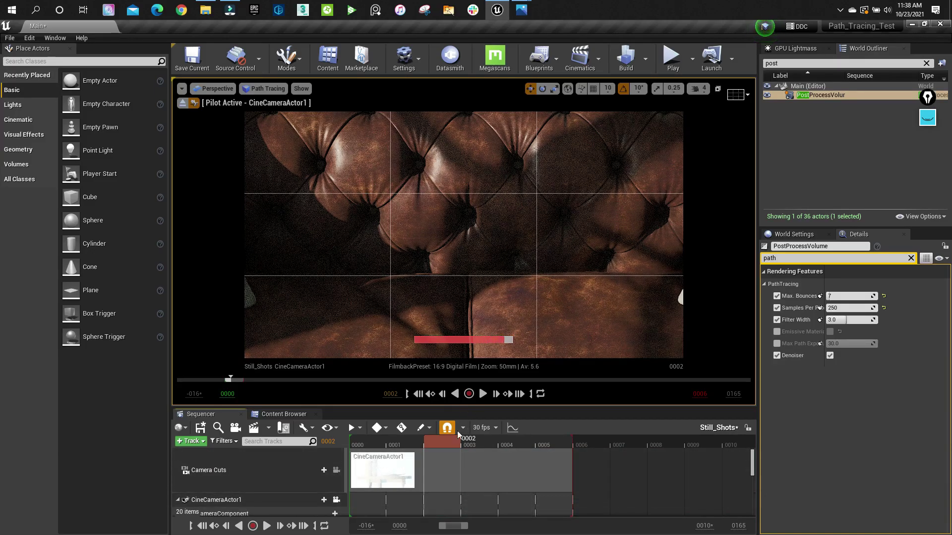
Step through the Still_Shots camera shots from the first frames up to frame 5.
{"action": "left_click", "coordinate": [402, 442]}
{"action": "left_click", "coordinate": [368, 443]}
{"action": "left_click_drag", "start_coordinate": [438, 442], "coordinate": [515, 444]}
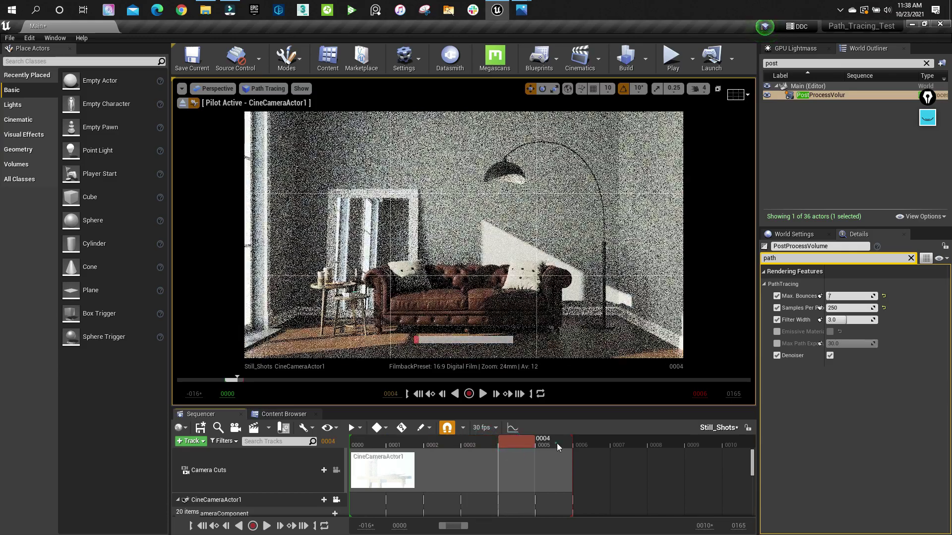
{"action": "left_click", "coordinate": [555, 443]}
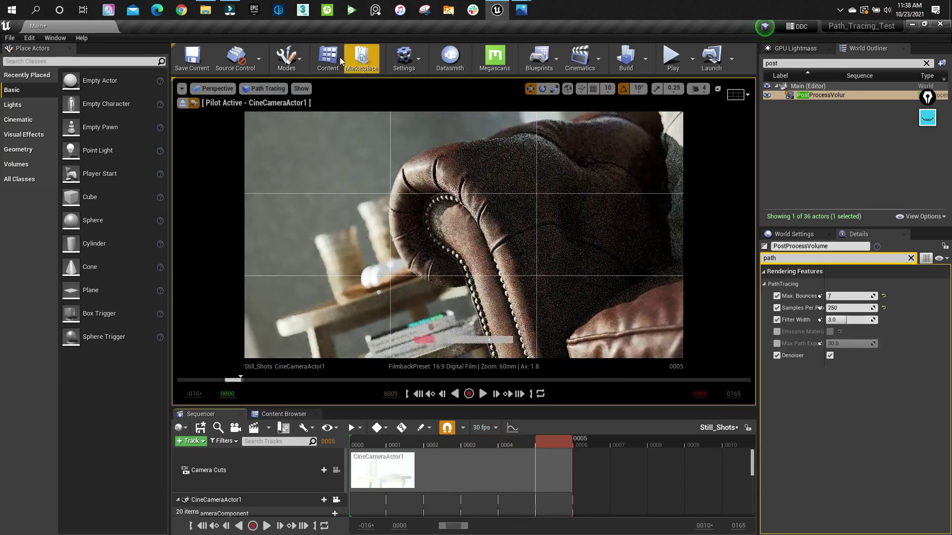
Check the rendered still Shot_01.jpg in Photos again and return to Unreal Editor.
{"action": "mouse_move", "coordinate": [521, 9]}
{"action": "left_click", "coordinate": [477, 57]}
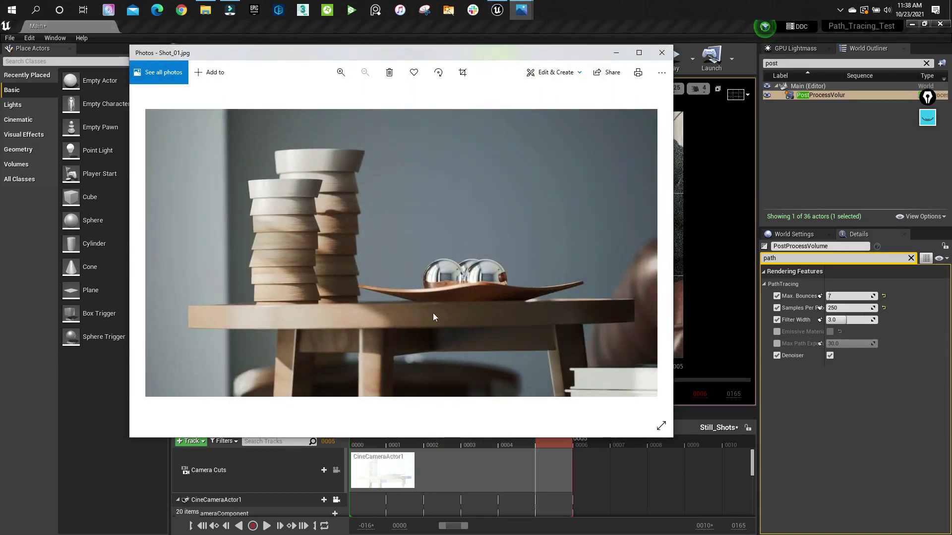
{"action": "left_click", "coordinate": [616, 56]}
Set Samples Per Pixel to 5000 and stop piloting CineCameraActor1.
{"action": "left_click", "coordinate": [863, 310]}
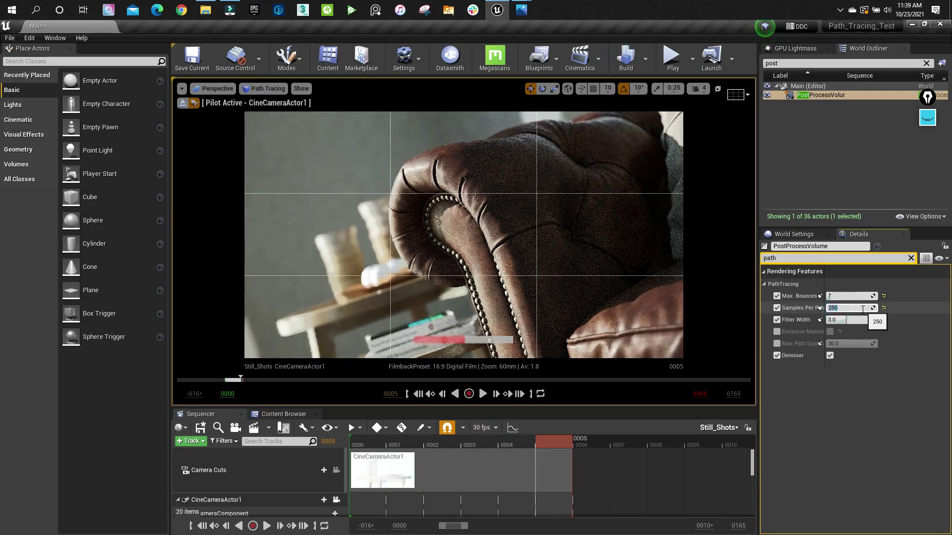
{"action": "type", "text": "5000"}
{"action": "key", "text": "Return"}
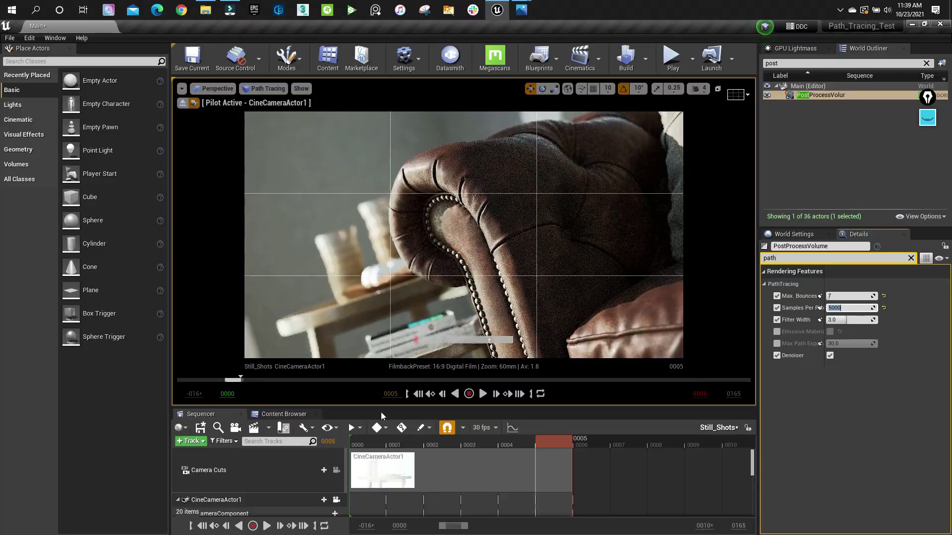
{"action": "left_click", "coordinate": [183, 102]}
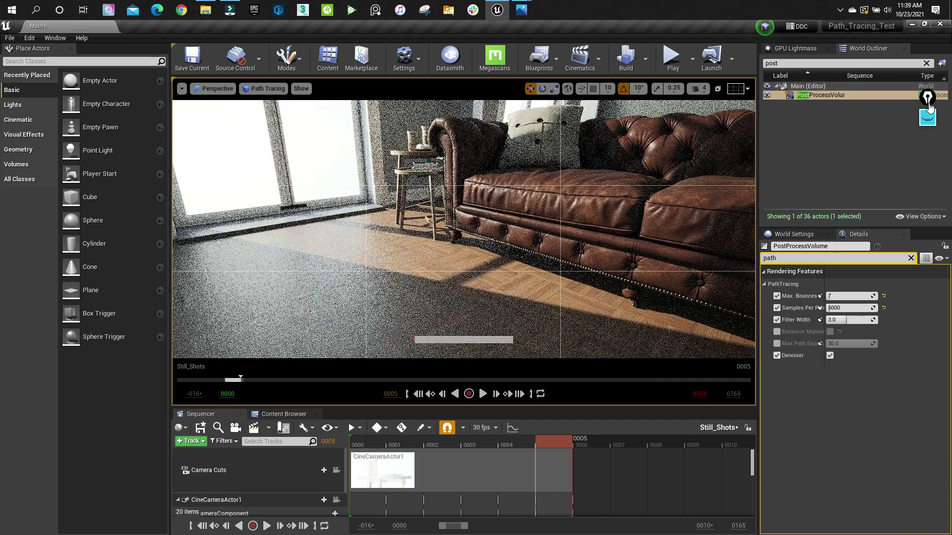
Annotate the path tracing progress bar with a yellow underline, an arrow and a circle using the screen pen.
{"action": "left_click", "coordinate": [925, 120]}
{"action": "left_click", "coordinate": [928, 164]}
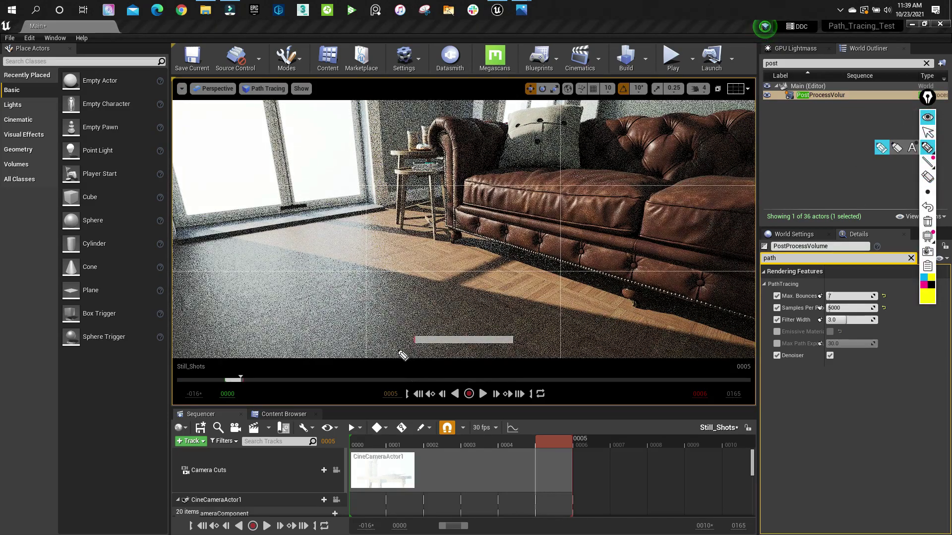
{"action": "left_click_drag", "start_coordinate": [399, 350], "coordinate": [558, 355]}
{"action": "mouse_move", "coordinate": [422, 367]}
{"action": "left_mouse_down"}
{"action": "mouse_move", "coordinate": [439, 354]}
{"action": "mouse_move", "coordinate": [449, 369]}
{"action": "left_mouse_up"}
{"action": "left_click_drag", "start_coordinate": [440, 408], "coordinate": [440, 353]}
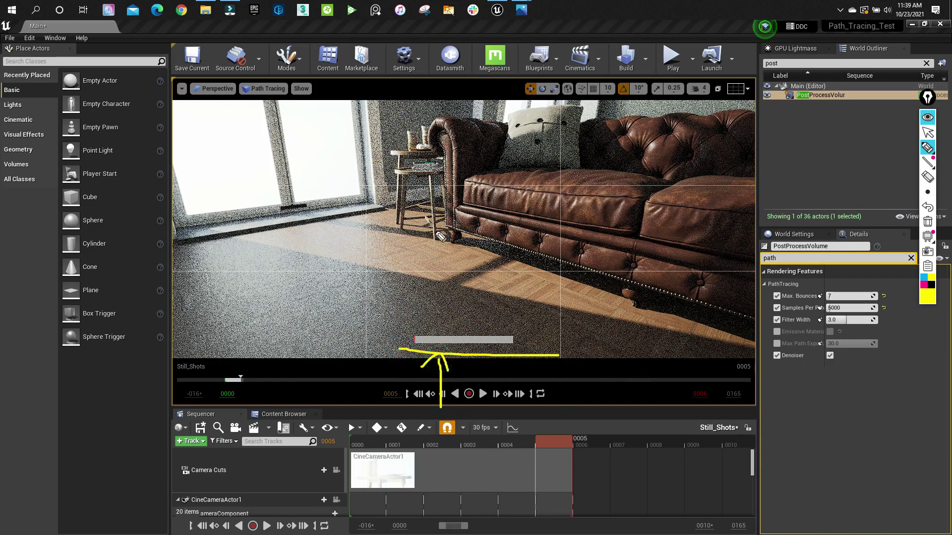
{"action": "left_click_drag", "start_coordinate": [421, 312], "coordinate": [405, 306]}
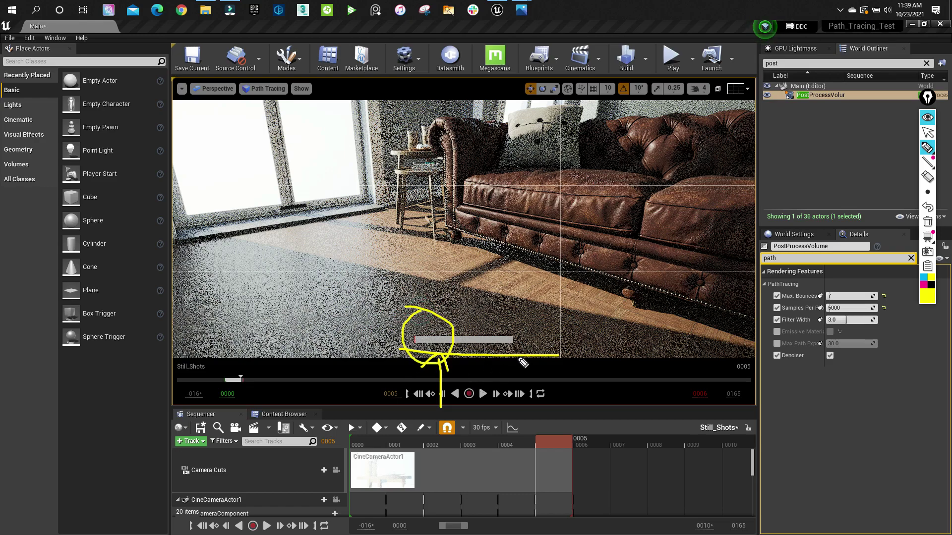
Erase the yellow pen marks around the progress bar and collapse the annotation tools.
{"action": "left_click", "coordinate": [925, 177]}
{"action": "mouse_move", "coordinate": [421, 378]}
{"action": "left_mouse_down"}
{"action": "mouse_move", "coordinate": [441, 321]}
{"action": "mouse_move", "coordinate": [434, 379]}
{"action": "left_mouse_up"}
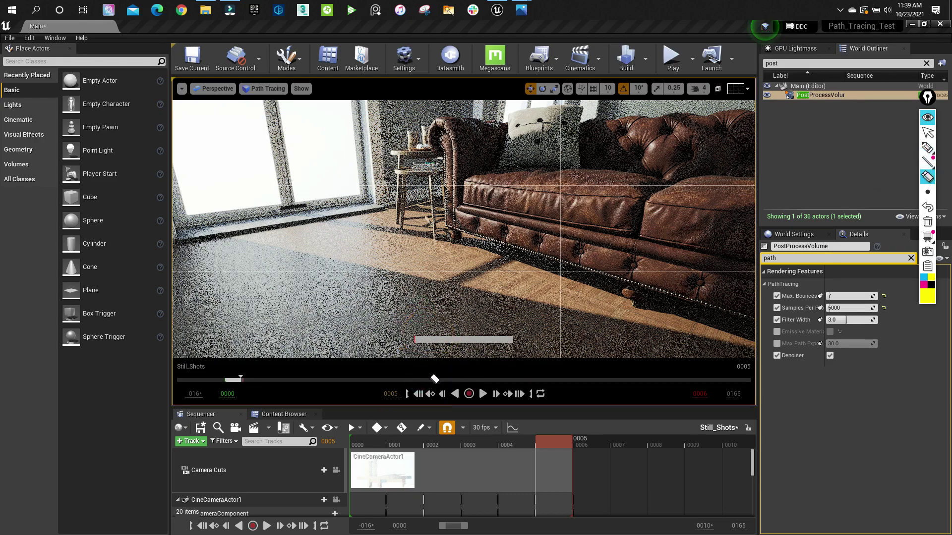
{"action": "left_click", "coordinate": [927, 117]}
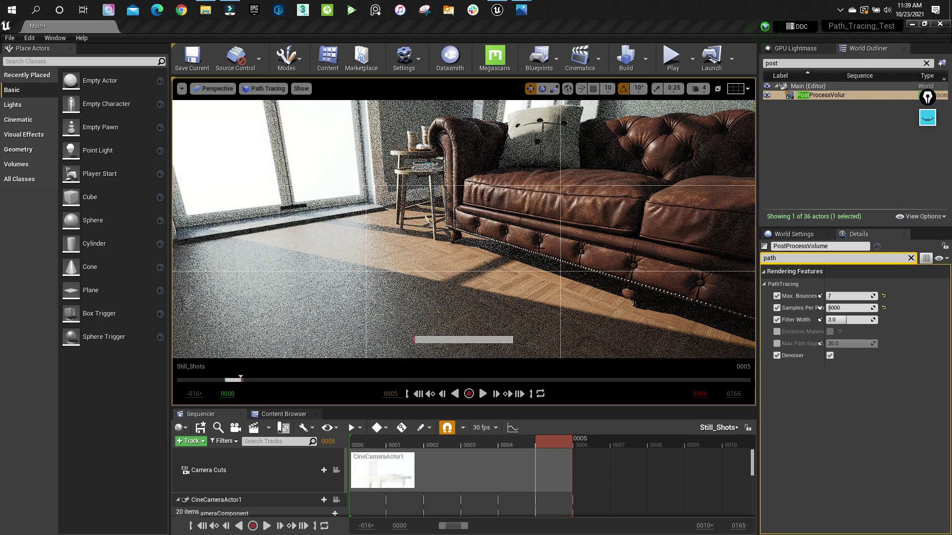
Hide the path tracing progress bar with the console command r.PathTracing.ProgressDisplay 0.
{"action": "left_click", "coordinate": [493, 371]}
{"action": "key", "text": "grave"}
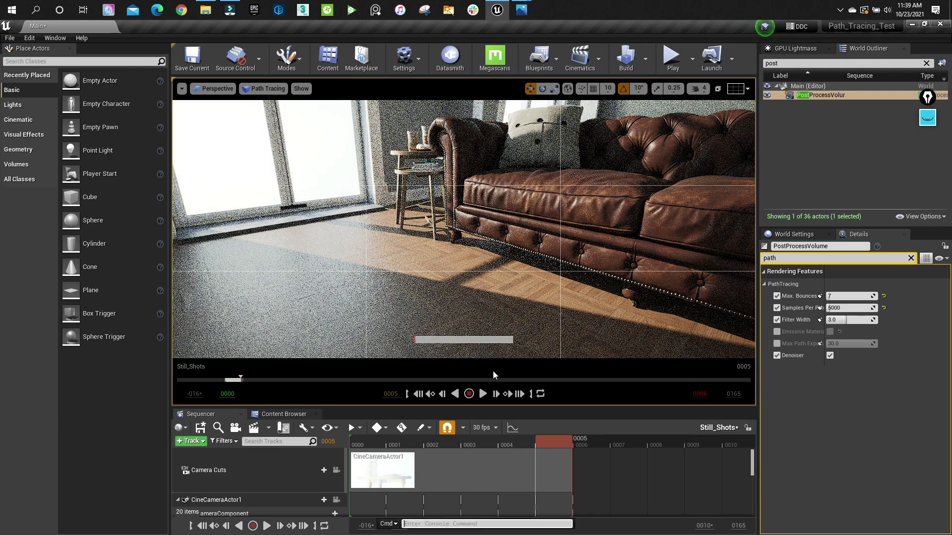
{"action": "type", "text": "r."}
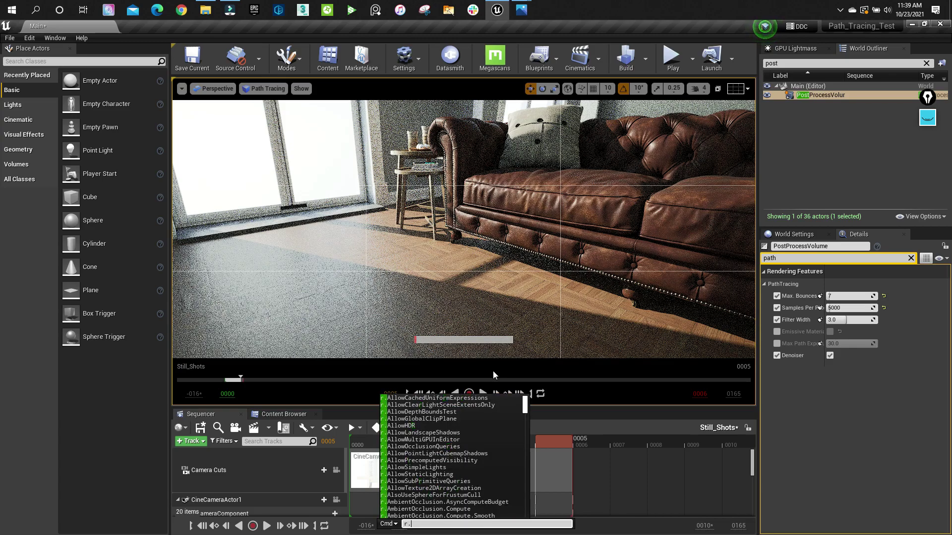
{"action": "type", "text": "pathtracing"}
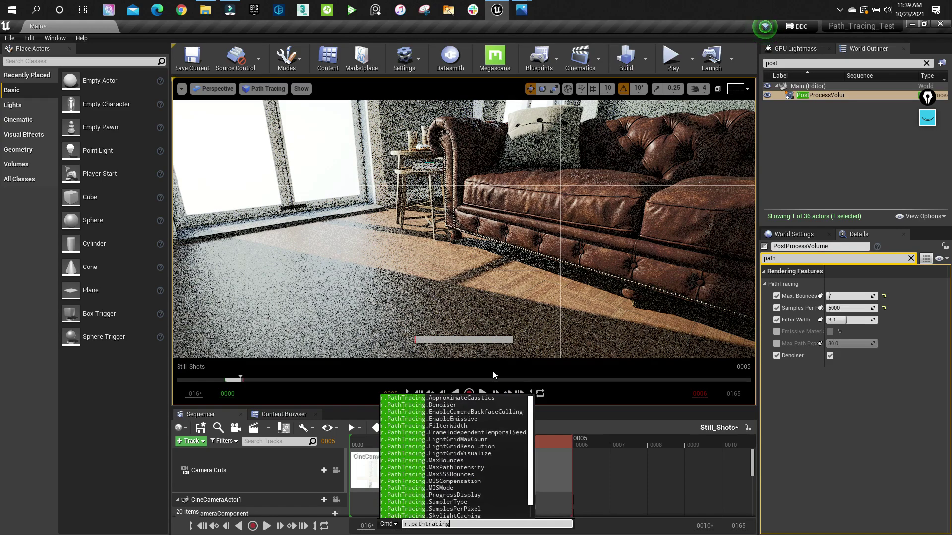
{"action": "type", "text": ".pr"}
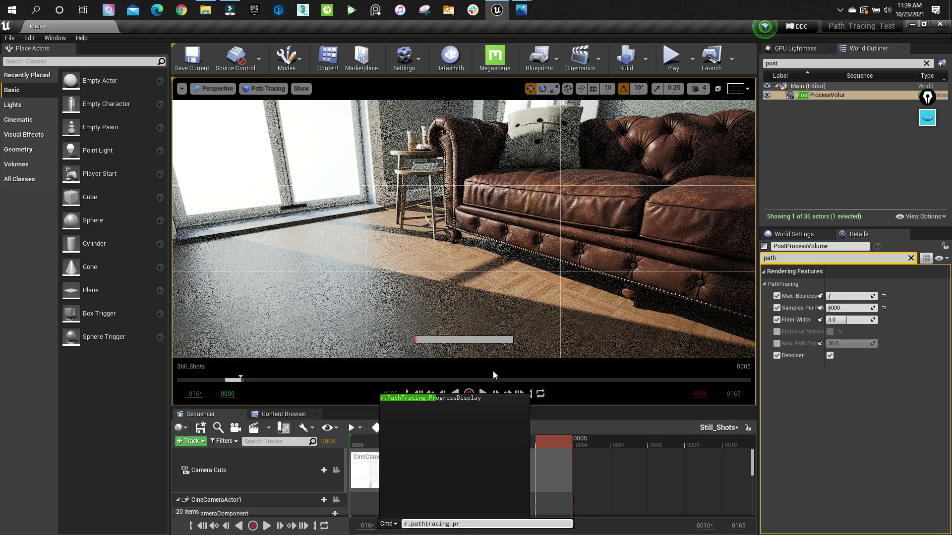
{"action": "left_click", "coordinate": [479, 399]}
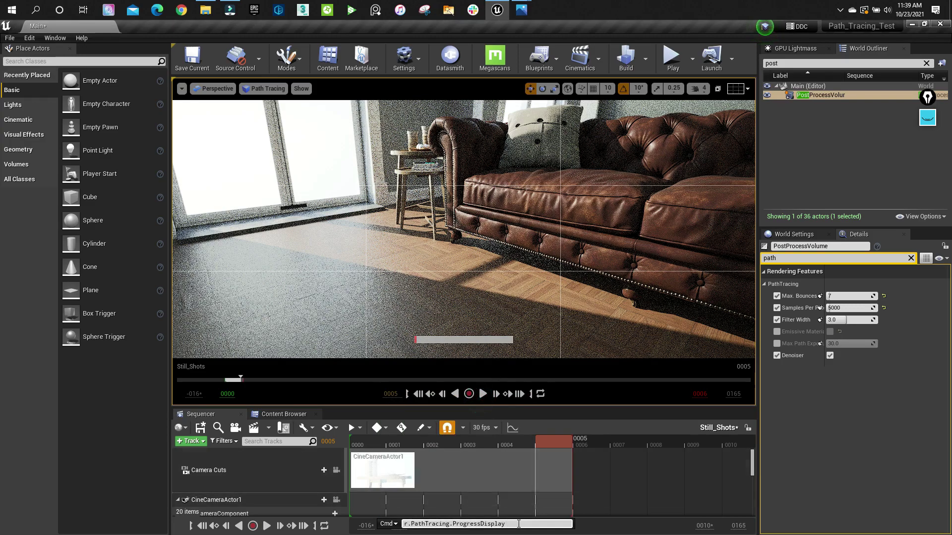
{"action": "type", "text": "0"}
{"action": "key", "text": "Return"}
Turn the path tracing progress bar back on with the console command r.PathTracing.ProgressDisplay 1.
{"action": "right_click_drag", "start_coordinate": [442, 322], "coordinate": [438, 297]}
{"action": "key", "text": "grave"}
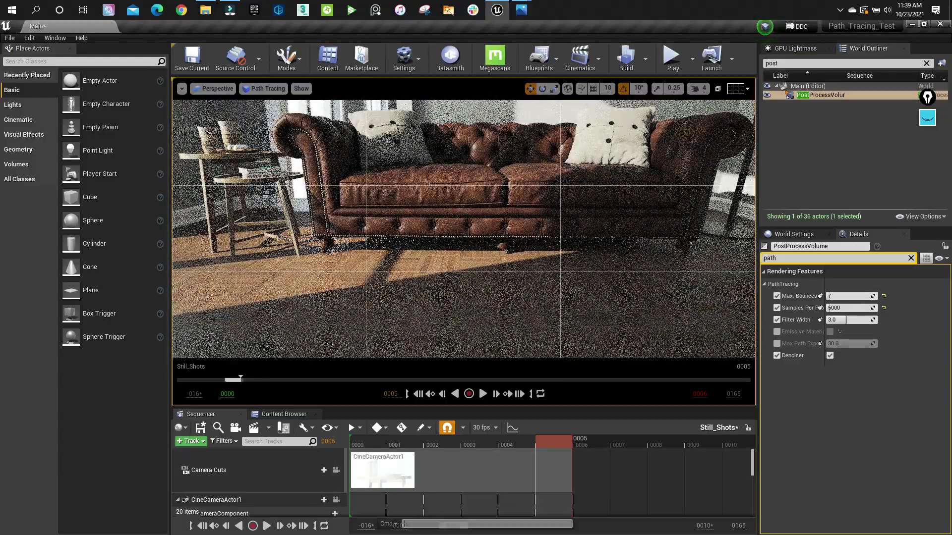
{"action": "type", "text": "r"}
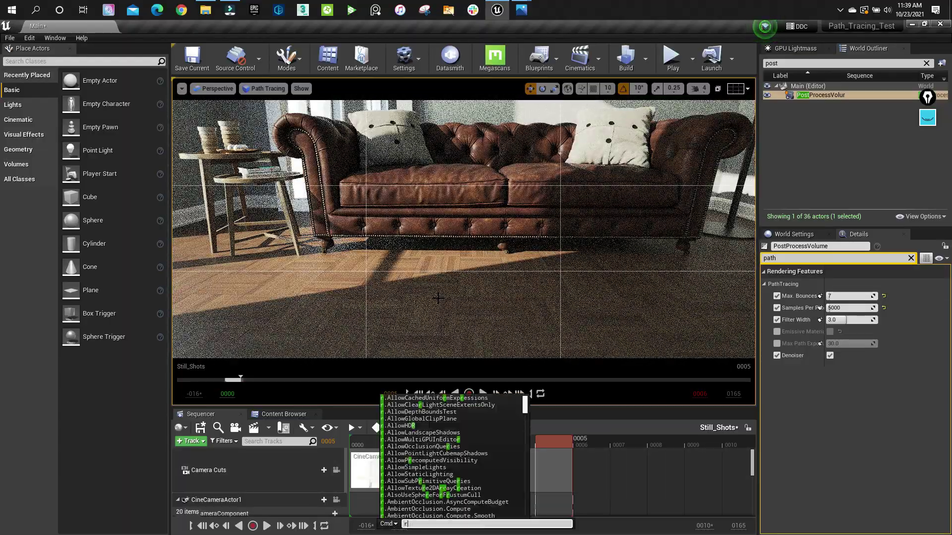
{"action": "type", "text": ".pathtracing.proj"}
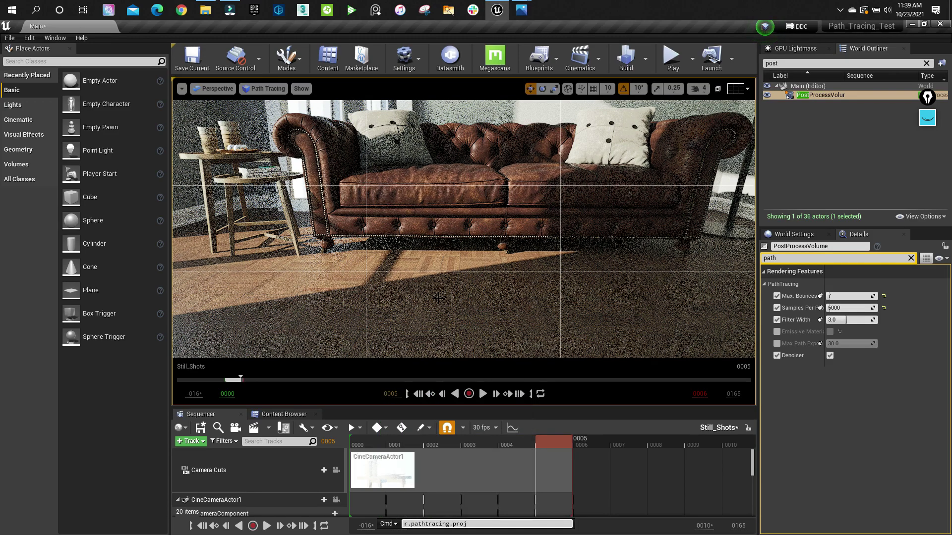
{"action": "key", "text": "BackSpace"}
{"action": "left_click", "coordinate": [472, 397]}
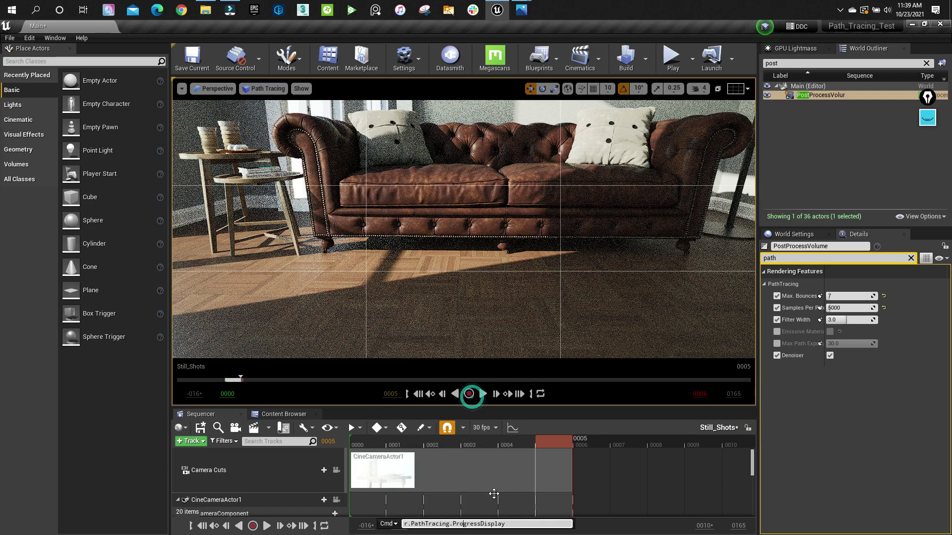
{"action": "type", "text": "1"}
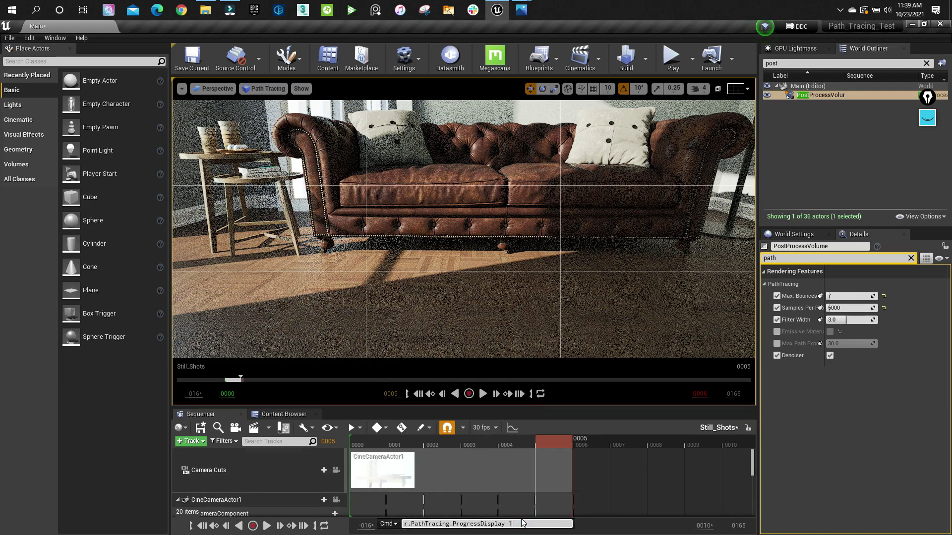
{"action": "key", "text": "Return"}
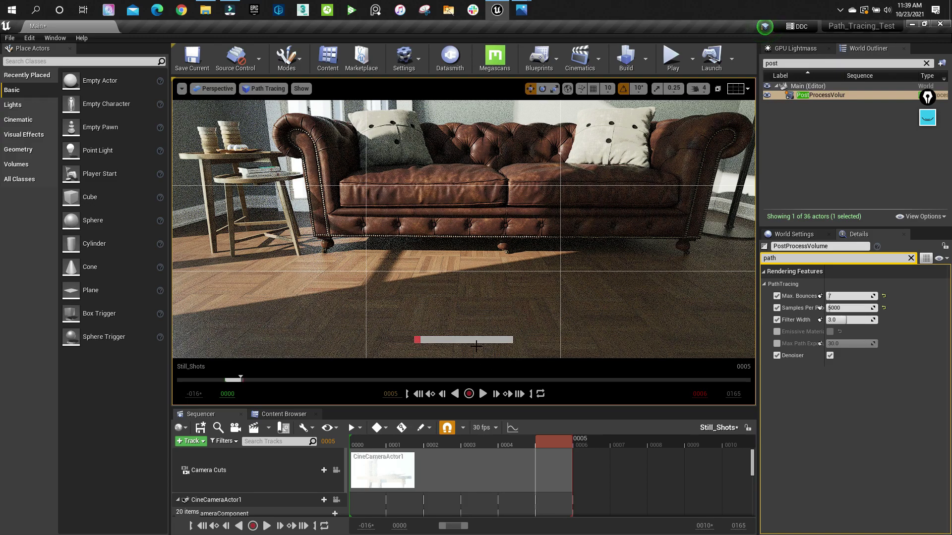
Open the Movie Render Queue for rendering the Still_Shots sequence.
{"action": "mouse_move", "coordinate": [498, 268]}
{"action": "right_mouse_down"}
{"action": "mouse_move", "coordinate": [490, 263]}
{"action": "mouse_move", "coordinate": [506, 248]}
{"action": "mouse_move", "coordinate": [483, 277]}
{"action": "mouse_move", "coordinate": [461, 277]}
{"action": "right_mouse_up"}
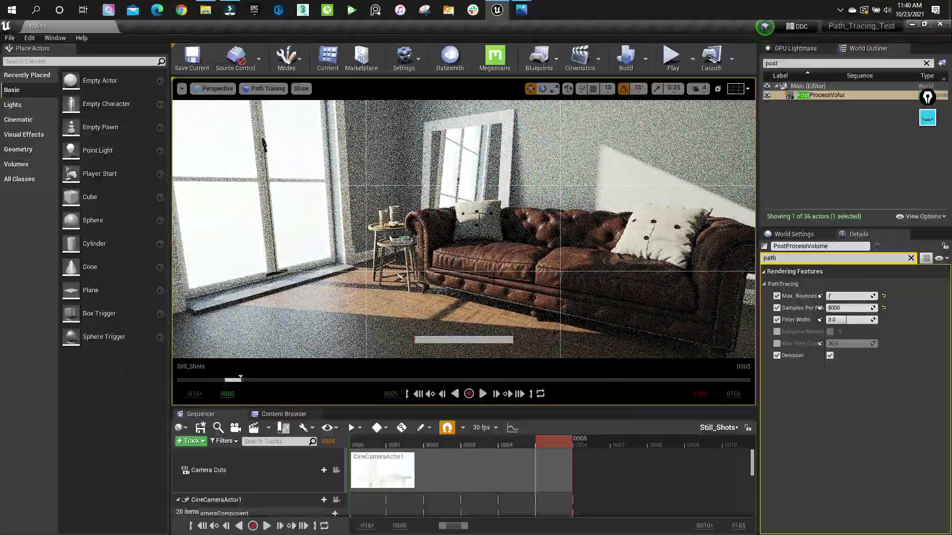
{"action": "mouse_move", "coordinate": [305, 245]}
{"action": "right_mouse_down"}
{"action": "mouse_move", "coordinate": [367, 242]}
{"action": "mouse_move", "coordinate": [357, 241]}
{"action": "right_mouse_up"}
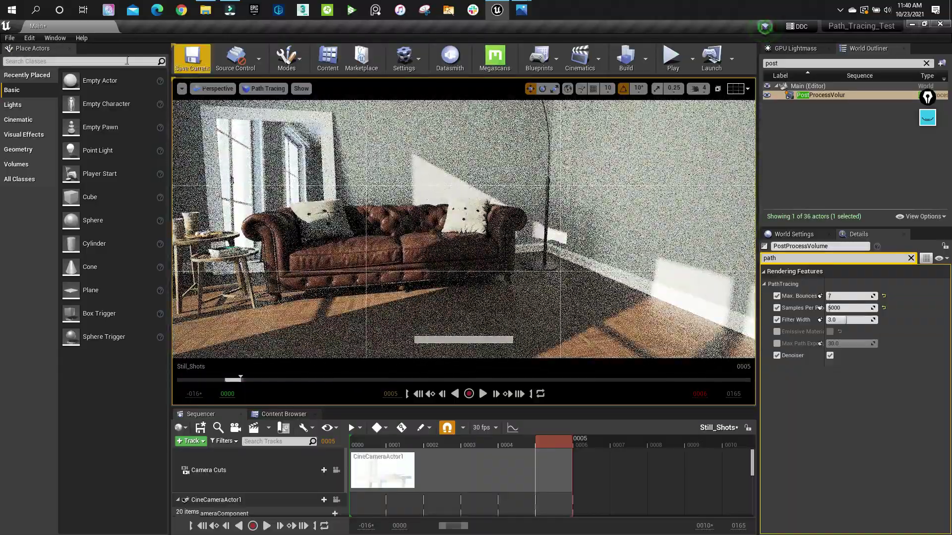
{"action": "left_click", "coordinate": [54, 38]}
{"action": "mouse_move", "coordinate": [55, 57]}
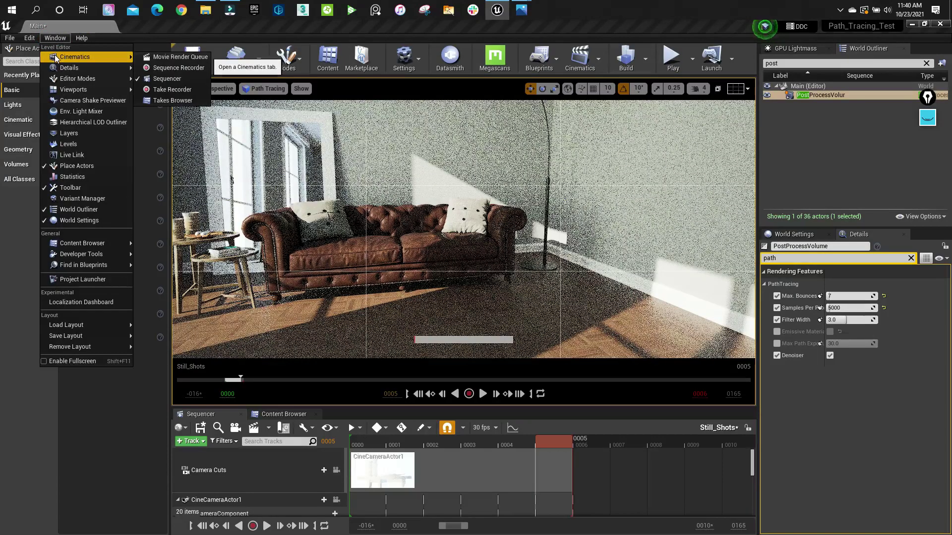
{"action": "left_click", "coordinate": [196, 57]}
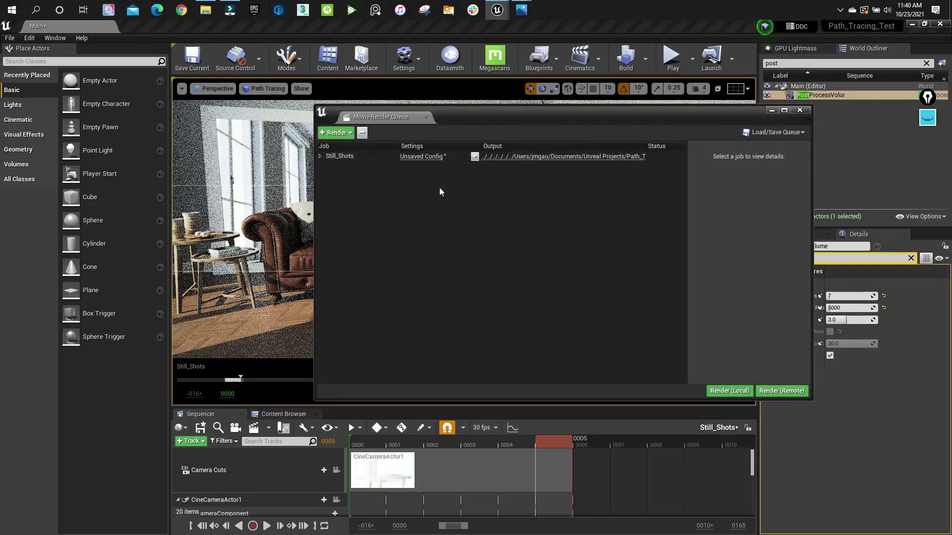
Remove the existing Still_Shots job from the render queue and add the Still_Shots level sequence as a new job.
{"action": "left_click", "coordinate": [339, 155]}
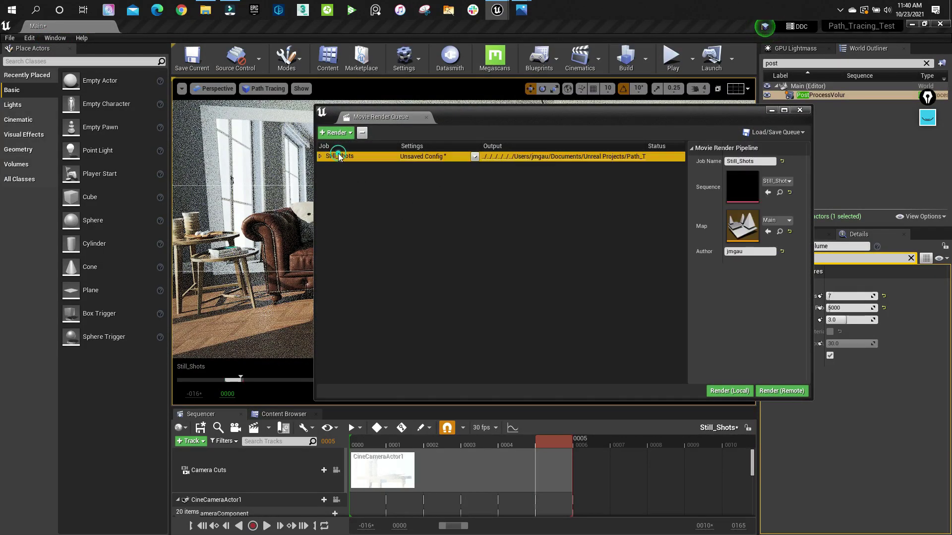
{"action": "left_click", "coordinate": [362, 133]}
{"action": "left_click_drag", "start_coordinate": [447, 117], "coordinate": [442, 109]}
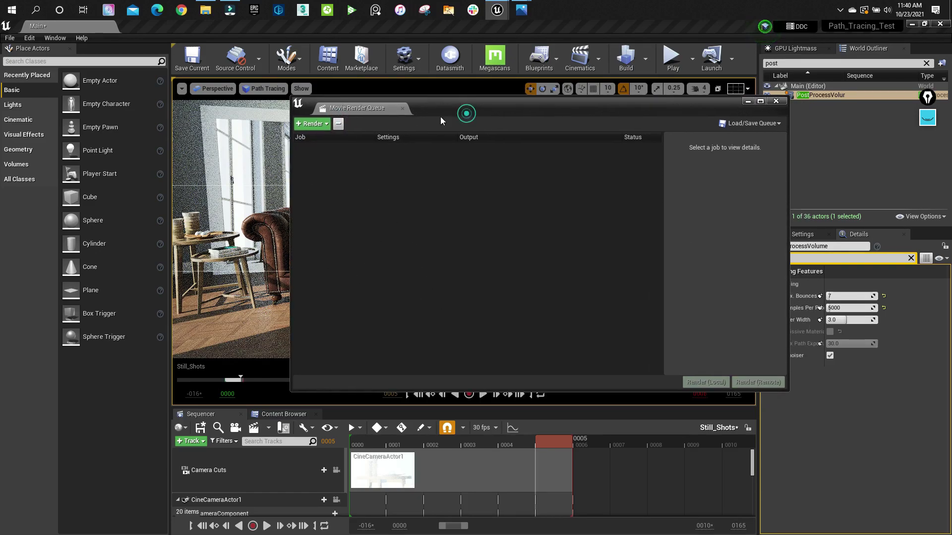
{"action": "left_click", "coordinate": [314, 127]}
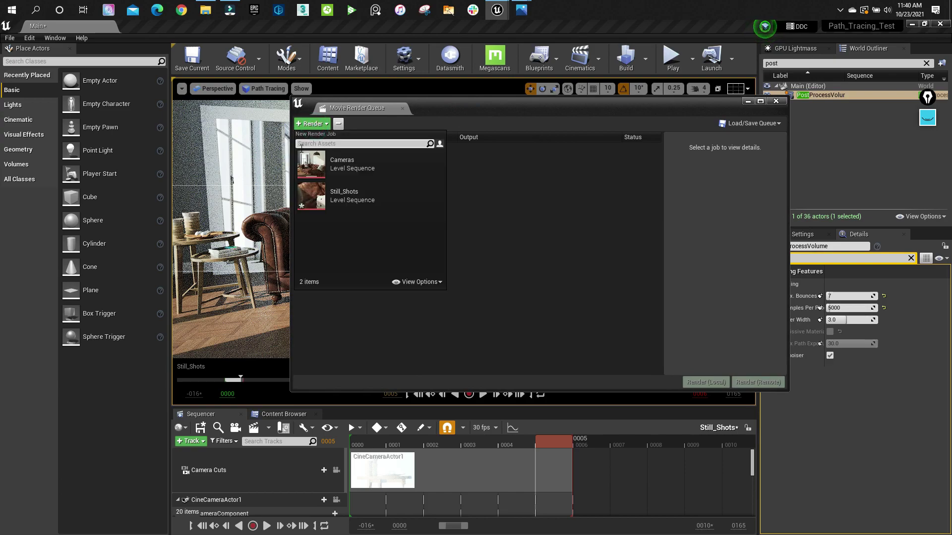
{"action": "left_click", "coordinate": [310, 208]}
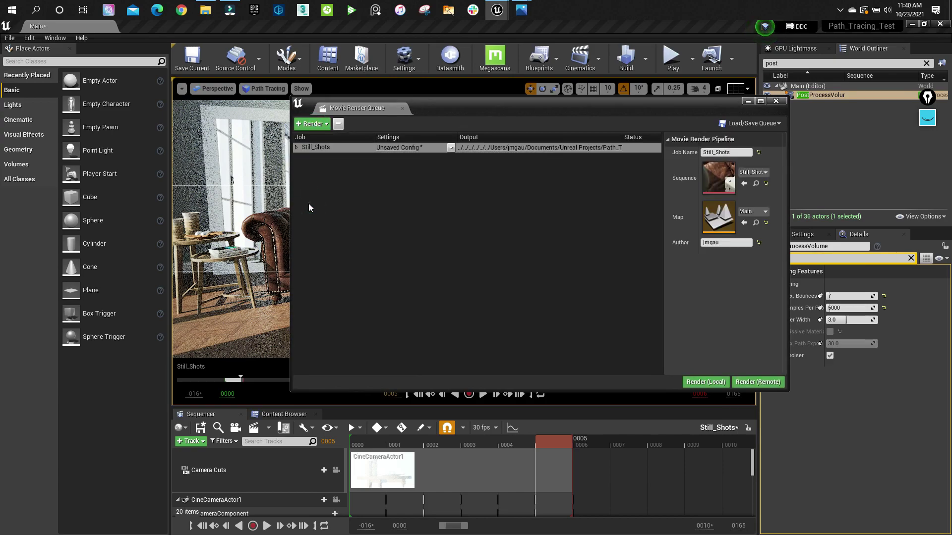
Replace Deferred Rendering with Path Tracer in the Still_Shots job's render configuration.
{"action": "left_click", "coordinate": [408, 147]}
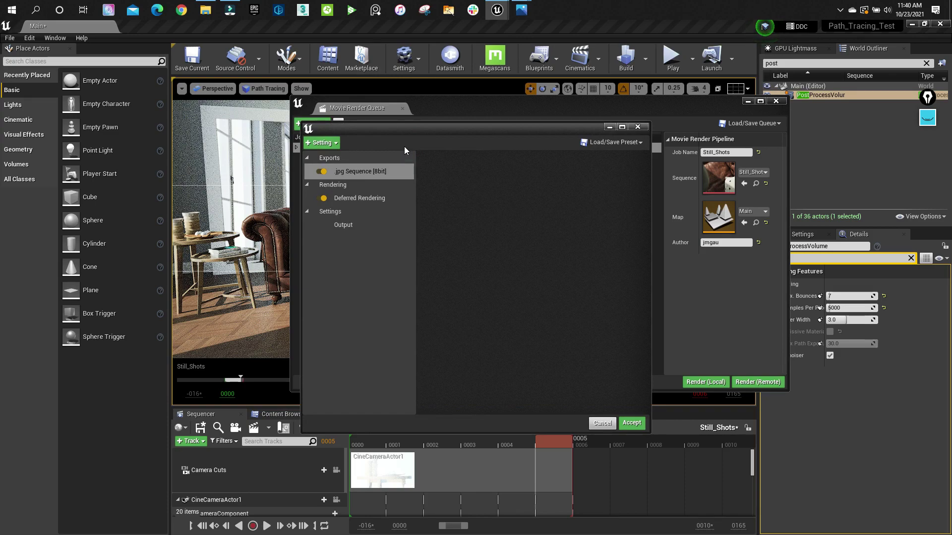
{"action": "left_click", "coordinate": [356, 198]}
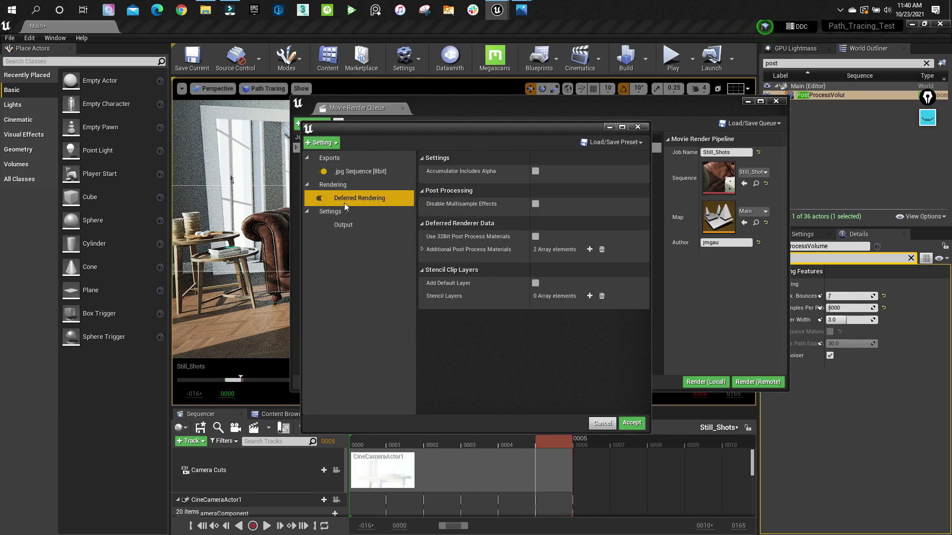
{"action": "key", "text": "Delete"}
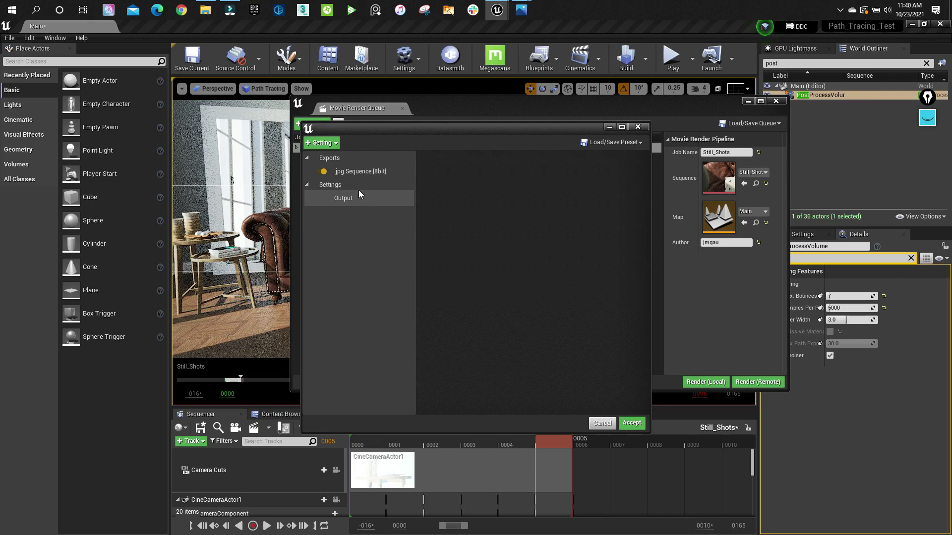
{"action": "left_click", "coordinate": [327, 148]}
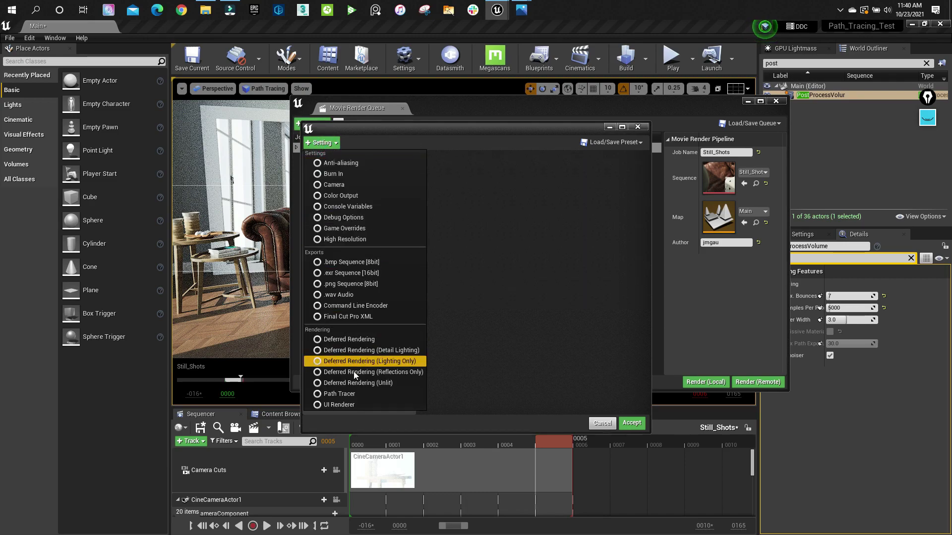
{"action": "left_click", "coordinate": [361, 394]}
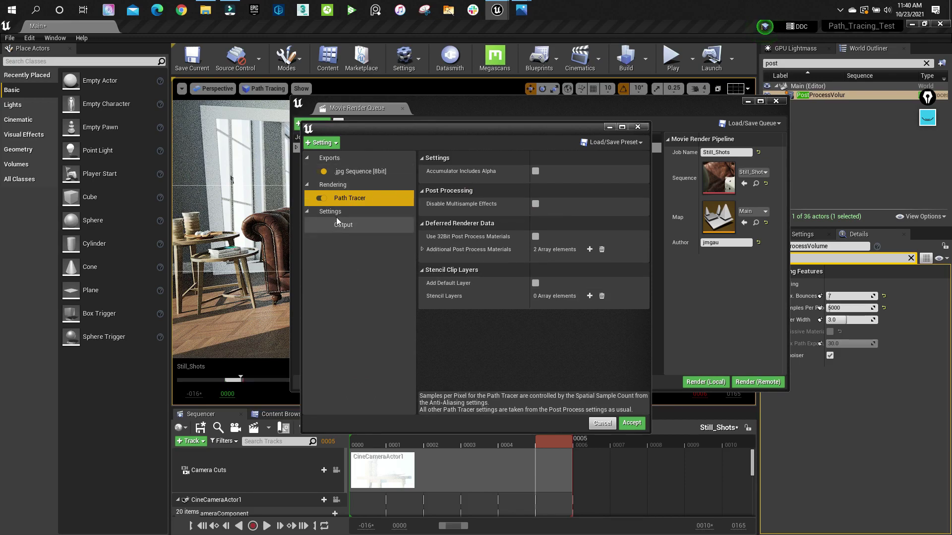
Add the Anti-aliasing setting to the render configuration and shift the configuration window slightly aside.
{"action": "left_click", "coordinate": [323, 143]}
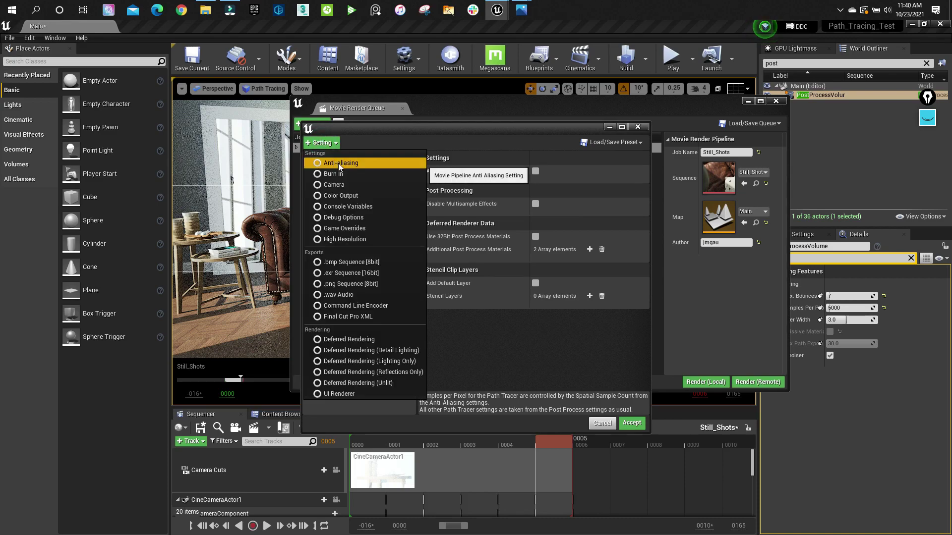
{"action": "left_click", "coordinate": [338, 163]}
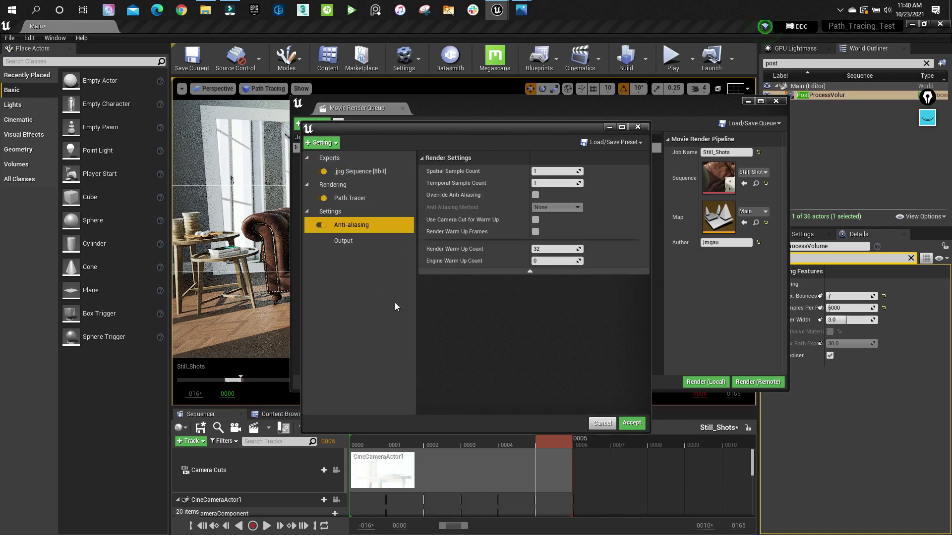
{"action": "left_click_drag", "start_coordinate": [531, 127], "coordinate": [504, 124]}
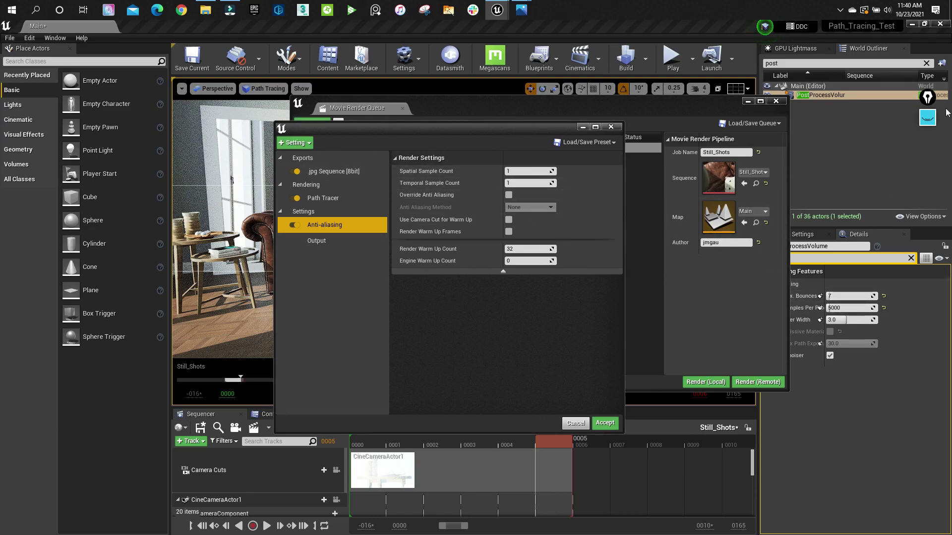
Box Samples Per Pixel in yellow, draw an arrow to a box around the spatial and temporal sample counts, and hide the annotations.
{"action": "left_click", "coordinate": [927, 118]}
{"action": "left_click", "coordinate": [927, 148]}
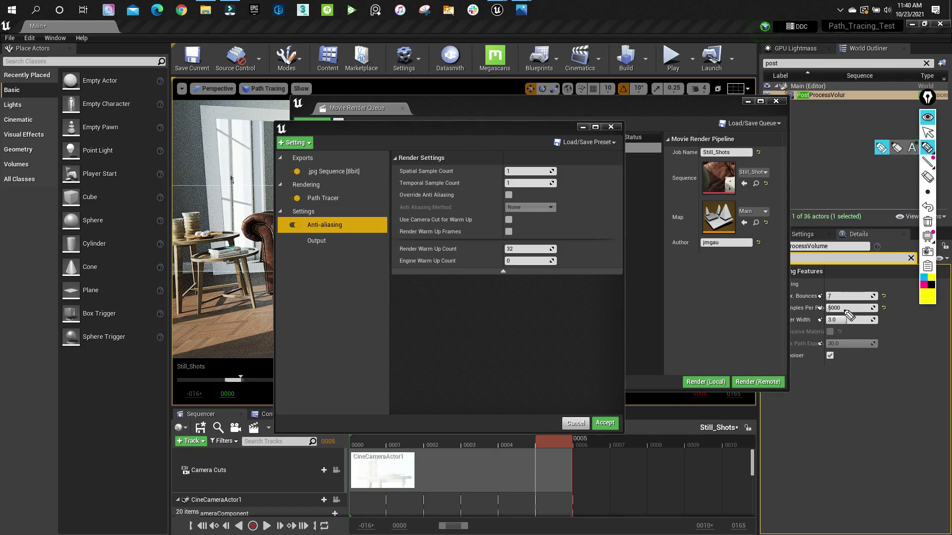
{"action": "left_click_drag", "start_coordinate": [818, 314], "coordinate": [891, 316]}
{"action": "left_click_drag", "start_coordinate": [823, 305], "coordinate": [906, 308]}
{"action": "mouse_move", "coordinate": [823, 314]}
{"action": "left_mouse_down"}
{"action": "mouse_move", "coordinate": [721, 244]}
{"action": "mouse_move", "coordinate": [594, 184]}
{"action": "left_mouse_up"}
{"action": "mouse_move", "coordinate": [552, 158]}
{"action": "left_mouse_down"}
{"action": "mouse_move", "coordinate": [478, 154]}
{"action": "mouse_move", "coordinate": [588, 204]}
{"action": "left_mouse_up"}
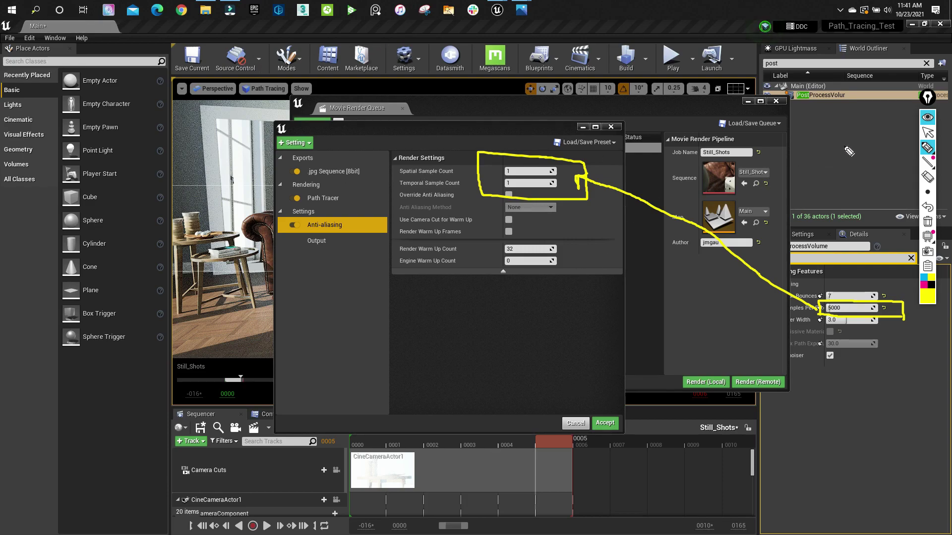
{"action": "left_click", "coordinate": [927, 119]}
Bring up Calculator briefly, and set Spatial Sample Count to 1000 and Temporal Sample Count to 5 with Override Anti Aliasing enabled and method None.
{"action": "left_click", "coordinate": [35, 9]}
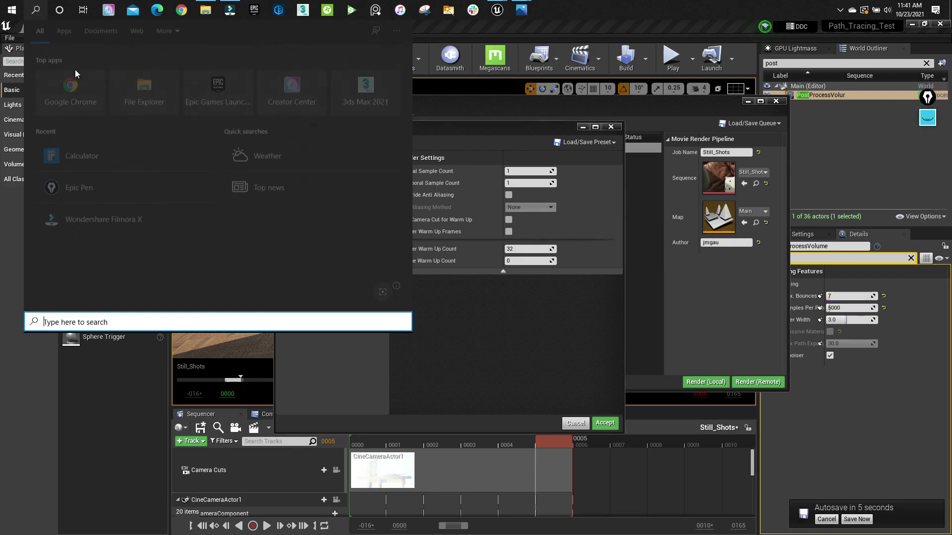
{"action": "left_click", "coordinate": [104, 156]}
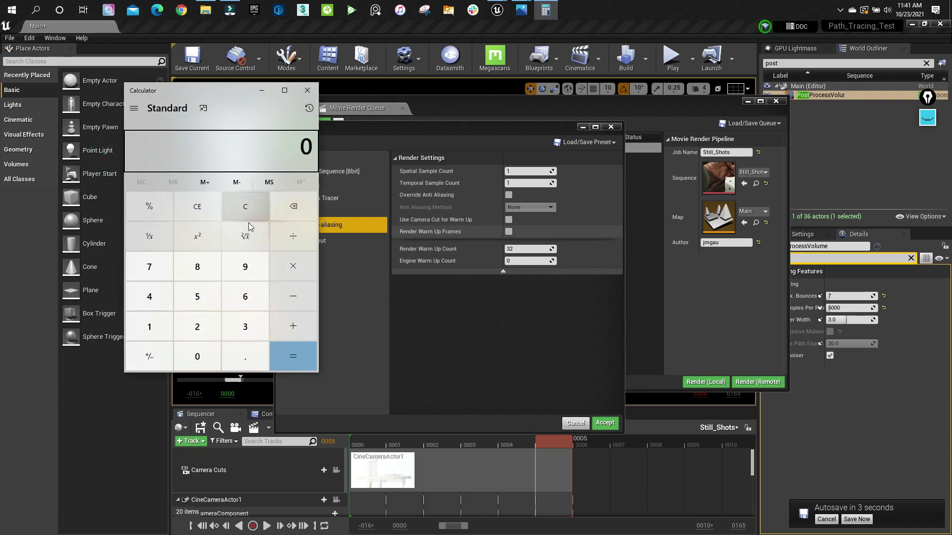
{"action": "left_click", "coordinate": [519, 174]}
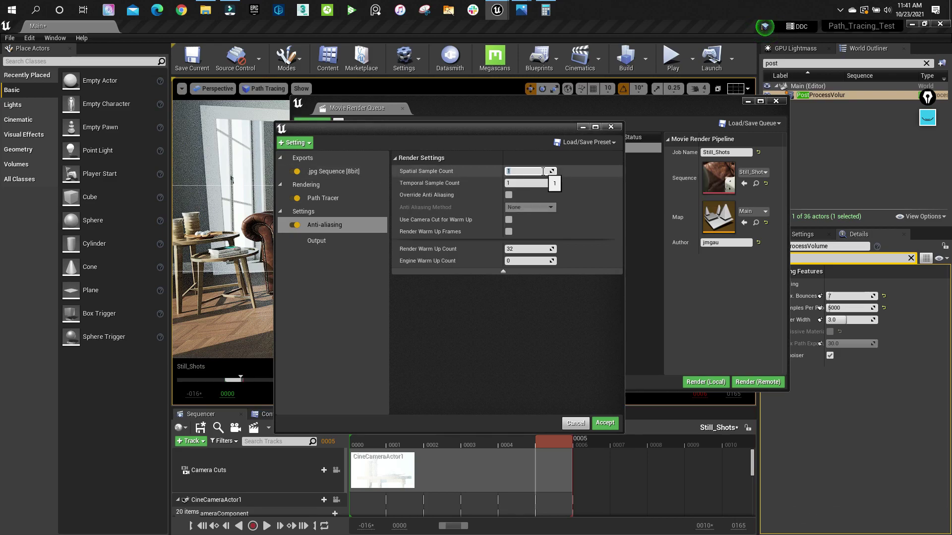
{"action": "left_click", "coordinate": [519, 184]}
{"action": "key", "text": "Return"}
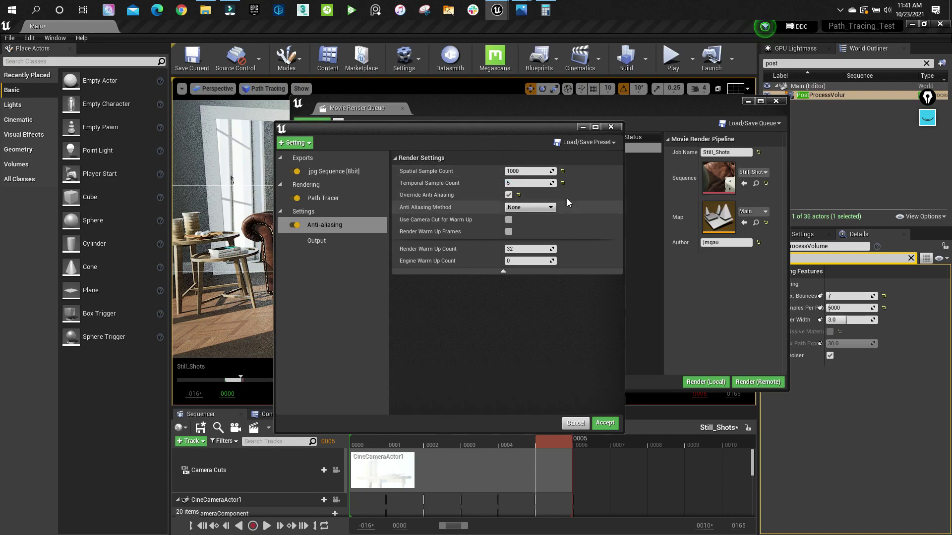
Switch to Calculator and divide 5000 by 10 to work out the spatial sample count.
{"action": "left_click", "coordinate": [35, 9]}
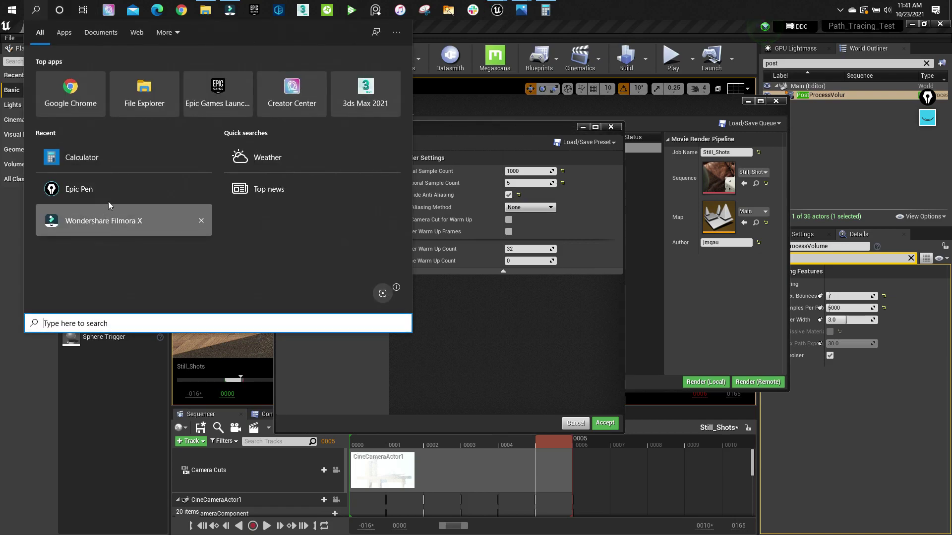
{"action": "left_click", "coordinate": [80, 158]}
{"action": "type", "text": "5000/"}
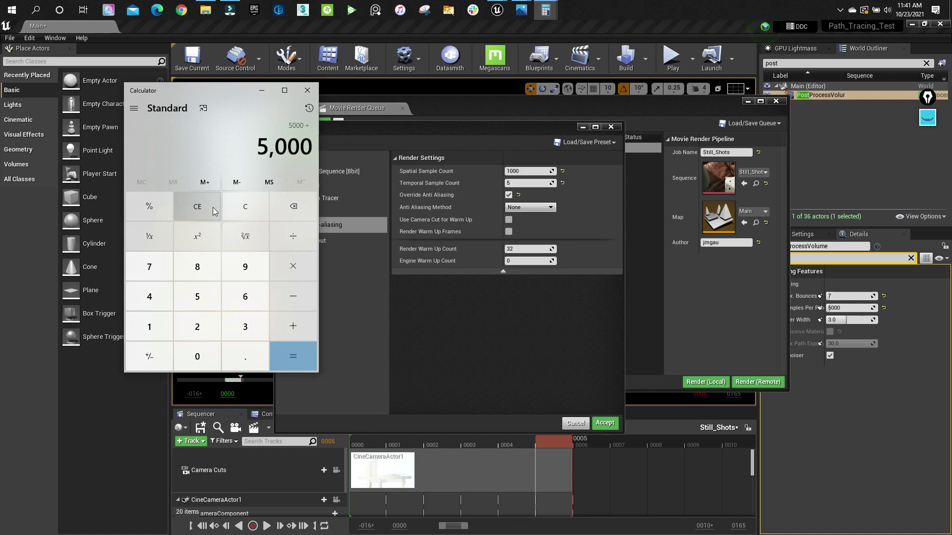
{"action": "mouse_move", "coordinate": [430, 195]}
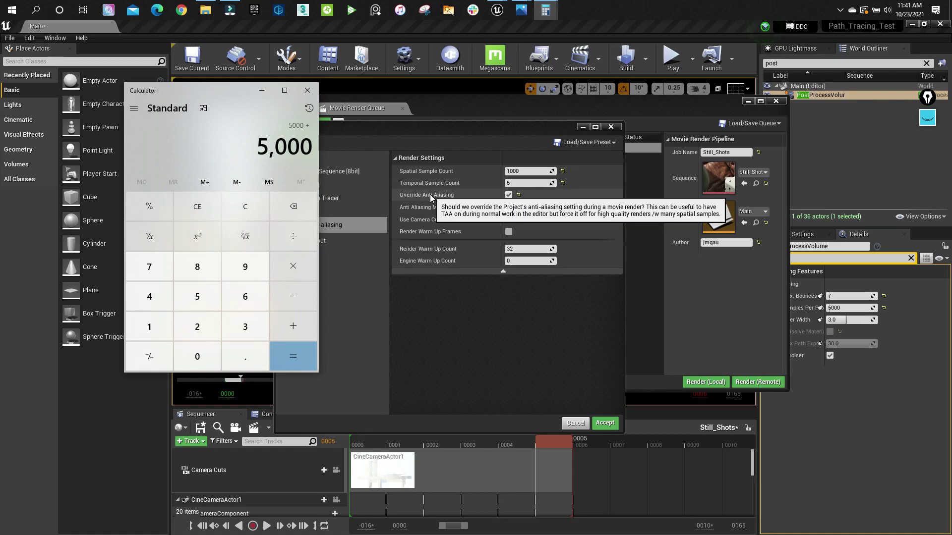
{"action": "type", "text": "10"}
{"action": "key", "text": "Return"}
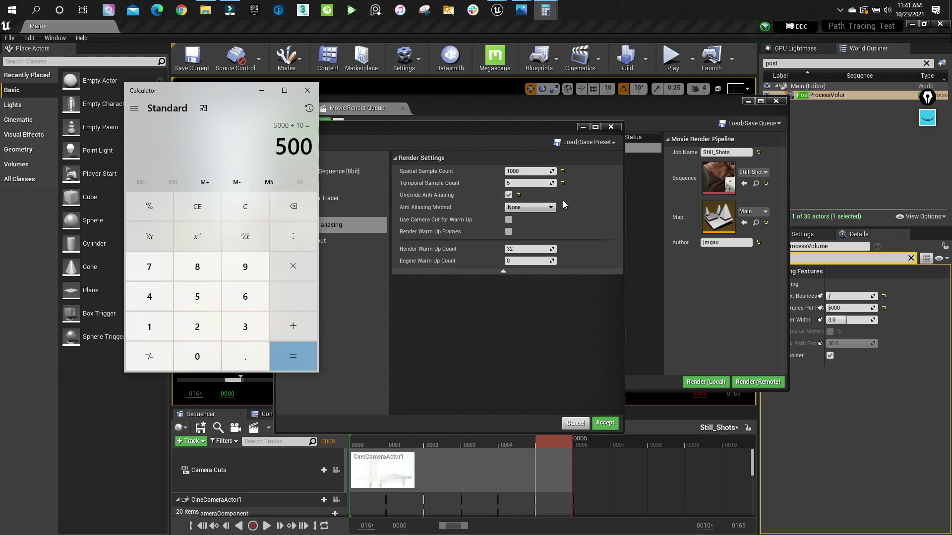
Set the Anti-aliasing Spatial Sample Count to 500 and Temporal Sample Count to 10.
{"action": "left_click", "coordinate": [564, 200]}
{"action": "left_click", "coordinate": [532, 171]}
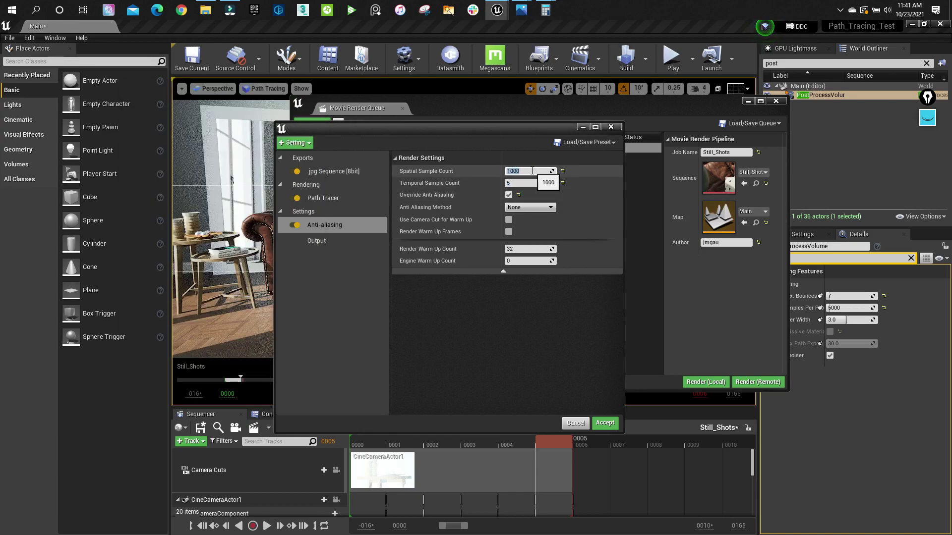
{"action": "type", "text": "500"}
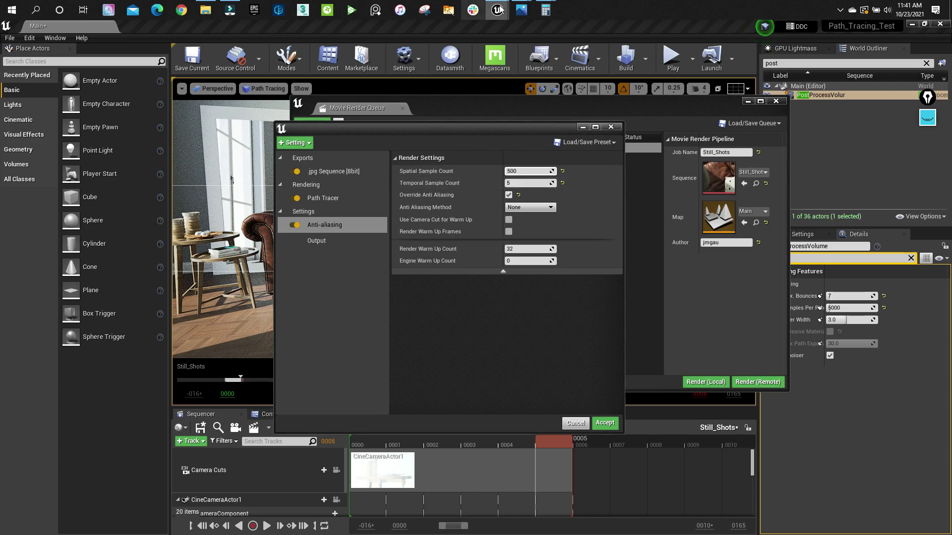
{"action": "mouse_move", "coordinate": [549, 10]}
{"action": "left_click", "coordinate": [563, 49]}
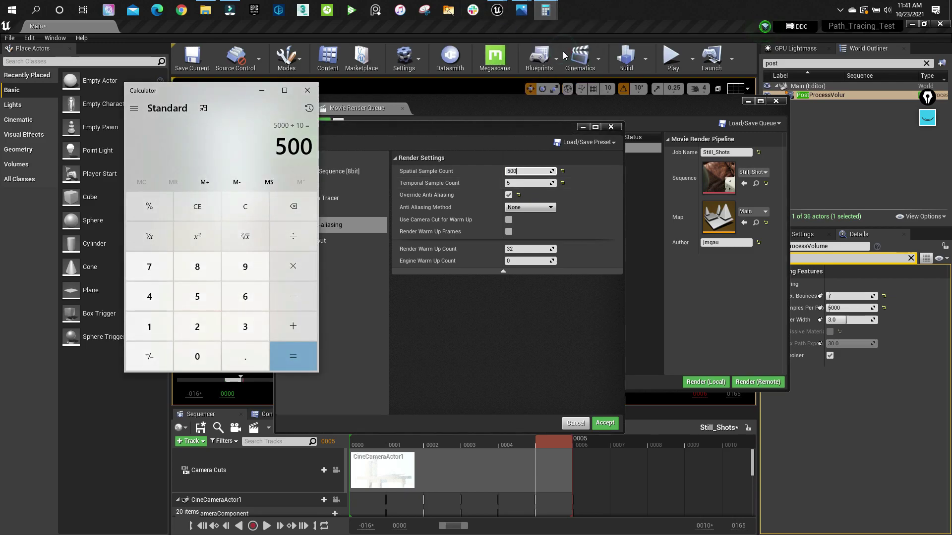
{"action": "left_click", "coordinate": [531, 184]}
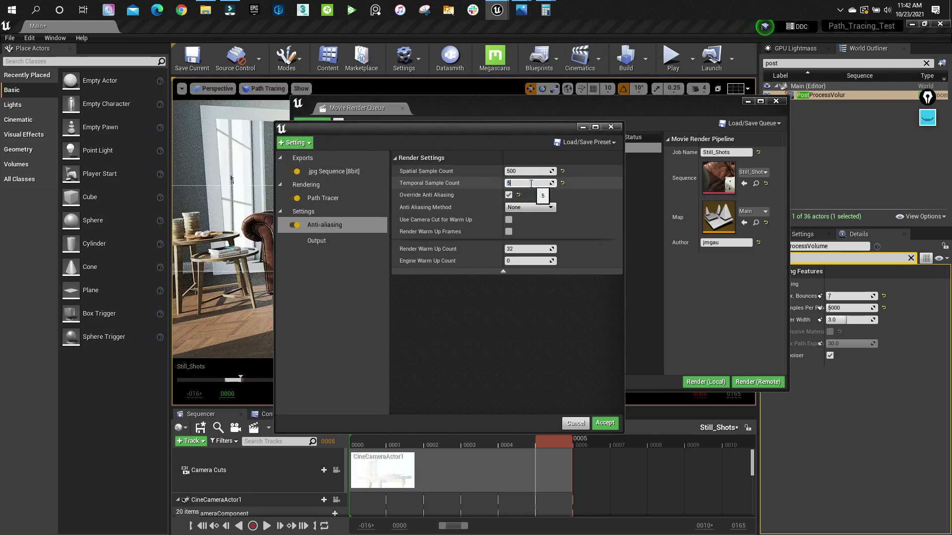
{"action": "type", "text": "10"}
{"action": "key", "text": "Return"}
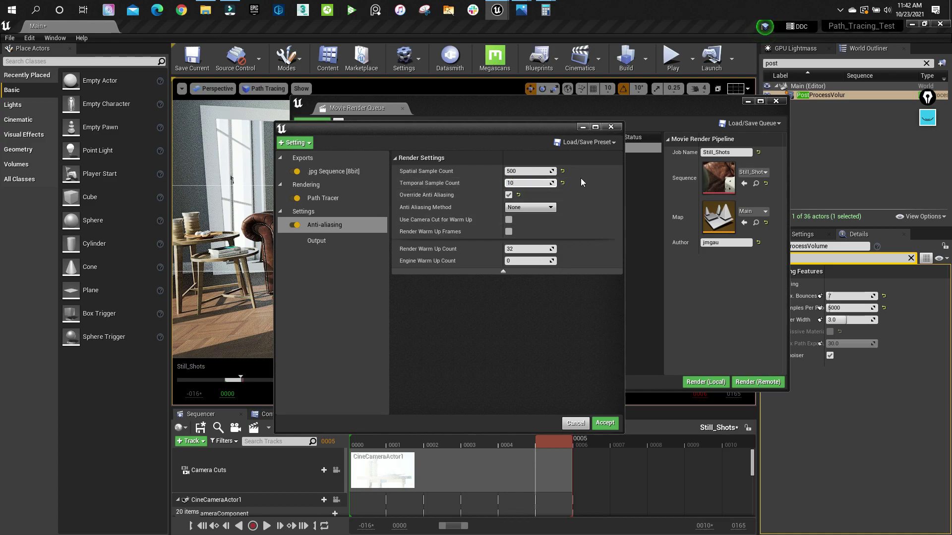
Hide the yellow sample-count annotations, and accept the render configuration after checking its Output settings.
{"action": "left_click", "coordinate": [935, 120]}
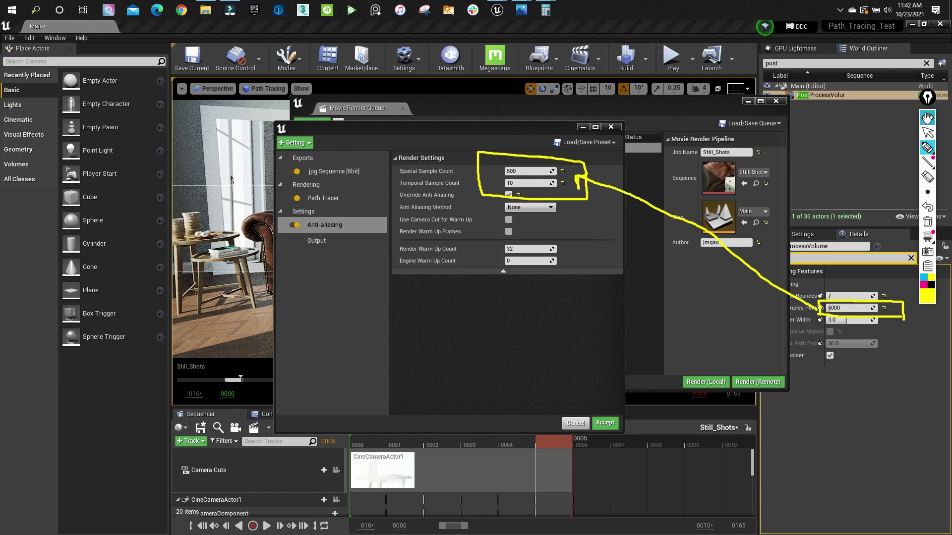
{"action": "left_click", "coordinate": [927, 117]}
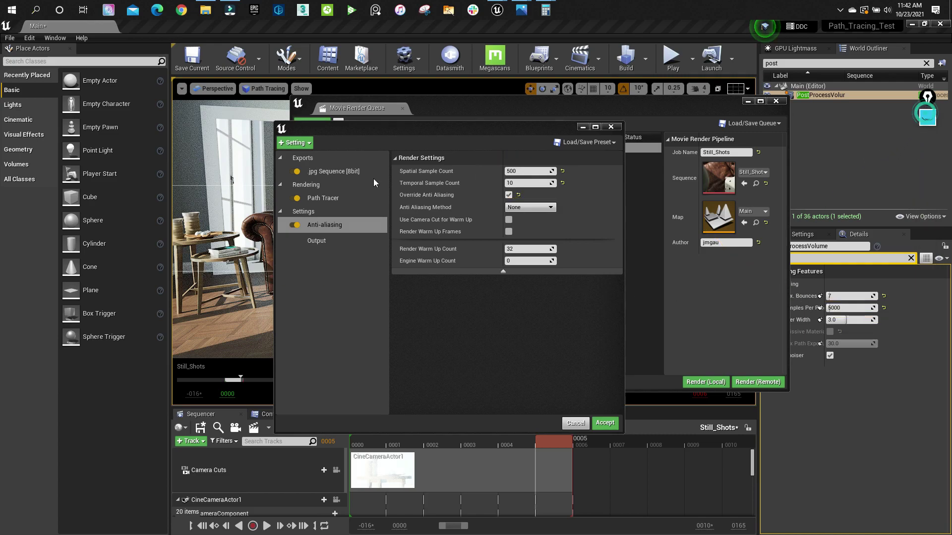
{"action": "left_click", "coordinate": [321, 240]}
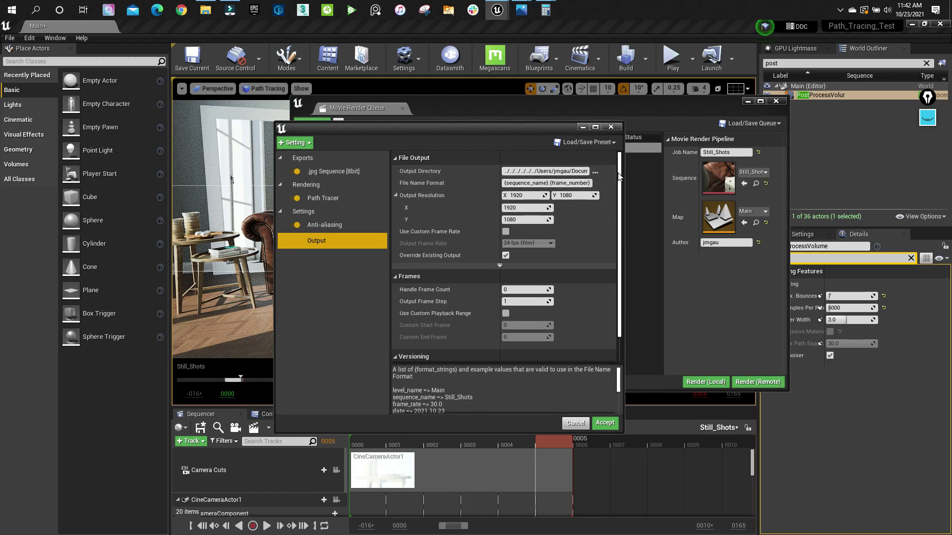
{"action": "left_click", "coordinate": [613, 424]}
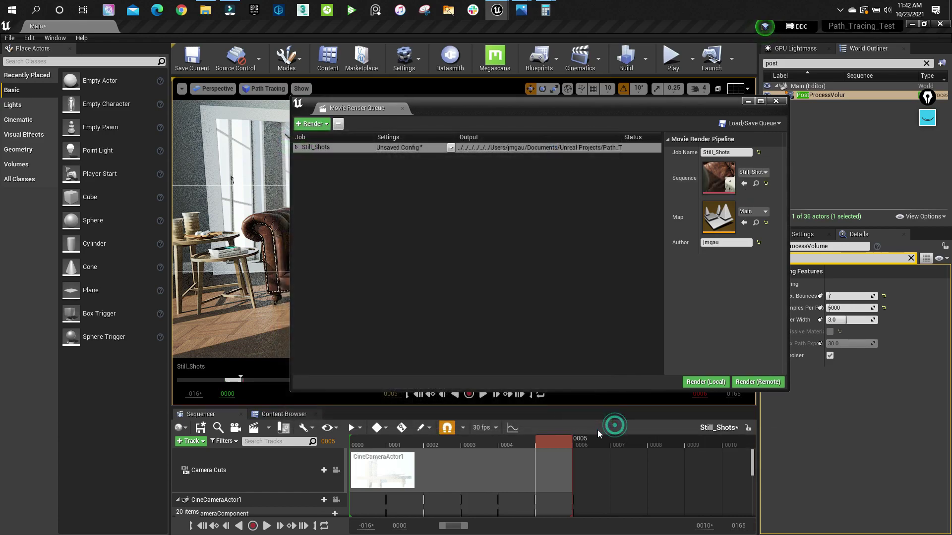
Switch to File Explorer, open Path_Tracing_Screen_Shot from the Path_Tracing folder to examine the render progress figures, and close that image.
{"action": "left_click", "coordinate": [205, 9]}
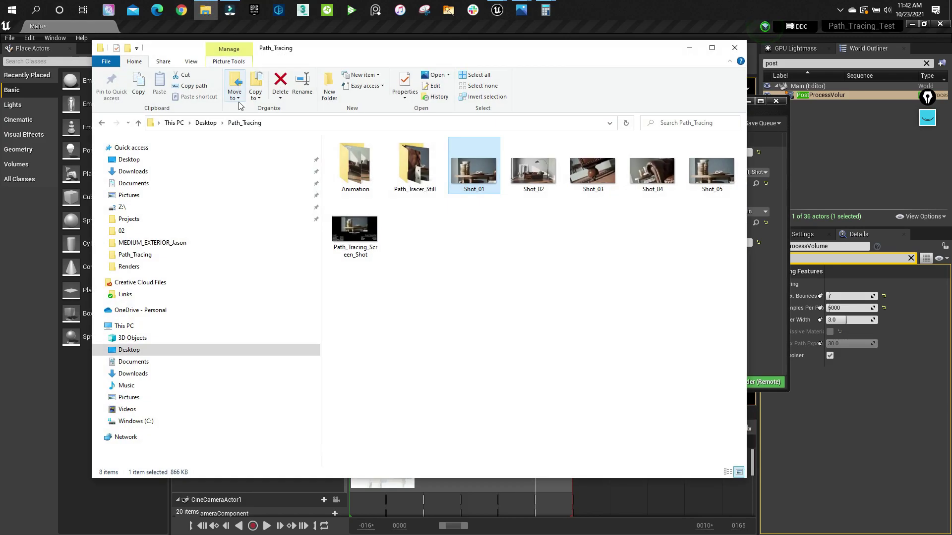
{"action": "left_click", "coordinate": [342, 254]}
{"action": "double_click", "coordinate": [356, 235]}
{"action": "left_click", "coordinate": [525, 10]}
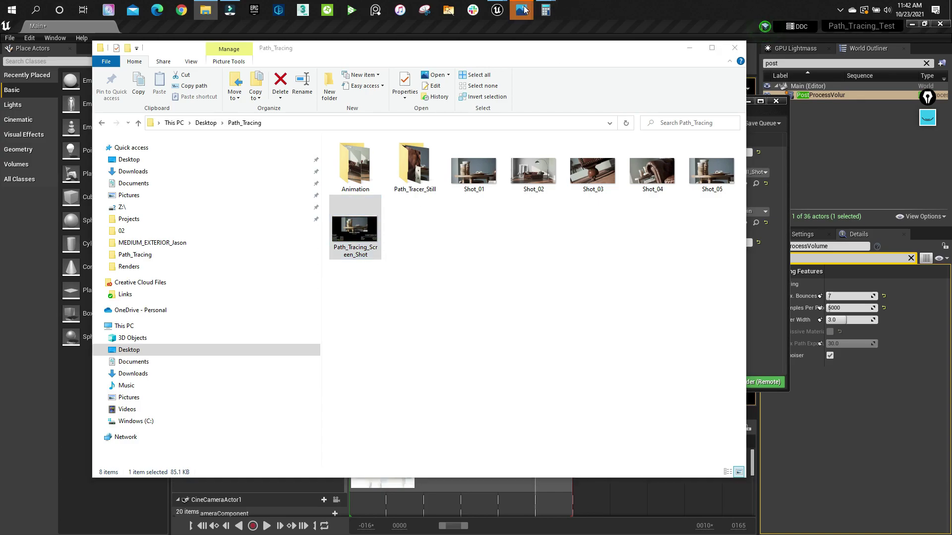
{"action": "left_click", "coordinate": [643, 61]}
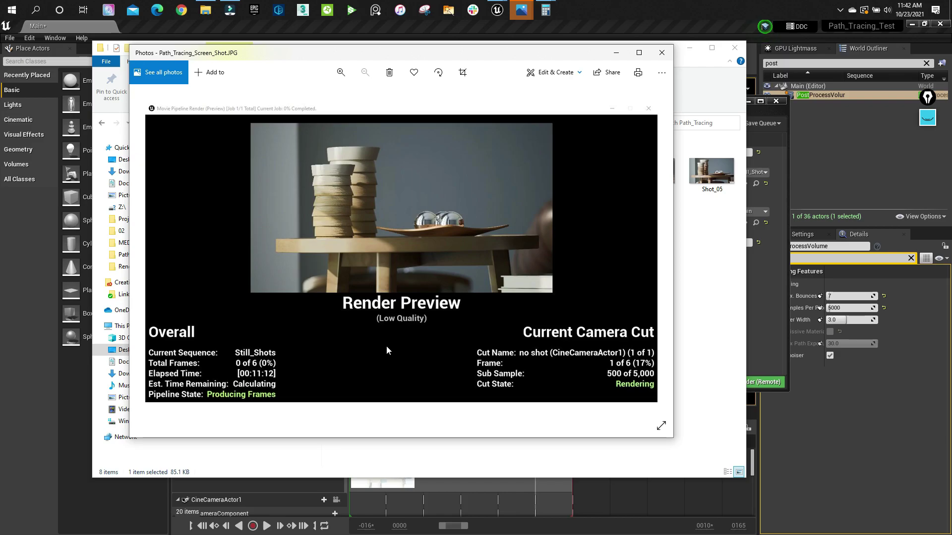
{"action": "left_click", "coordinate": [661, 52]}
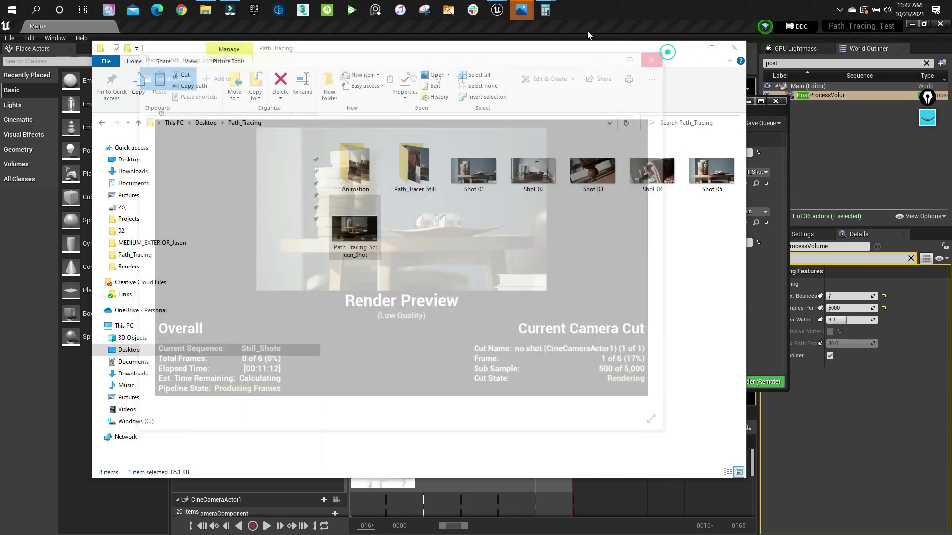
Bring up the Shot_01 image in Photos and browse back and forth through the rendered shots, ending on Shot_04.
{"action": "mouse_move", "coordinate": [521, 9]}
{"action": "left_click", "coordinate": [635, 29]}
{"action": "left_click", "coordinate": [593, 29]}
{"action": "left_click", "coordinate": [545, 56]}
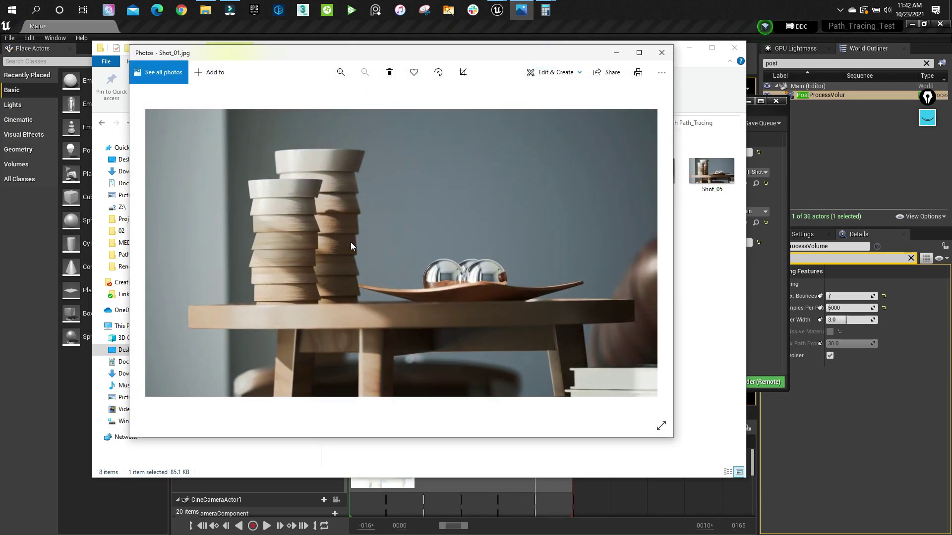
{"action": "key", "text": "Right"}
{"action": "key", "text": "Right"}
{"action": "key", "text": "Right"}
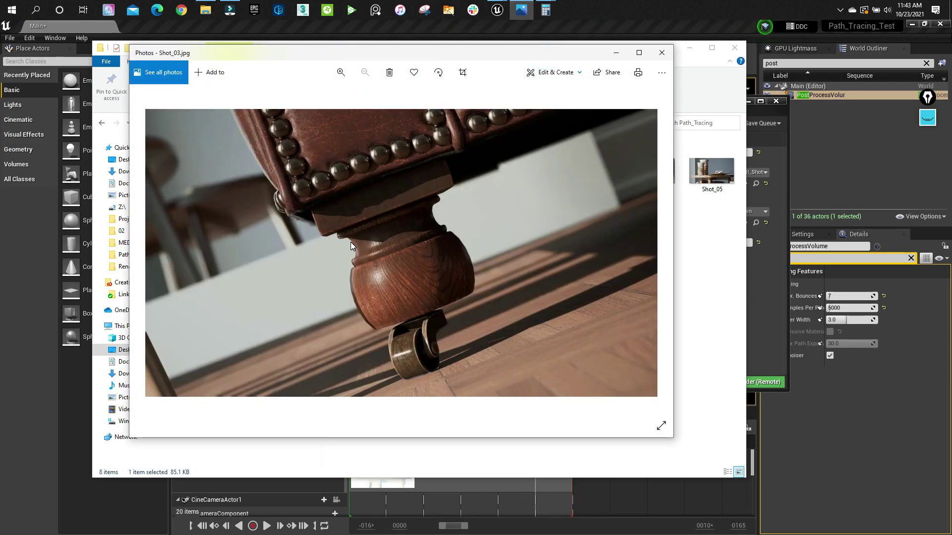
{"action": "key", "text": "Right"}
{"action": "key", "text": "Left"}
{"action": "key", "text": "Left"}
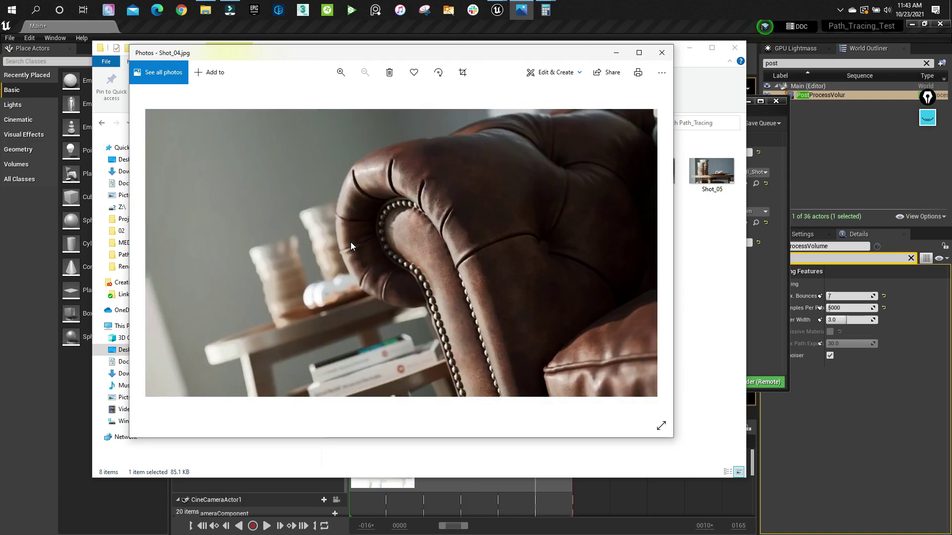
{"action": "key", "text": "Left"}
{"action": "key", "text": "Left"}
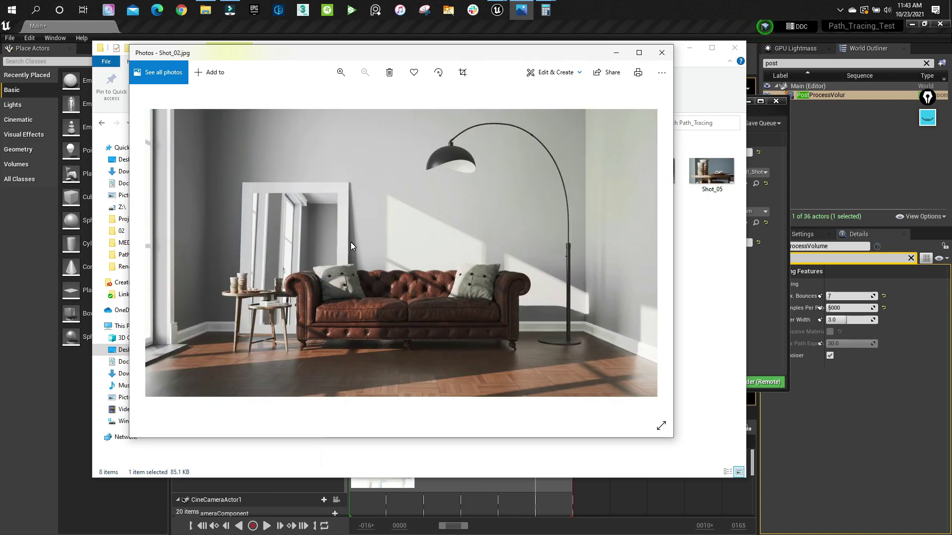
{"action": "key", "text": "Left"}
{"action": "key", "text": "Left"}
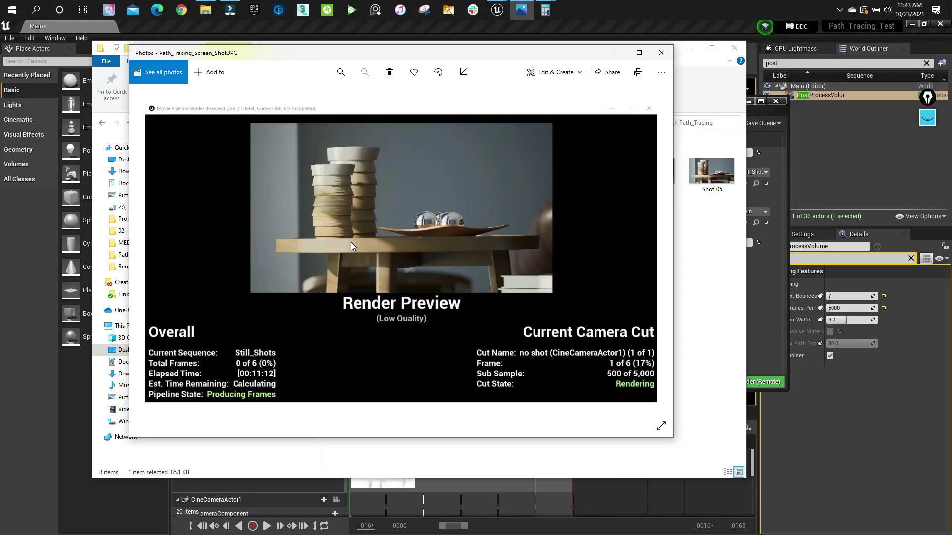
{"action": "key", "text": "Right"}
{"action": "key", "text": "Right"}
{"action": "key", "text": "Right"}
{"action": "key", "text": "Right"}
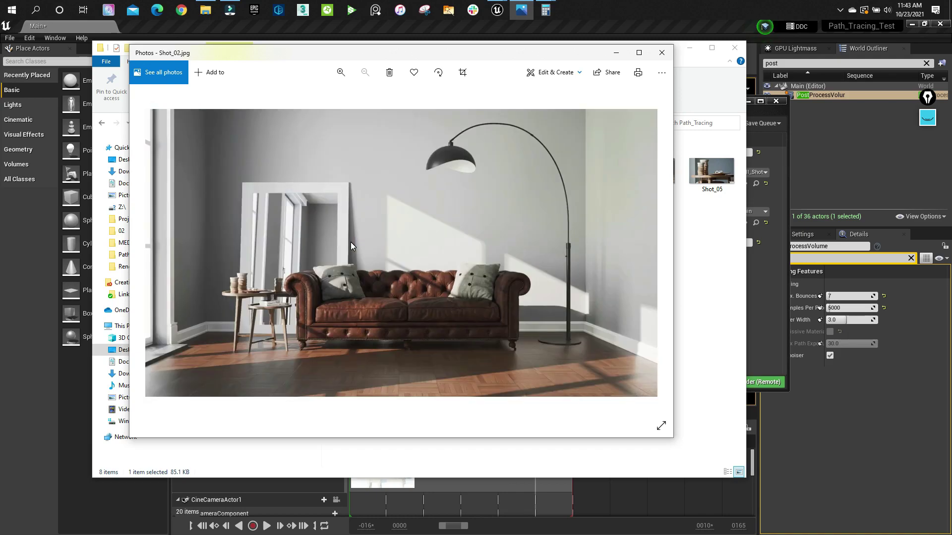
{"action": "key", "text": "Left"}
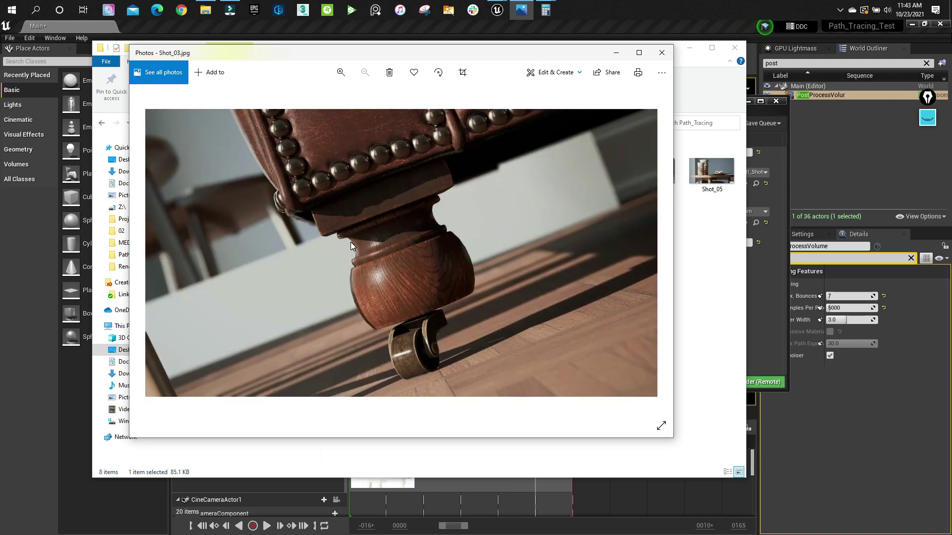
{"action": "key", "text": "Right"}
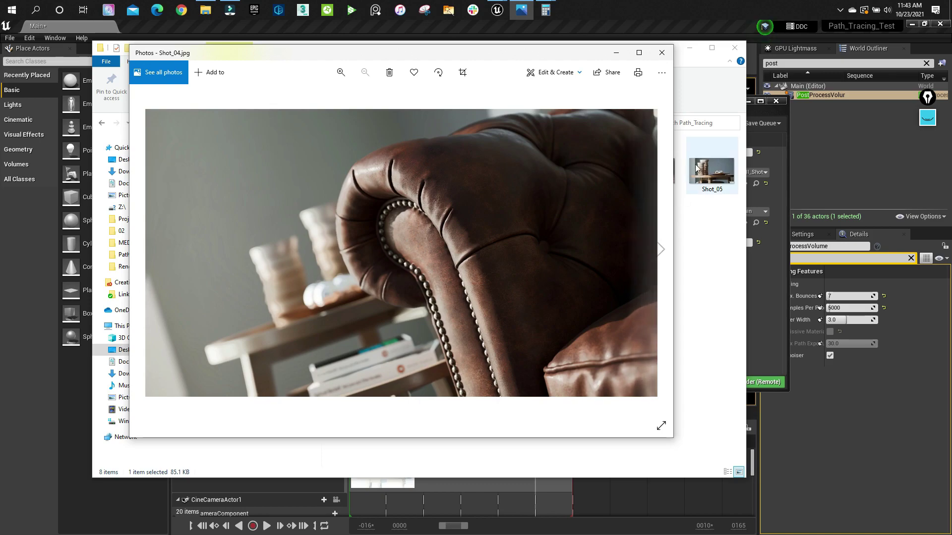
Show the Epen Pen annotations over the image and erase the old yellow boxes and connecting arrow.
{"action": "left_click_drag", "start_coordinate": [577, 178], "coordinate": [818, 308]}
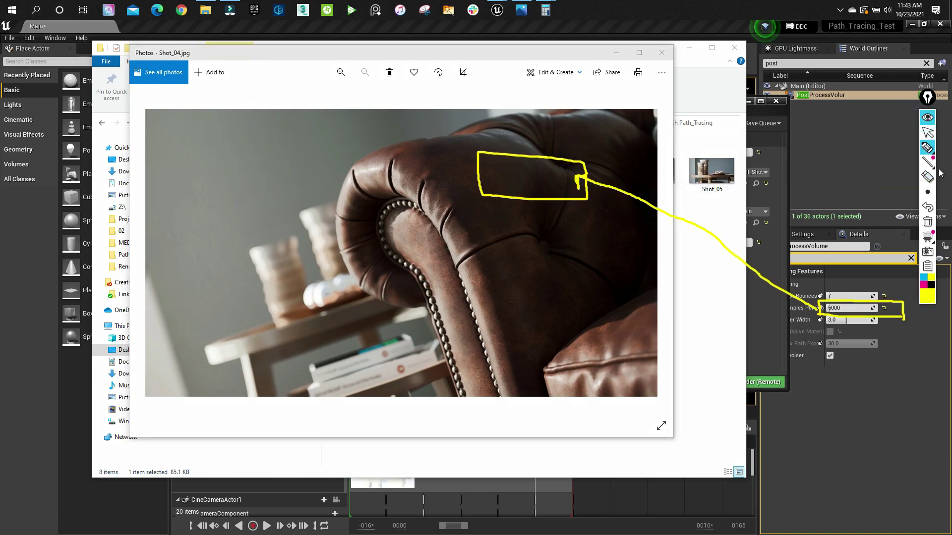
{"action": "left_click", "coordinate": [927, 176]}
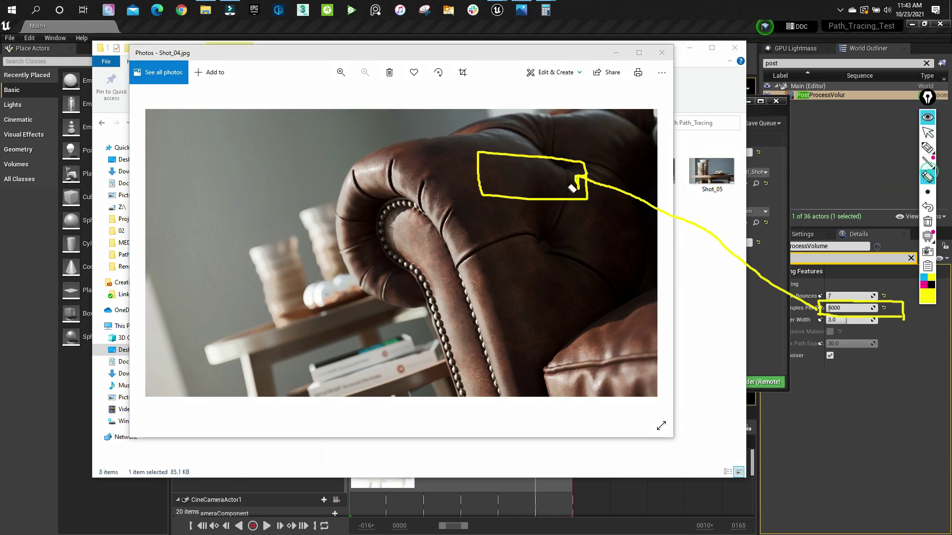
{"action": "left_click", "coordinate": [597, 185]}
{"action": "left_click", "coordinate": [855, 308]}
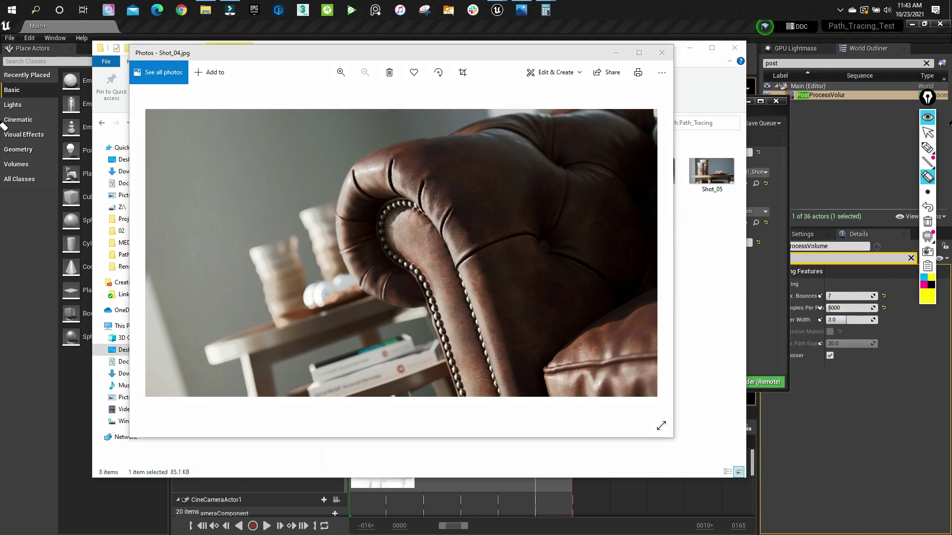
Circle the blurred cup stack and the white object beside it on the Shot_04 table in yellow.
{"action": "left_click", "coordinate": [927, 147]}
{"action": "mouse_move", "coordinate": [308, 269]}
{"action": "left_mouse_down"}
{"action": "mouse_move", "coordinate": [350, 313]}
{"action": "mouse_move", "coordinate": [330, 265]}
{"action": "left_mouse_up"}
{"action": "mouse_move", "coordinate": [263, 236]}
{"action": "left_mouse_down"}
{"action": "mouse_move", "coordinate": [257, 321]}
{"action": "mouse_move", "coordinate": [266, 242]}
{"action": "left_mouse_up"}
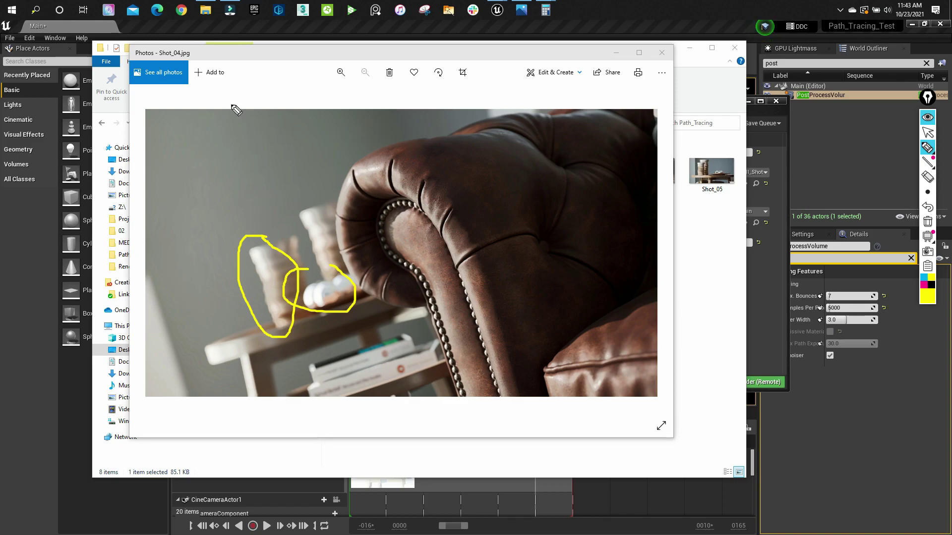
Erase both yellow circles from Shot_04 and hide the annotation tools.
{"action": "left_click", "coordinate": [927, 176]}
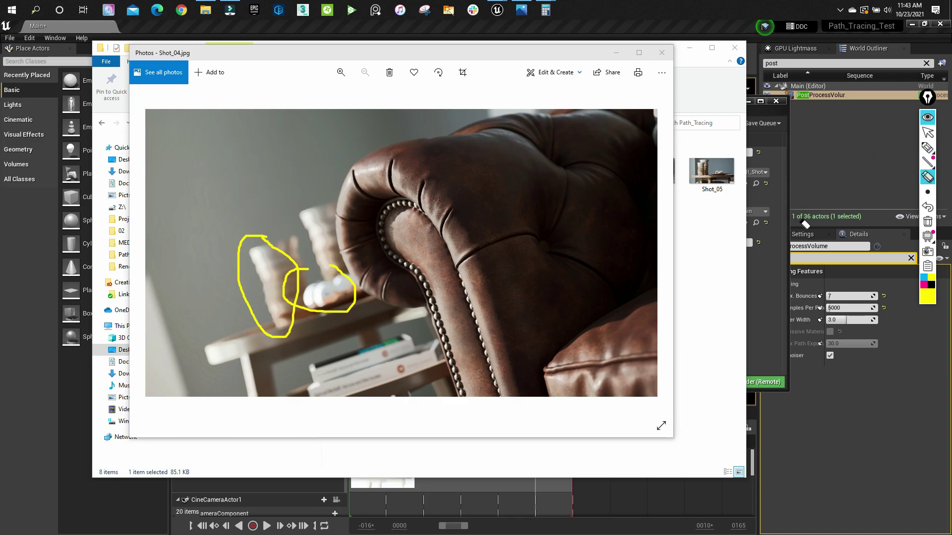
{"action": "left_click_drag", "start_coordinate": [289, 295], "coordinate": [314, 293]}
{"action": "left_click", "coordinate": [927, 176]}
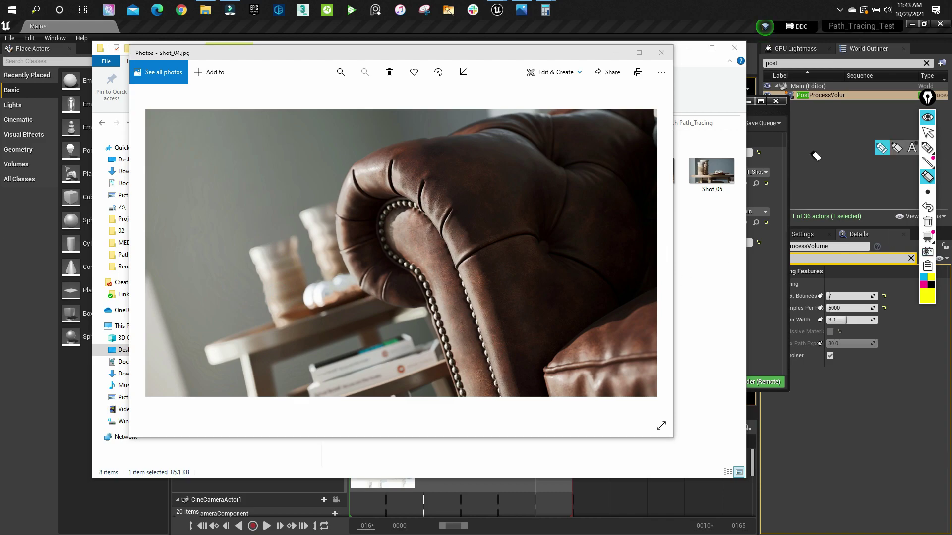
{"action": "left_click", "coordinate": [927, 147]}
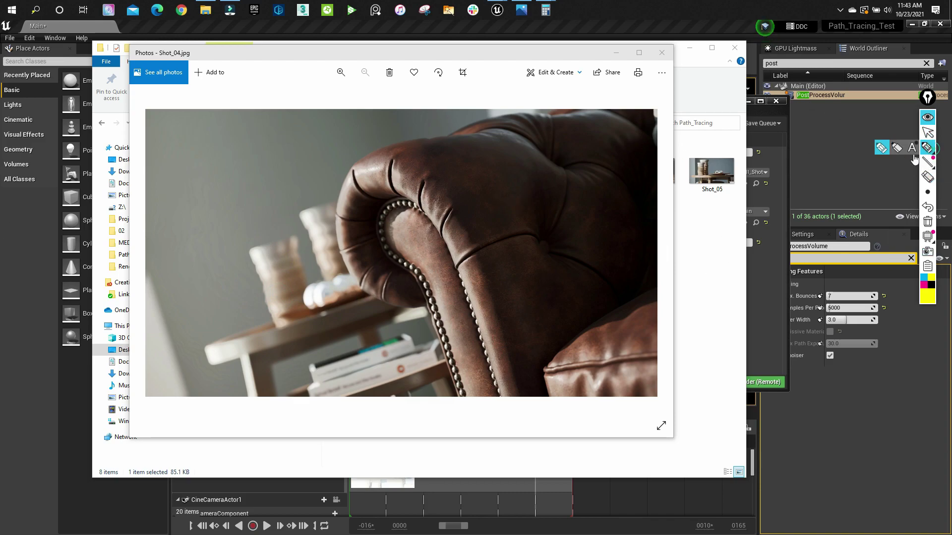
{"action": "left_click", "coordinate": [927, 117]}
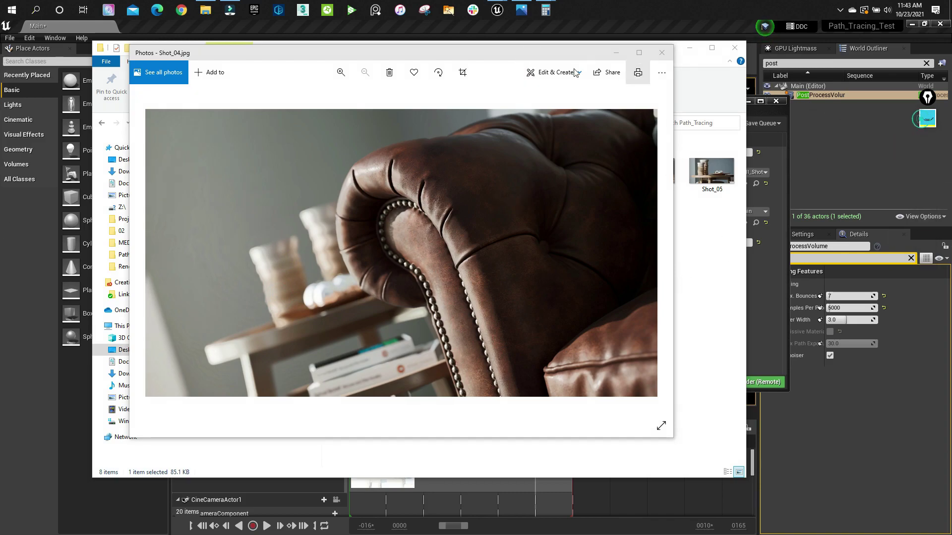
Return to the Photos window, view Shot_05, and go back to Shot_03.
{"action": "left_click", "coordinate": [496, 51]}
{"action": "key", "text": "Right"}
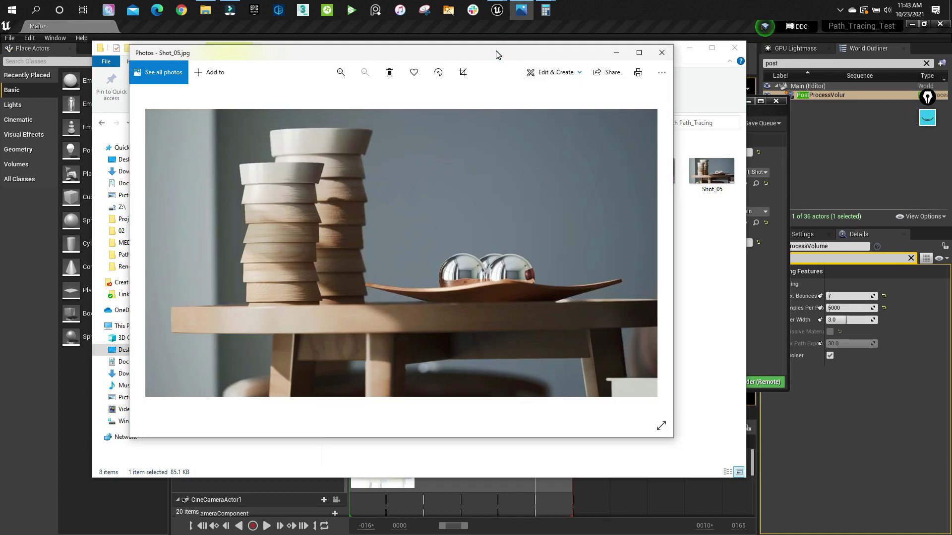
{"action": "key", "text": "Left"}
{"action": "key", "text": "Left"}
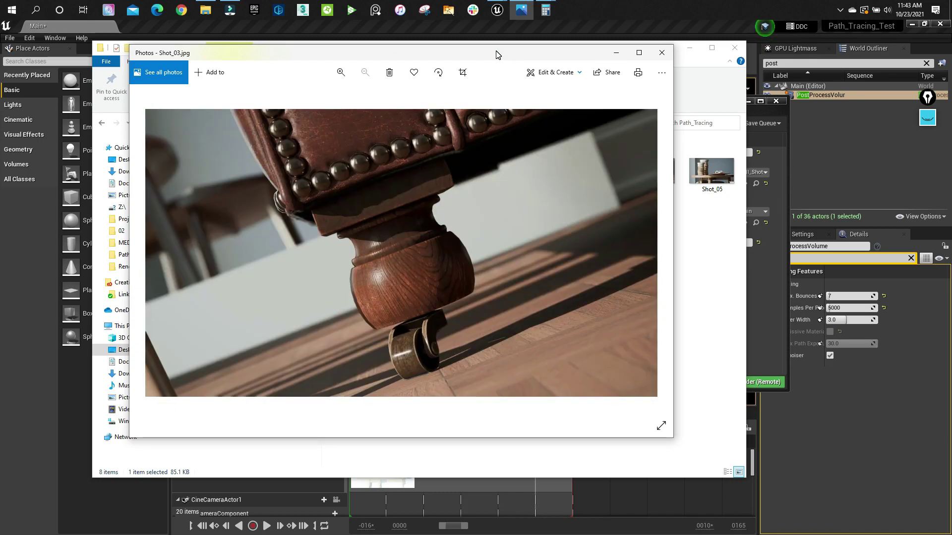
Look through the Shot_02 and Shot_01 renders, check Shot_03 once more, and return to Shot_02.
{"action": "key", "text": "Left"}
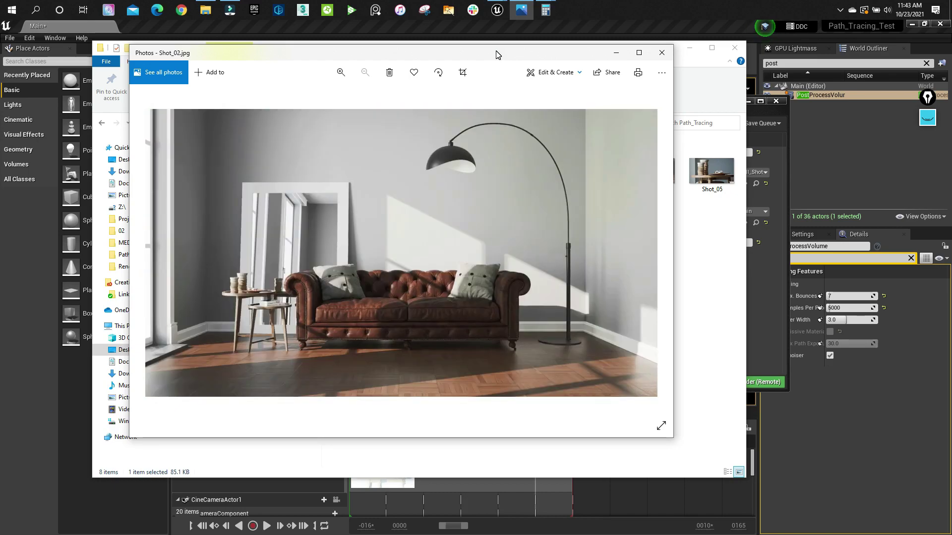
{"action": "key", "text": "Left"}
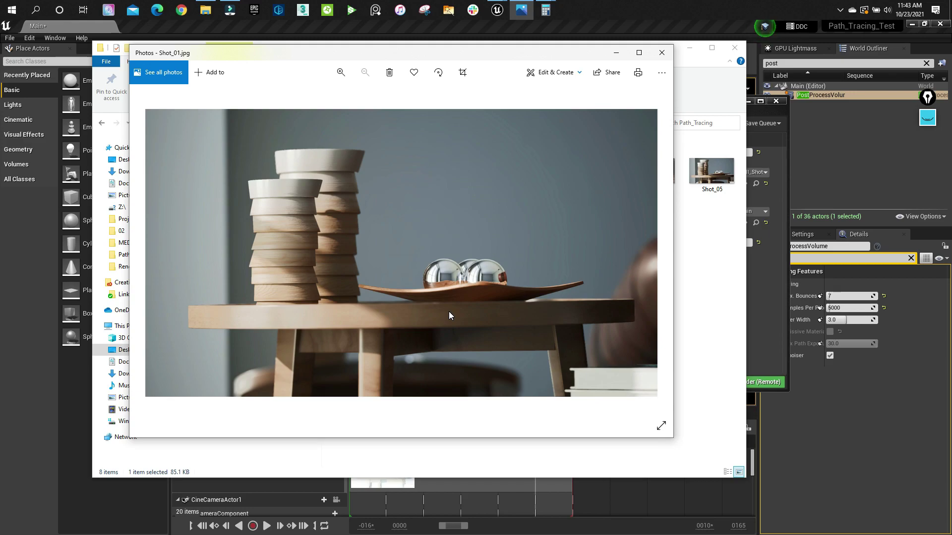
{"action": "key", "text": "Right"}
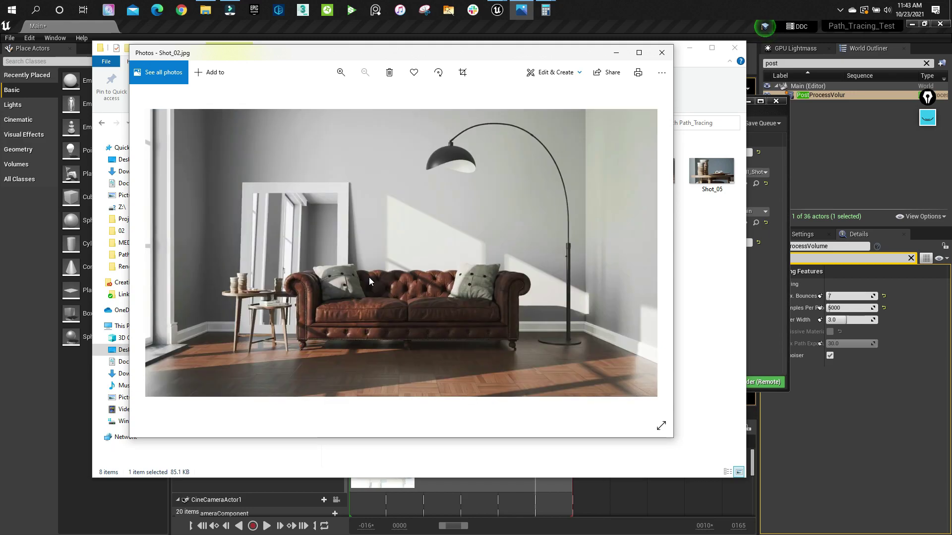
{"action": "key", "text": "Right"}
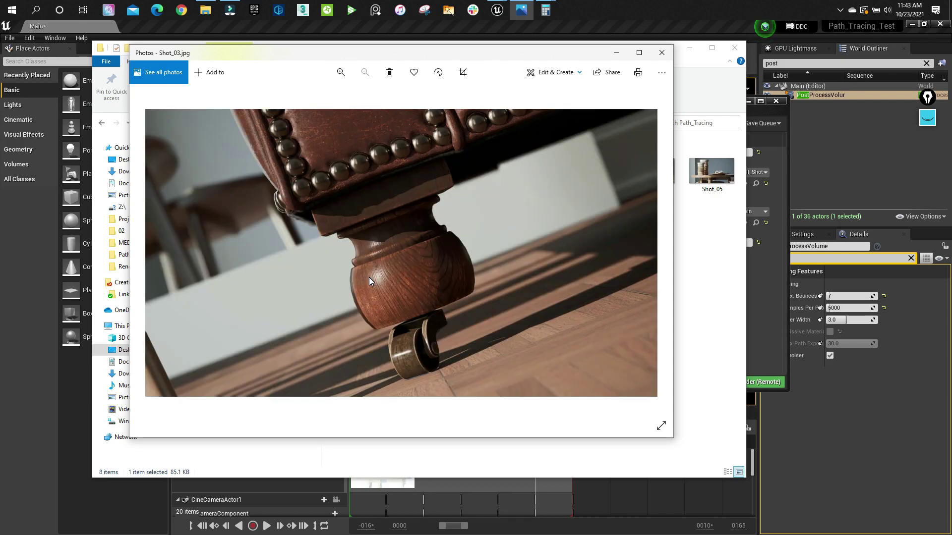
{"action": "key", "text": "Left"}
Circle the lamp shade, the sofa's underside, the floor corner, the sofa armrest and the wall behind the lamp in yellow on Shot_02.
{"action": "left_click", "coordinate": [925, 120]}
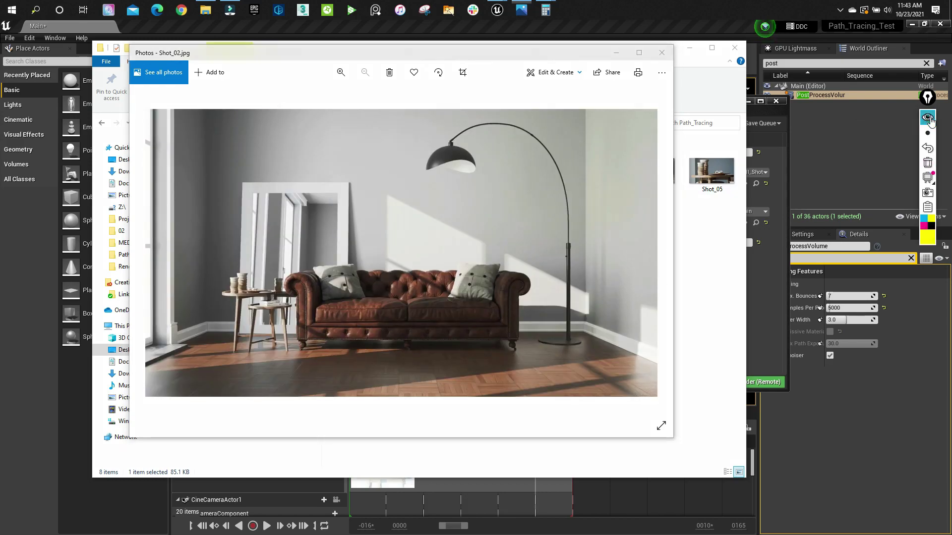
{"action": "left_click", "coordinate": [926, 148]}
{"action": "mouse_move", "coordinate": [435, 173]}
{"action": "left_mouse_down"}
{"action": "mouse_move", "coordinate": [422, 166]}
{"action": "mouse_move", "coordinate": [447, 180]}
{"action": "left_mouse_up"}
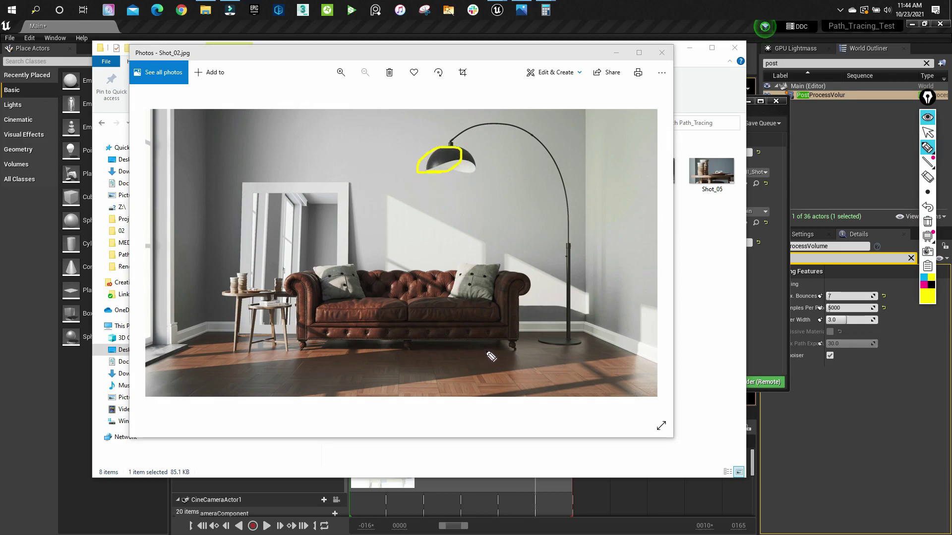
{"action": "mouse_move", "coordinate": [508, 346]}
{"action": "left_mouse_down"}
{"action": "mouse_move", "coordinate": [491, 339]}
{"action": "mouse_move", "coordinate": [523, 348]}
{"action": "mouse_move", "coordinate": [511, 342]}
{"action": "left_mouse_up"}
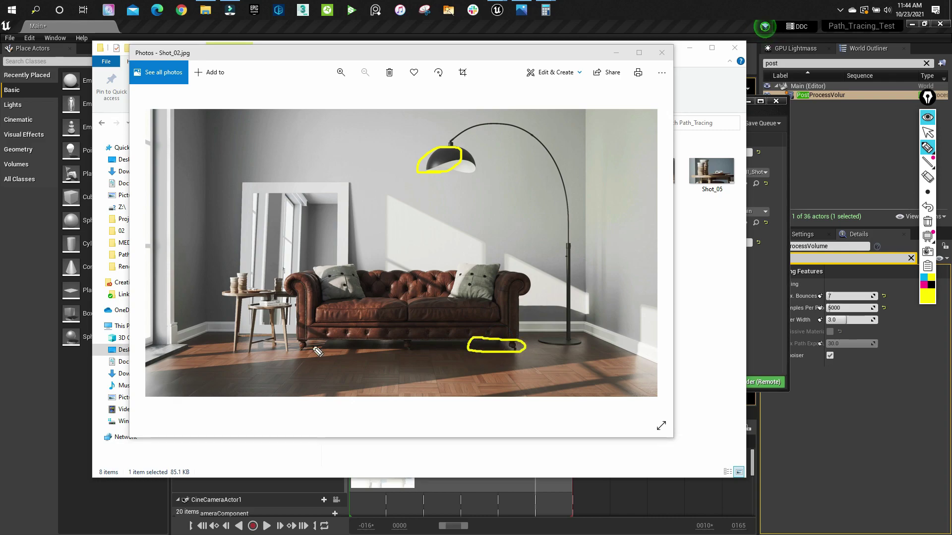
{"action": "mouse_move", "coordinate": [203, 346]}
{"action": "left_mouse_down"}
{"action": "mouse_move", "coordinate": [236, 331]}
{"action": "mouse_move", "coordinate": [171, 339]}
{"action": "mouse_move", "coordinate": [226, 347]}
{"action": "left_mouse_up"}
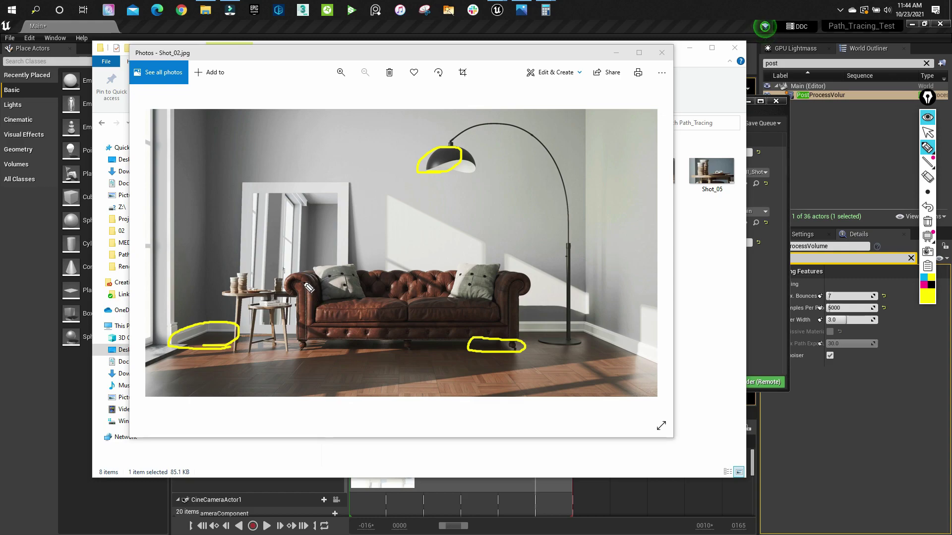
{"action": "mouse_move", "coordinate": [302, 279]}
{"action": "left_mouse_down"}
{"action": "mouse_move", "coordinate": [296, 301]}
{"action": "mouse_move", "coordinate": [310, 281]}
{"action": "left_mouse_up"}
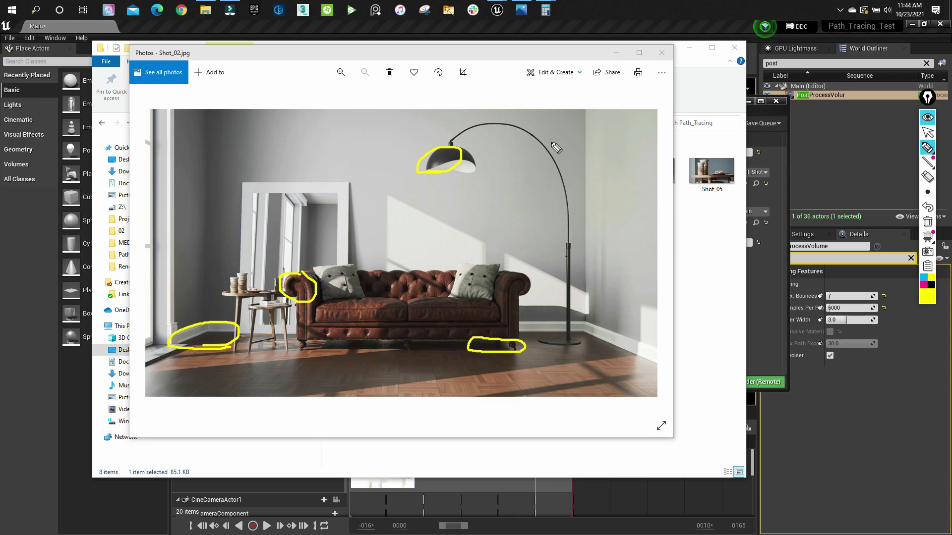
{"action": "mouse_move", "coordinate": [631, 239]}
{"action": "left_mouse_down"}
{"action": "mouse_move", "coordinate": [664, 180]}
{"action": "mouse_move", "coordinate": [529, 149]}
{"action": "mouse_move", "coordinate": [668, 259]}
{"action": "left_mouse_up"}
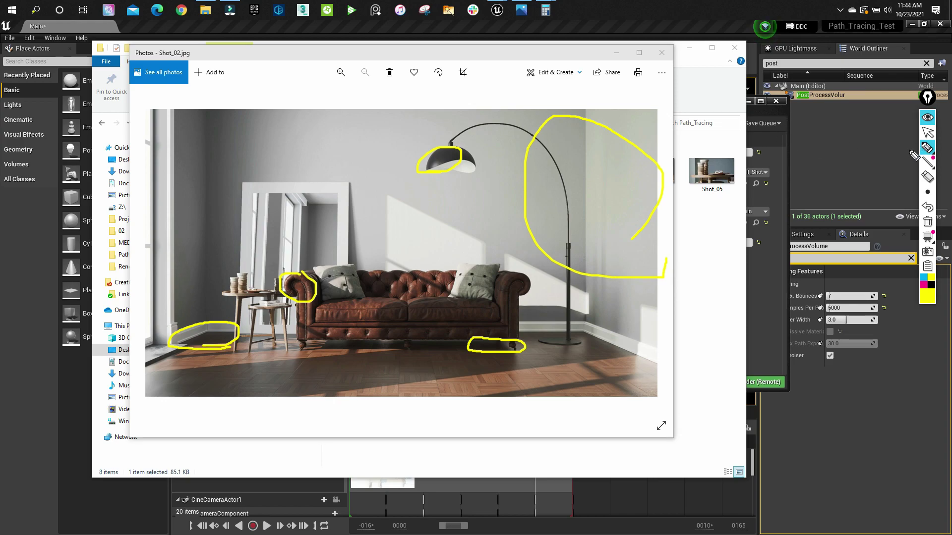
Erase all the yellow circles from Shot_02 and hide the annotation tools.
{"action": "left_click", "coordinate": [927, 177]}
{"action": "left_click_drag", "start_coordinate": [630, 259], "coordinate": [431, 181]}
{"action": "mouse_move", "coordinate": [476, 327]}
{"action": "left_mouse_down"}
{"action": "mouse_move", "coordinate": [476, 357]}
{"action": "mouse_move", "coordinate": [283, 287]}
{"action": "mouse_move", "coordinate": [176, 342]}
{"action": "left_mouse_up"}
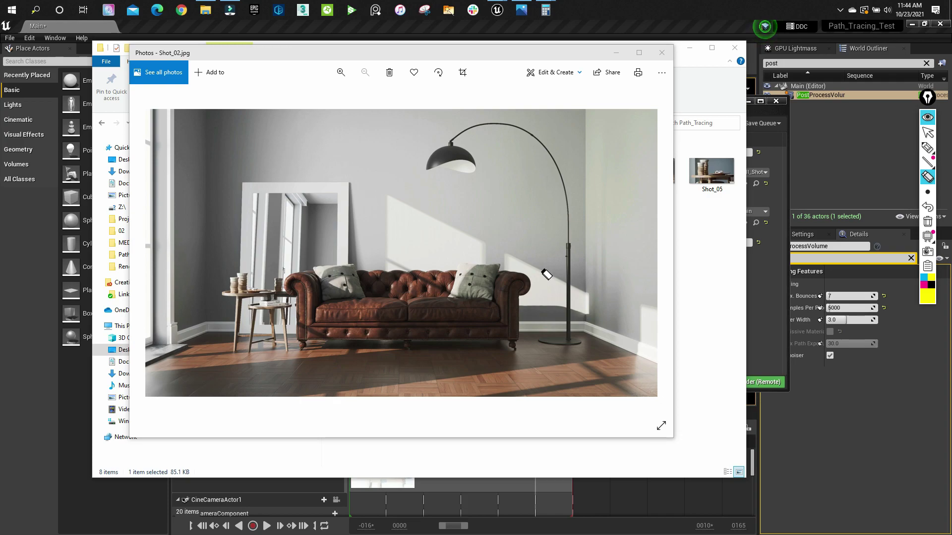
{"action": "left_click", "coordinate": [926, 103]}
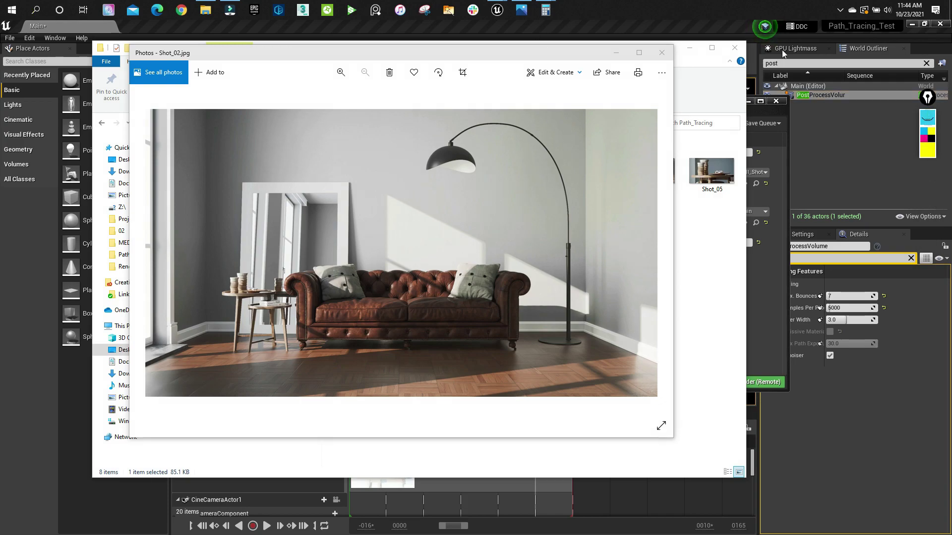
Page forward through the remaining still renders to Shot_05 and close the image viewer.
{"action": "left_click_drag", "start_coordinate": [496, 55], "coordinate": [502, 55]}
{"action": "key", "text": "Right"}
{"action": "key", "text": "Right"}
{"action": "key", "text": "Right"}
{"action": "key", "text": "Right"}
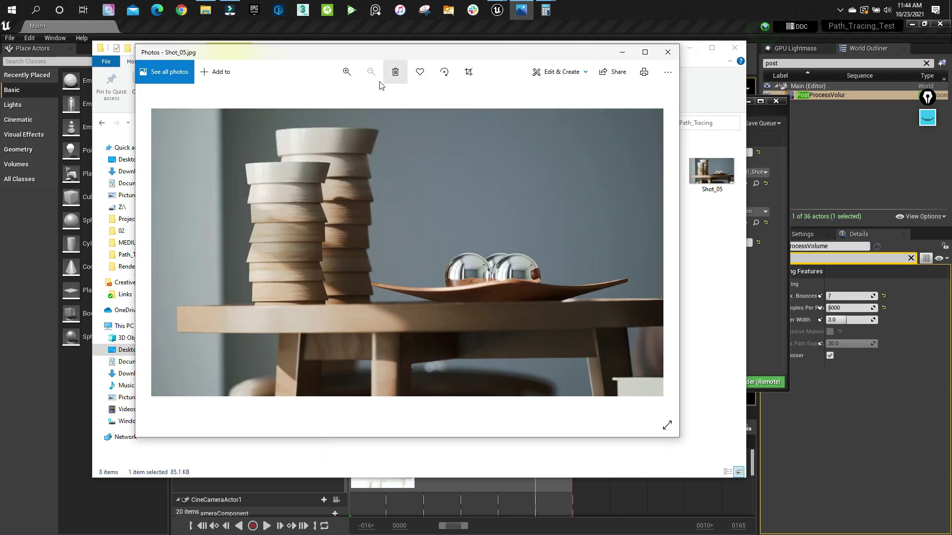
{"action": "key", "text": "Escape"}
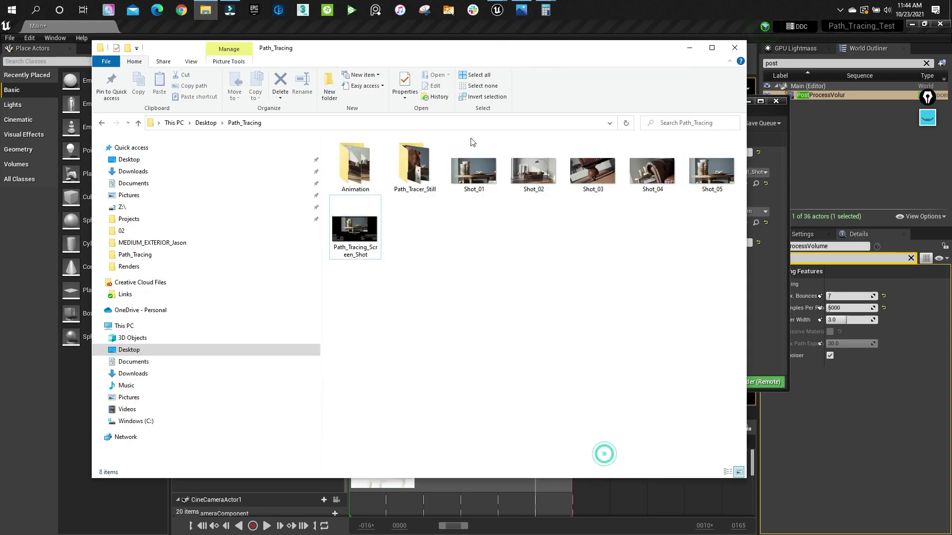
Open the Animation folder inside Path_Tracing and view its first frame, Cameras.0001, in the Photos window.
{"action": "left_click", "coordinate": [355, 166]}
{"action": "double_click", "coordinate": [360, 173]}
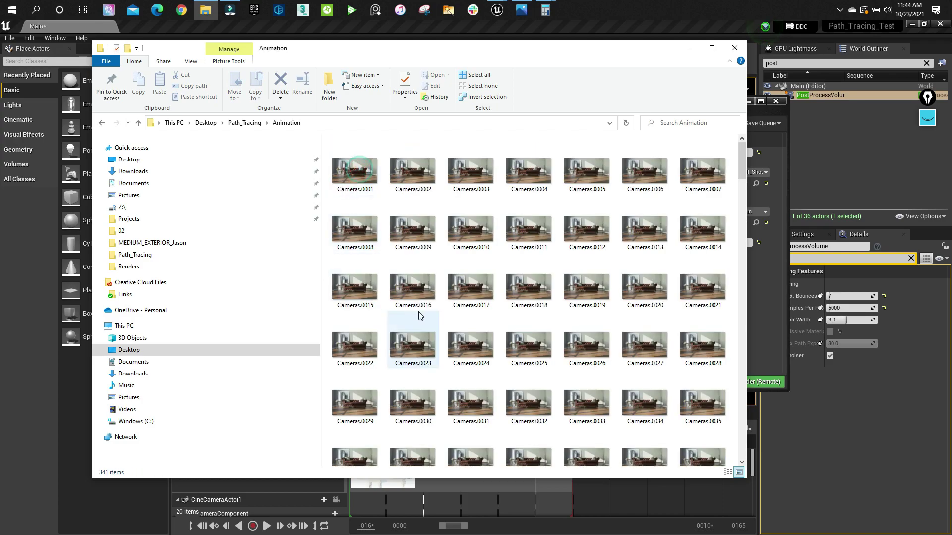
{"action": "left_click", "coordinate": [363, 173]}
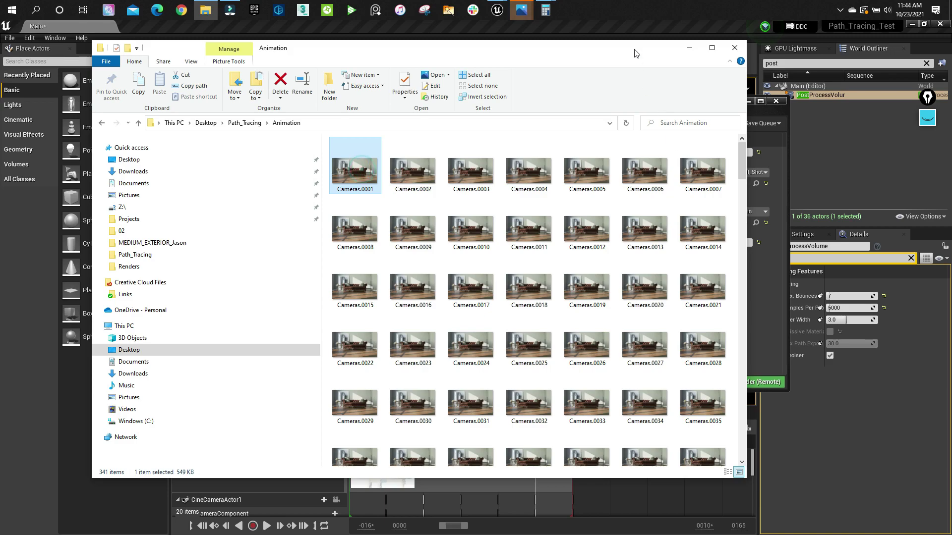
{"action": "mouse_move", "coordinate": [532, 14]}
{"action": "left_click", "coordinate": [533, 52]}
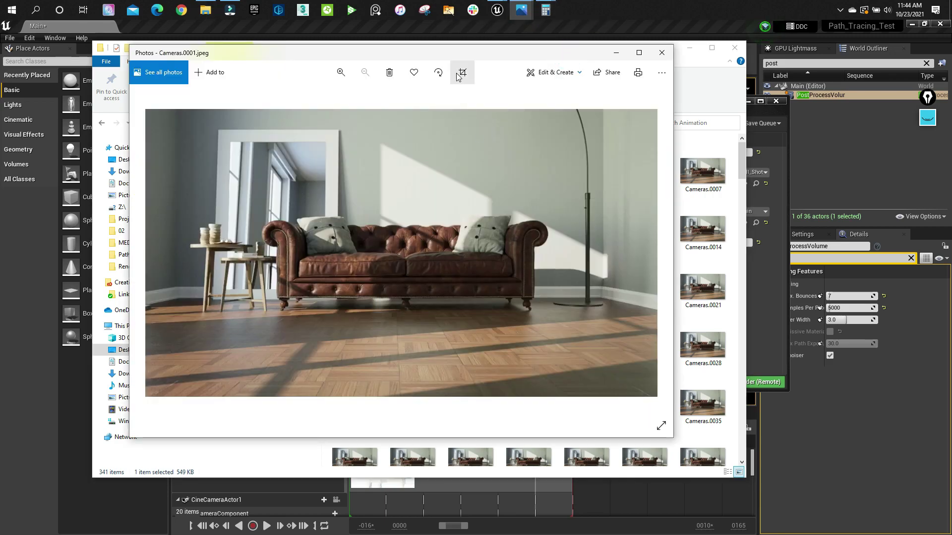
Run forward through the rendered animation frames from Cameras.0001 to past Cameras.0317 to review the camera movement.
{"action": "key", "text": "Right"}
{"action": "key", "text": "Right"}
{"action": "key", "text": "Right"}
{"action": "key", "text": "Right"}
{"action": "key", "text": "Right"}
{"action": "key", "text": "Right"}
{"action": "key", "text": "Right"}
{"action": "key", "text": "Right"}
{"action": "key", "text": "Right"}
{"action": "key", "text": "Right"}
{"action": "key", "text": "Right"}
{"action": "key", "text": "Right"}
{"action": "key", "text": "Right"}
{"action": "key", "text": "Right"}
{"action": "key", "text": "Right"}
{"action": "key", "text": "Right"}
{"action": "key", "text": "Right"}
{"action": "key", "text": "Right"}
{"action": "key", "text": "Right"}
{"action": "key", "text": "Right"}
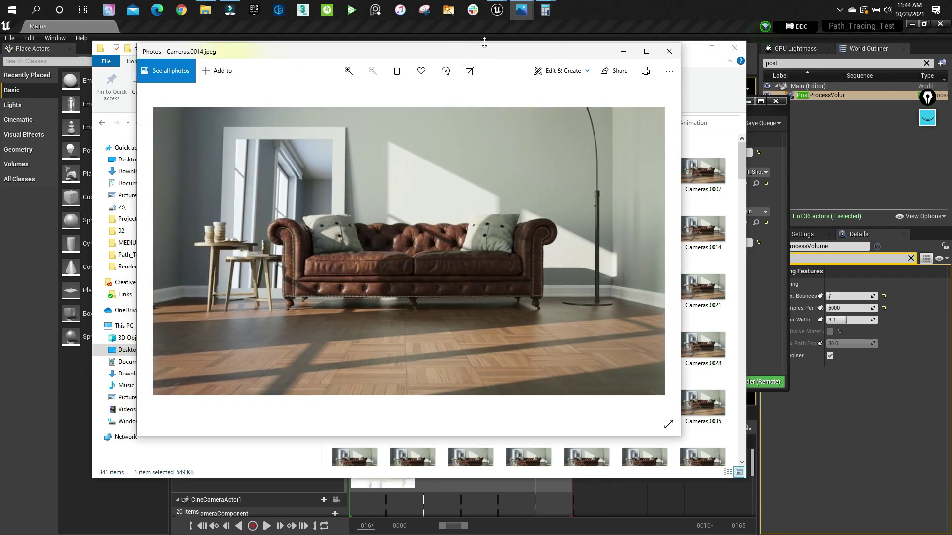
{"action": "key", "text": "Right"}
{"action": "key", "text": "Right"}
{"action": "key", "text": "Right"}
{"action": "key", "text": "Right"}
{"action": "key", "text": "Right"}
{"action": "key", "text": "Right"}
{"action": "key", "text": "Right"}
{"action": "key", "text": "Right"}
{"action": "key", "text": "Right"}
{"action": "key", "text": "Right"}
{"action": "key", "text": "Right"}
{"action": "key", "text": "Right"}
{"action": "key", "text": "Right"}
{"action": "key", "text": "Right"}
{"action": "key", "text": "Right"}
{"action": "key", "text": "Right"}
{"action": "key", "text": "Right"}
{"action": "key", "text": "Right"}
{"action": "key", "text": "Right"}
{"action": "key", "text": "Right"}
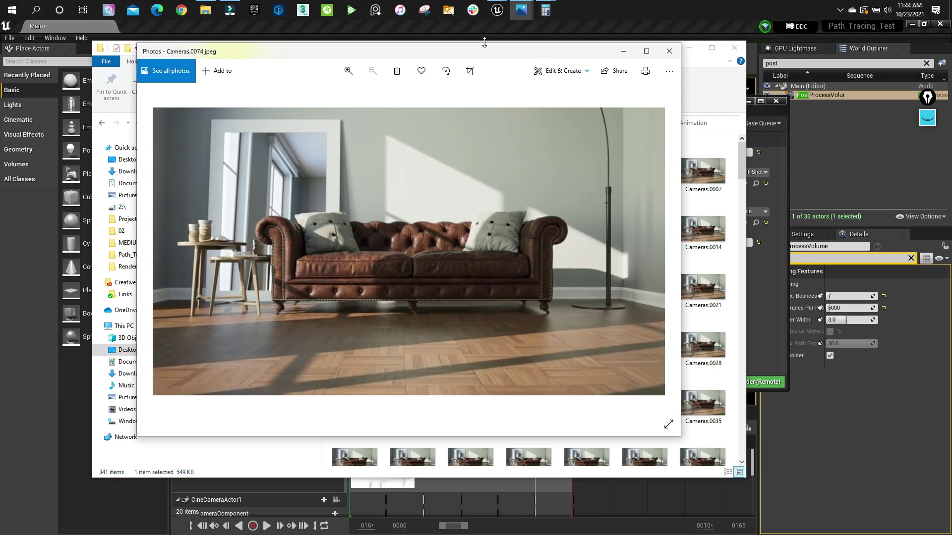
{"action": "key", "text": "Right"}
{"action": "key", "text": "Right"}
{"action": "key", "text": "Right"}
{"action": "key", "text": "Right"}
{"action": "key", "text": "Right"}
{"action": "key", "text": "Right"}
{"action": "key", "text": "Right"}
{"action": "key", "text": "Right"}
{"action": "key", "text": "Right"}
{"action": "key", "text": "Right"}
{"action": "key", "text": "Right"}
{"action": "key", "text": "Right"}
{"action": "key", "text": "Right"}
{"action": "key", "text": "Right"}
{"action": "key", "text": "Right"}
{"action": "key", "text": "Right"}
{"action": "key", "text": "Right"}
{"action": "key", "text": "Right"}
{"action": "key", "text": "Right"}
{"action": "key", "text": "Right"}
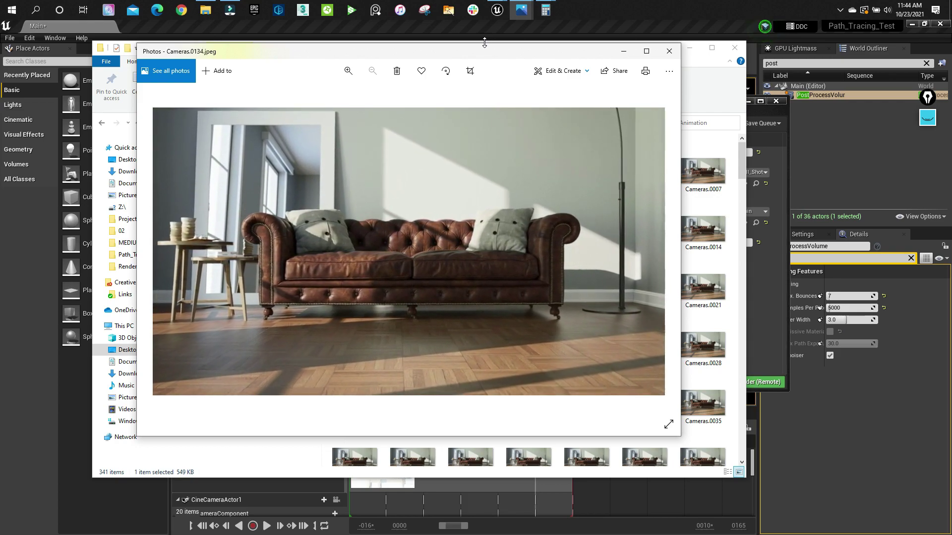
{"action": "key", "text": "Right"}
{"action": "key", "text": "Right"}
{"action": "key", "text": "Right"}
{"action": "key", "text": "Right"}
{"action": "key", "text": "Right"}
{"action": "key", "text": "Right"}
{"action": "key", "text": "Right"}
{"action": "key", "text": "Right"}
{"action": "key", "text": "Right"}
{"action": "key", "text": "Right"}
{"action": "key", "text": "Right"}
{"action": "key", "text": "Right"}
{"action": "key", "text": "Right"}
{"action": "key", "text": "Right"}
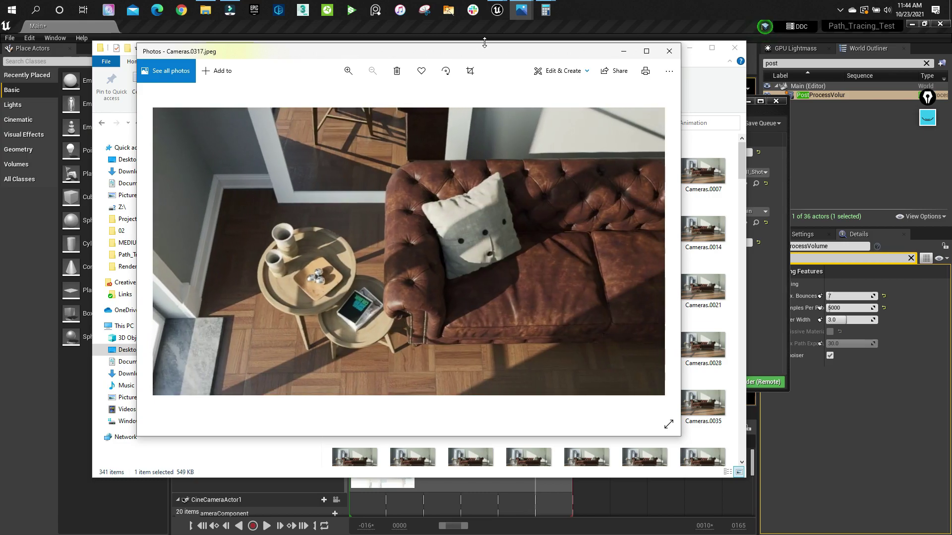
{"action": "key", "text": "Right"}
{"action": "key", "text": "Right"}
{"action": "key", "text": "Right"}
{"action": "key", "text": "Right"}
{"action": "key", "text": "Right"}
{"action": "key", "text": "Right"}
{"action": "key", "text": "Right"}
{"action": "key", "text": "Right"}
{"action": "key", "text": "Right"}
{"action": "key", "text": "Right"}
{"action": "key", "text": "Right"}
{"action": "key", "text": "Right"}
{"action": "key", "text": "Right"}
{"action": "key", "text": "Right"}
{"action": "key", "text": "Right"}
{"action": "key", "text": "Right"}
{"action": "key", "text": "Right"}
{"action": "key", "text": "Right"}
{"action": "key", "text": "Right"}
{"action": "key", "text": "Right"}
Step back through the animation frames to Cameras.0295, the close view of the sofa pillow.
{"action": "key", "text": "Left"}
{"action": "key", "text": "Left"}
{"action": "key", "text": "Left"}
{"action": "key", "text": "Left"}
{"action": "key", "text": "Left"}
{"action": "key", "text": "Left"}
{"action": "key", "text": "Left"}
{"action": "key", "text": "Left"}
{"action": "key", "text": "Left"}
{"action": "key", "text": "Left"}
{"action": "key", "text": "Left"}
{"action": "key", "text": "Left"}
{"action": "key", "text": "Left"}
{"action": "key", "text": "Left"}
{"action": "key", "text": "Left"}
{"action": "key", "text": "Left"}
{"action": "key", "text": "Left"}
{"action": "key", "text": "Left"}
{"action": "key", "text": "Left"}
{"action": "key", "text": "Left"}
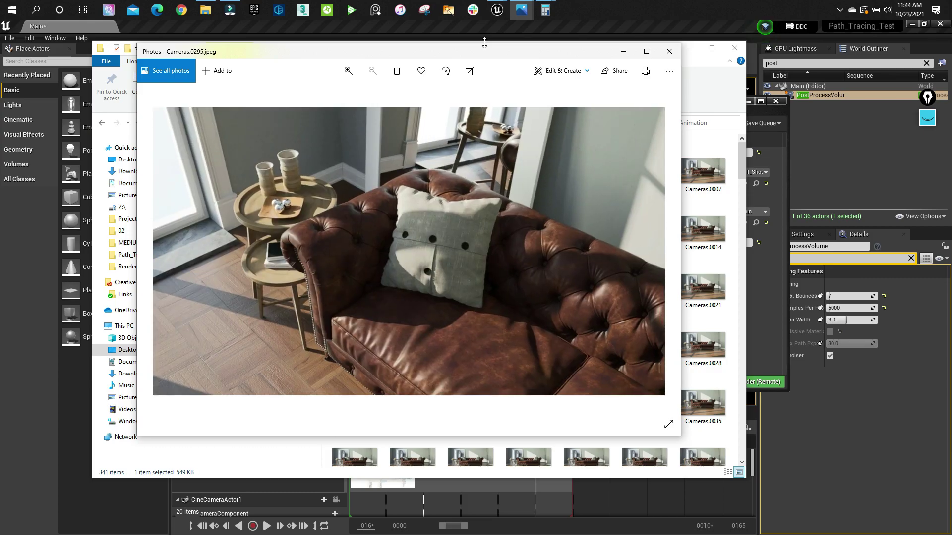
Step back through the animation frames from Cameras.0295 to Cameras.0217 to examine the sofa close-up.
{"action": "key", "text": "Left"}
{"action": "key", "text": "Left"}
{"action": "key", "text": "Left"}
{"action": "key", "text": "Left"}
{"action": "key", "text": "Left"}
{"action": "key", "text": "Left"}
{"action": "key", "text": "Left"}
{"action": "key", "text": "Left"}
{"action": "key", "text": "Left"}
{"action": "key", "text": "Left"}
{"action": "key", "text": "Left"}
{"action": "key", "text": "Left"}
{"action": "key", "text": "Left"}
{"action": "key", "text": "Left"}
{"action": "key", "text": "Left"}
{"action": "key", "text": "Left"}
{"action": "key", "text": "Left"}
{"action": "key", "text": "Left"}
{"action": "key", "text": "Left"}
{"action": "key", "text": "Left"}
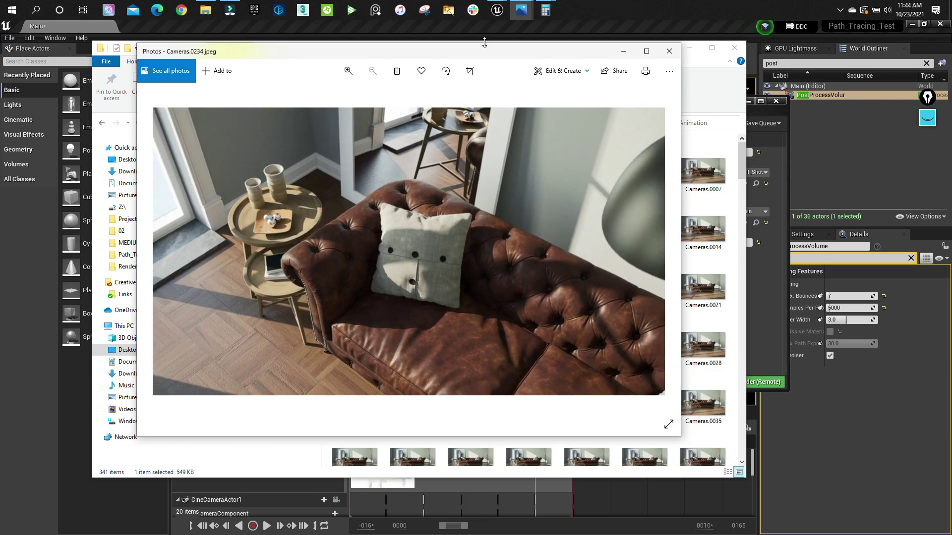
{"action": "key", "text": "Left"}
{"action": "key", "text": "Left"}
{"action": "key", "text": "Left"}
{"action": "key", "text": "Left"}
{"action": "key", "text": "Left"}
{"action": "key", "text": "Left"}
{"action": "key", "text": "Left"}
{"action": "key", "text": "Left"}
{"action": "key", "text": "Left"}
{"action": "key", "text": "Left"}
{"action": "key", "text": "Left"}
{"action": "key", "text": "Left"}
{"action": "key", "text": "Left"}
{"action": "key", "text": "Left"}
{"action": "key", "text": "Left"}
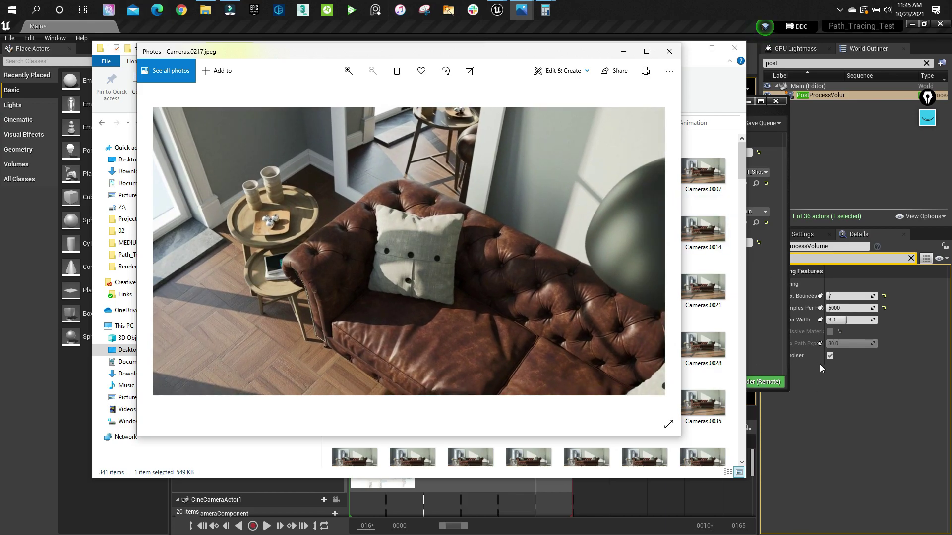
Close the render queue window and turn off the path tracing Denoiser on the PostProcessVolume.
{"action": "left_click", "coordinate": [822, 397]}
{"action": "left_click", "coordinate": [776, 102]}
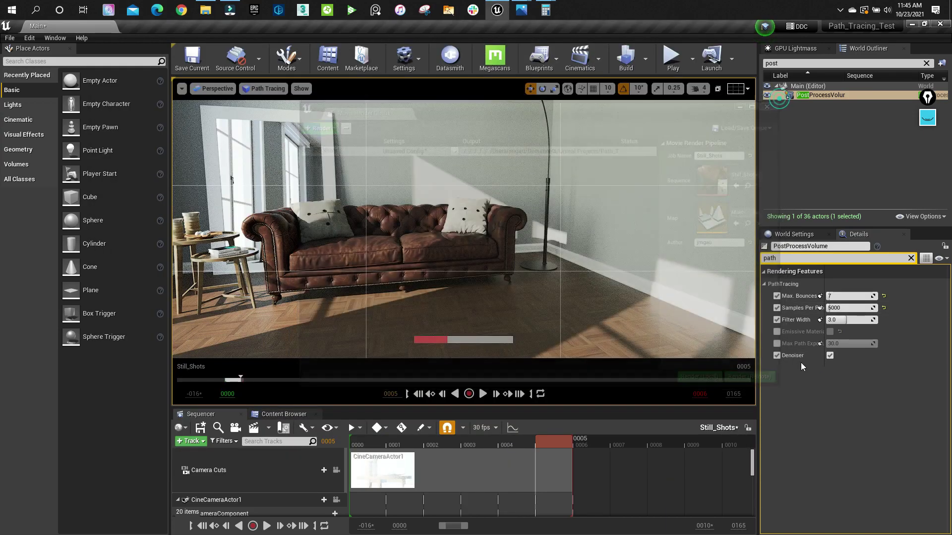
{"action": "left_click", "coordinate": [831, 355]}
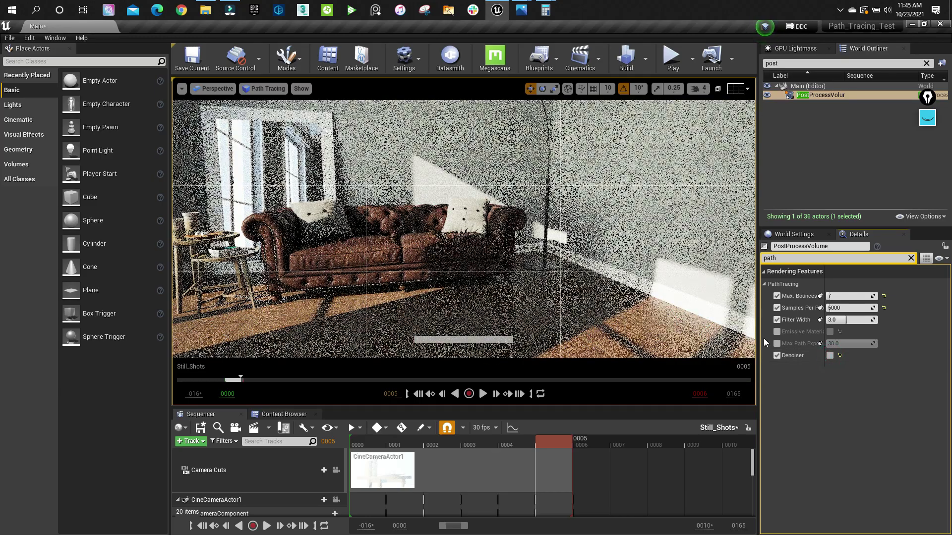
Set the PostProcessVolume's path tracing Samples Per Pixel to 10000.
{"action": "left_click", "coordinate": [848, 308]}
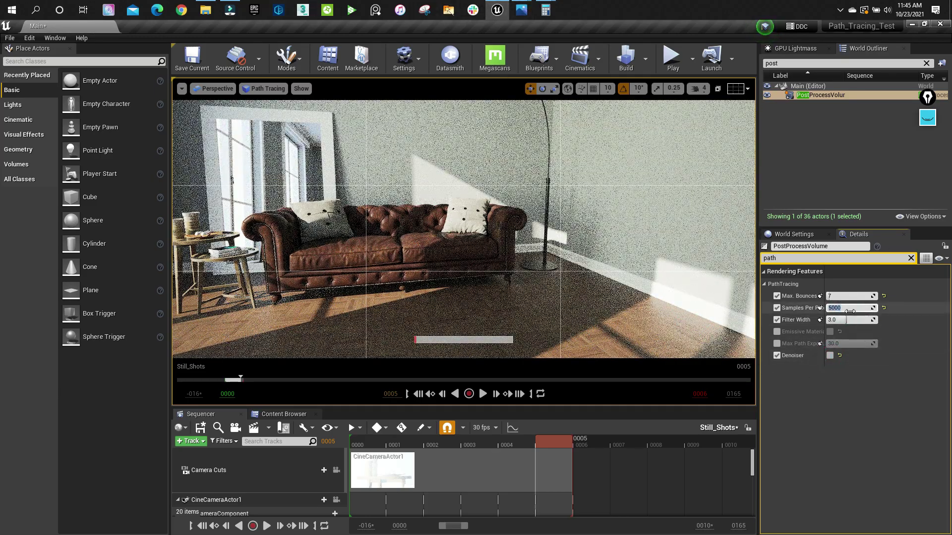
{"action": "type", "text": "10000"}
{"action": "key", "text": "Return"}
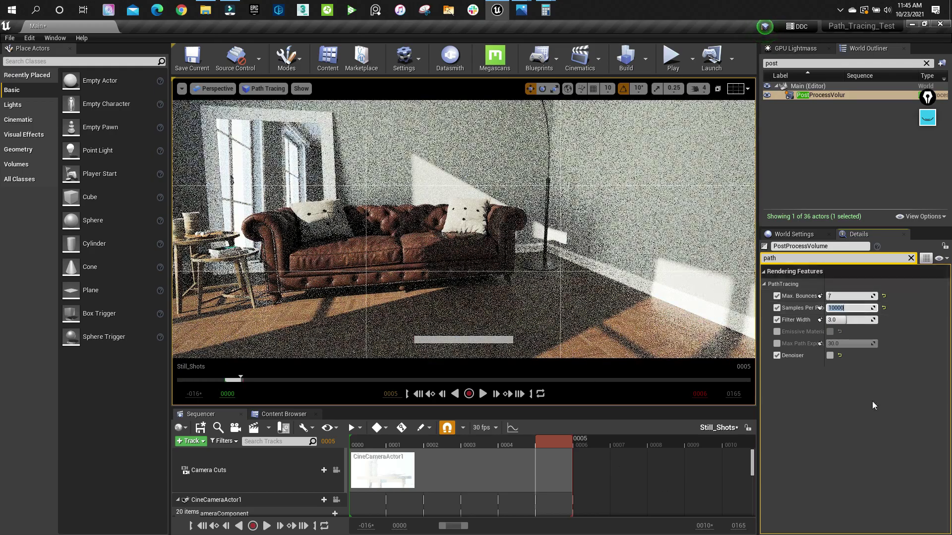
Return to the Photos window showing Cameras.0217 and step back through the frames to Cameras.0149, the front view of the sofa.
{"action": "mouse_move", "coordinate": [518, 10]}
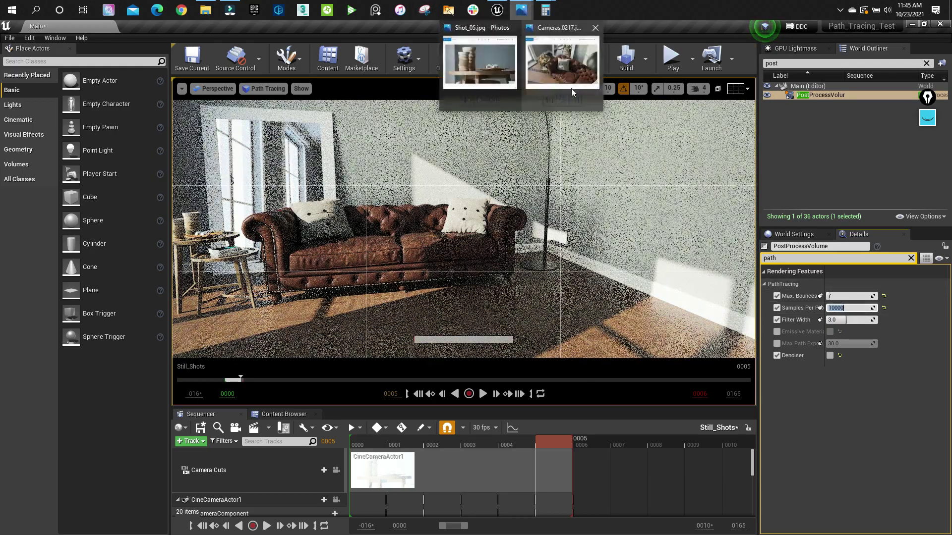
{"action": "left_click", "coordinate": [578, 52]}
{"action": "key", "text": "Left"}
{"action": "key", "text": "Left"}
{"action": "key", "text": "Left"}
{"action": "key", "text": "Left"}
{"action": "key", "text": "Left"}
{"action": "key", "text": "Left"}
{"action": "key", "text": "Left"}
{"action": "key", "text": "Left"}
{"action": "key", "text": "Left"}
{"action": "key", "text": "Left"}
{"action": "key", "text": "Left"}
{"action": "key", "text": "Left"}
{"action": "key", "text": "Left"}
{"action": "key", "text": "Left"}
{"action": "key", "text": "Left"}
{"action": "key", "text": "Left"}
{"action": "key", "text": "Left"}
{"action": "key", "text": "Left"}
{"action": "key", "text": "Left"}
{"action": "key", "text": "Left"}
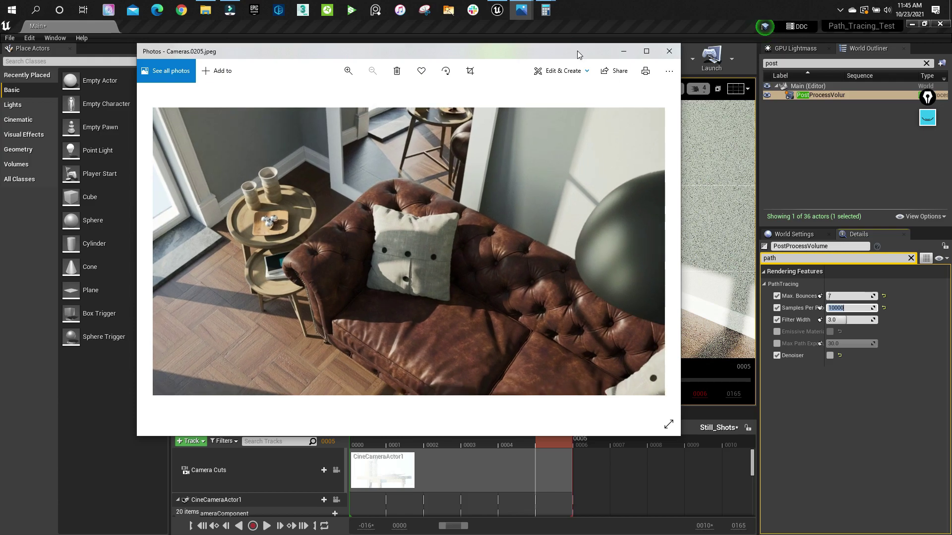
{"action": "key", "text": "Left"}
{"action": "key", "text": "Left"}
{"action": "key", "text": "Left"}
{"action": "key", "text": "Left"}
{"action": "key", "text": "Left"}
{"action": "key", "text": "Left"}
{"action": "key", "text": "Left"}
{"action": "key", "text": "Left"}
{"action": "key", "text": "Left"}
{"action": "key", "text": "Left"}
{"action": "key", "text": "Left"}
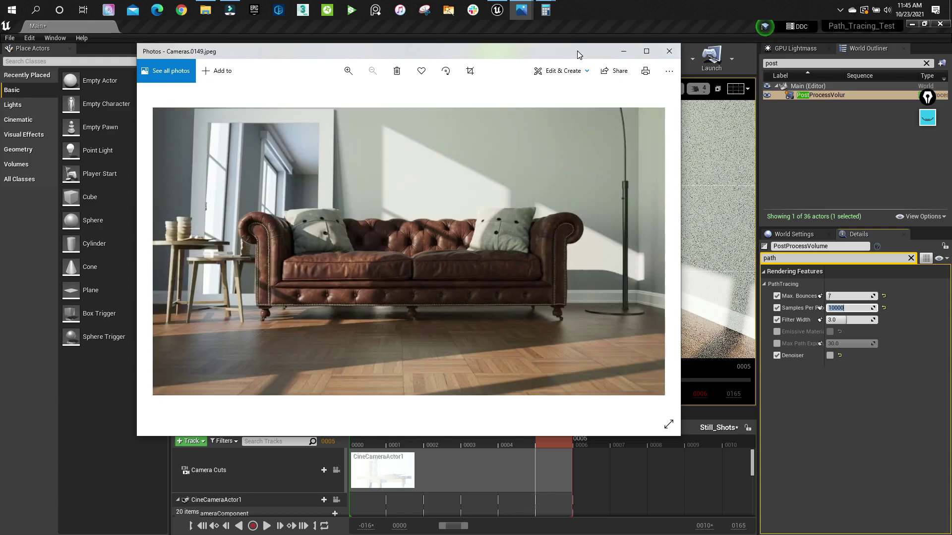
Step forward through the animation frames from Cameras.0149 to Cameras.0233 to review the overhead sofa shot.
{"action": "key", "text": "Right"}
{"action": "key", "text": "Right"}
{"action": "key", "text": "Right"}
{"action": "key", "text": "Right"}
{"action": "key", "text": "Right"}
{"action": "key", "text": "Right"}
{"action": "key", "text": "Right"}
{"action": "key", "text": "Right"}
{"action": "key", "text": "Right"}
{"action": "key", "text": "Right"}
{"action": "key", "text": "Right"}
{"action": "key", "text": "Right"}
{"action": "key", "text": "Right"}
{"action": "key", "text": "Right"}
{"action": "key", "text": "Right"}
{"action": "key", "text": "Right"}
{"action": "key", "text": "Right"}
{"action": "key", "text": "Right"}
{"action": "key", "text": "Right"}
{"action": "key", "text": "Right"}
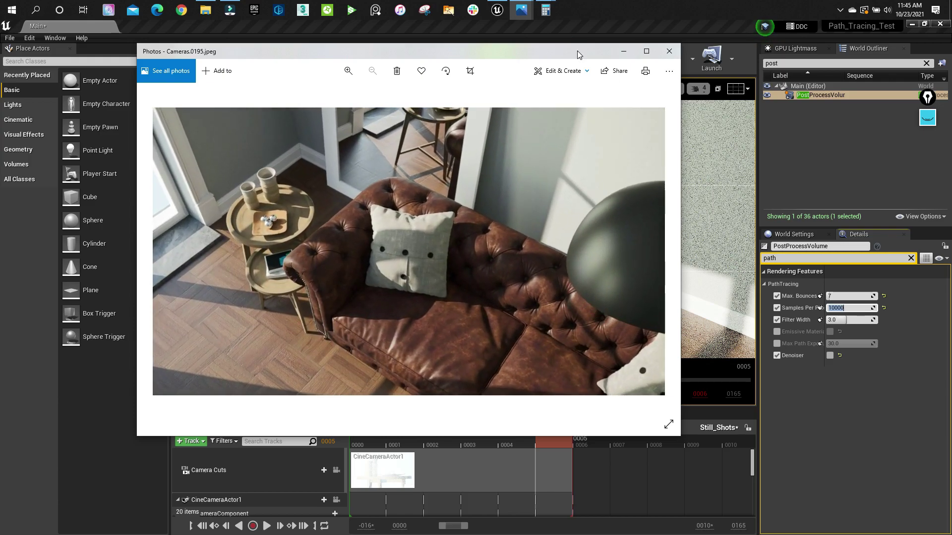
{"action": "key", "text": "Left"}
{"action": "key", "text": "Left"}
{"action": "key", "text": "Left"}
{"action": "key", "text": "Left"}
{"action": "key", "text": "Left"}
{"action": "key", "text": "Left"}
{"action": "key", "text": "Left"}
{"action": "key", "text": "Left"}
{"action": "key", "text": "Left"}
{"action": "key", "text": "Left"}
{"action": "key", "text": "Left"}
{"action": "key", "text": "Left"}
{"action": "key", "text": "Left"}
{"action": "key", "text": "Left"}
{"action": "key", "text": "Left"}
{"action": "key", "text": "Left"}
{"action": "key", "text": "Left"}
{"action": "key", "text": "Left"}
{"action": "key", "text": "Left"}
{"action": "key", "text": "Left"}
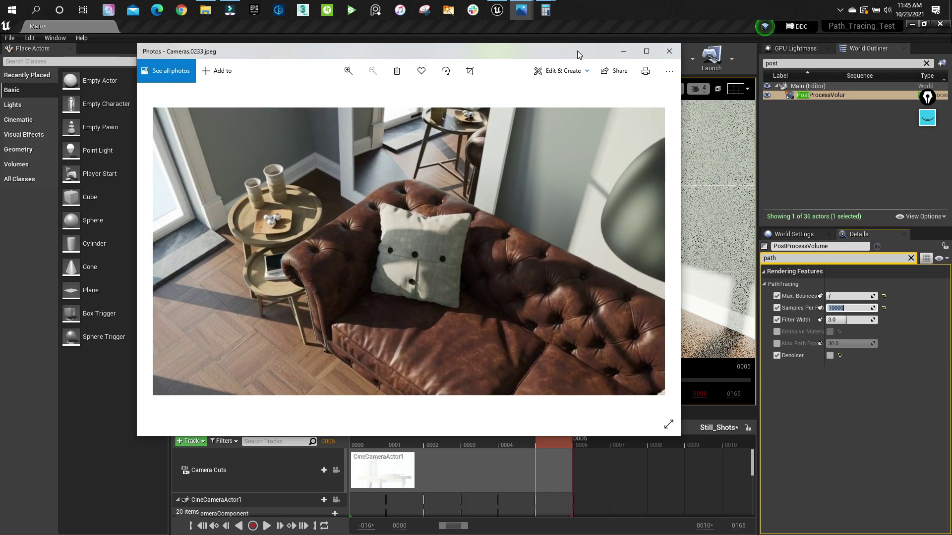
Step back through the animation frames from Cameras.0233 to Cameras.0079, the wide front view of the sofa.
{"action": "key", "text": "Left"}
{"action": "key", "text": "Left"}
{"action": "key", "text": "Left"}
{"action": "key", "text": "Left"}
{"action": "key", "text": "Left"}
{"action": "key", "text": "Left"}
{"action": "key", "text": "Left"}
{"action": "key", "text": "Left"}
{"action": "key", "text": "Left"}
{"action": "key", "text": "Left"}
{"action": "key", "text": "Left"}
{"action": "key", "text": "Left"}
{"action": "key", "text": "Left"}
{"action": "key", "text": "Left"}
{"action": "key", "text": "Left"}
{"action": "key", "text": "Left"}
{"action": "key", "text": "Left"}
{"action": "key", "text": "Left"}
{"action": "key", "text": "Left"}
{"action": "key", "text": "Left"}
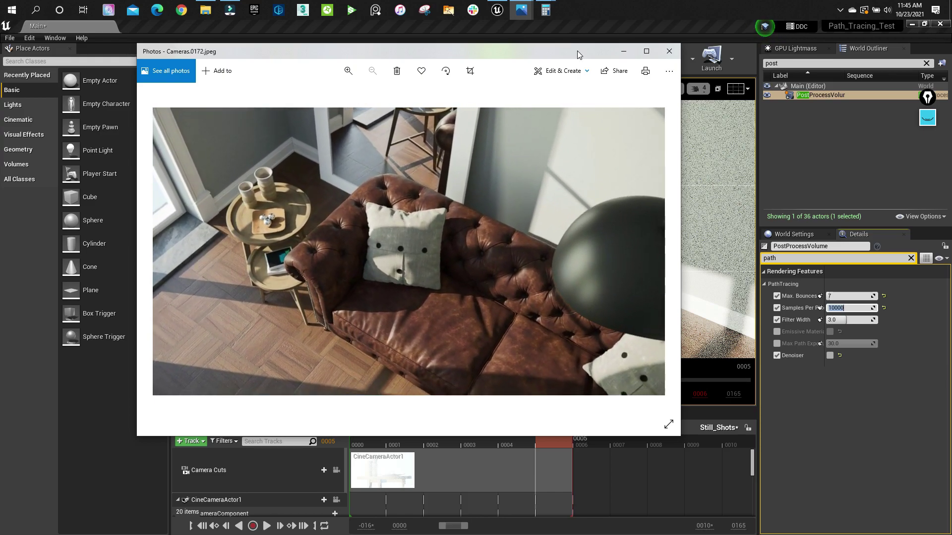
{"action": "key", "text": "Left"}
{"action": "key", "text": "Left"}
{"action": "key", "text": "Left"}
{"action": "key", "text": "Left"}
{"action": "key", "text": "Left"}
{"action": "key", "text": "Left"}
{"action": "key", "text": "Left"}
{"action": "key", "text": "Left"}
{"action": "key", "text": "Left"}
{"action": "key", "text": "Left"}
{"action": "key", "text": "Left"}
{"action": "key", "text": "Left"}
{"action": "key", "text": "Left"}
{"action": "key", "text": "Left"}
{"action": "key", "text": "Left"}
{"action": "key", "text": "Left"}
{"action": "key", "text": "Left"}
{"action": "key", "text": "Left"}
{"action": "key", "text": "Left"}
{"action": "key", "text": "Left"}
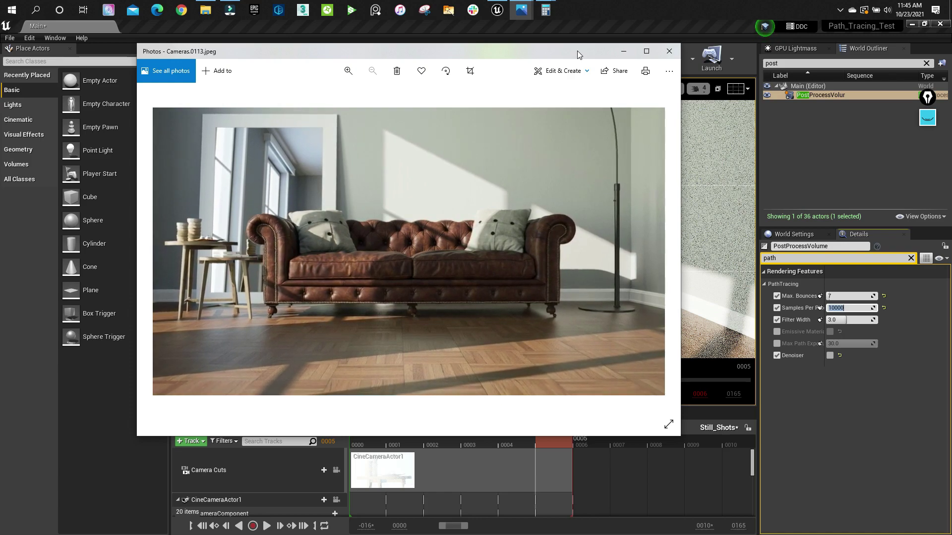
{"action": "key", "text": "Left"}
{"action": "key", "text": "Left"}
{"action": "key", "text": "Left"}
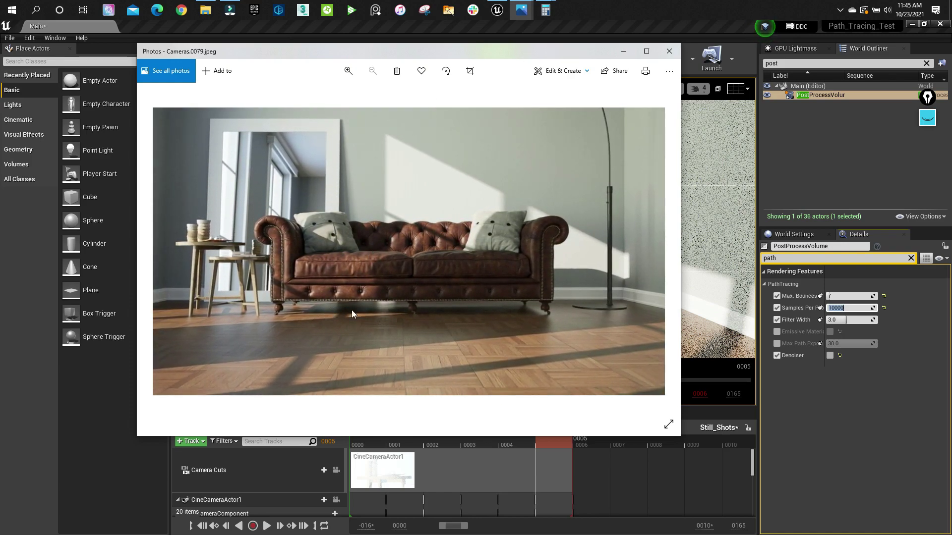
Circle the area along the sofa's base in frame Cameras.0079 with the yellow screen pen and hide the annotation again.
{"action": "left_click", "coordinate": [927, 121]}
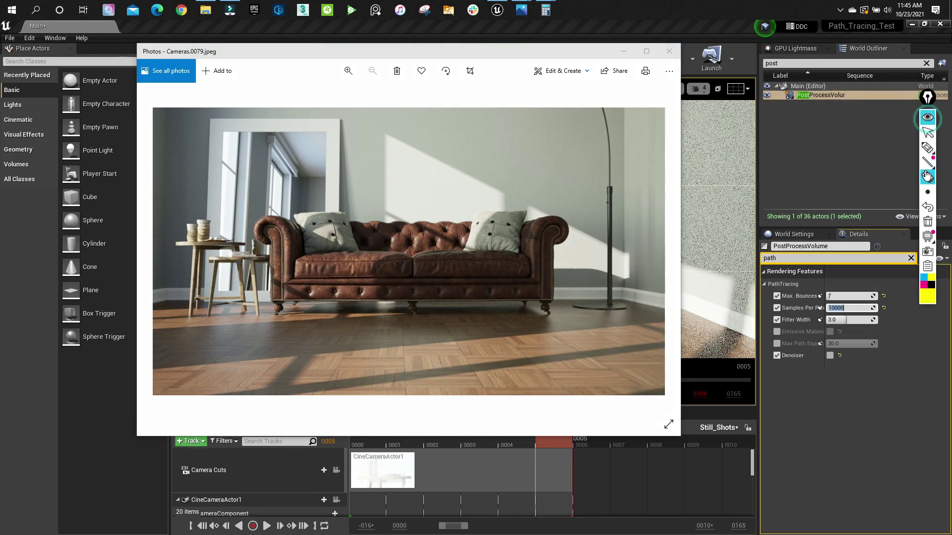
{"action": "left_click", "coordinate": [931, 149]}
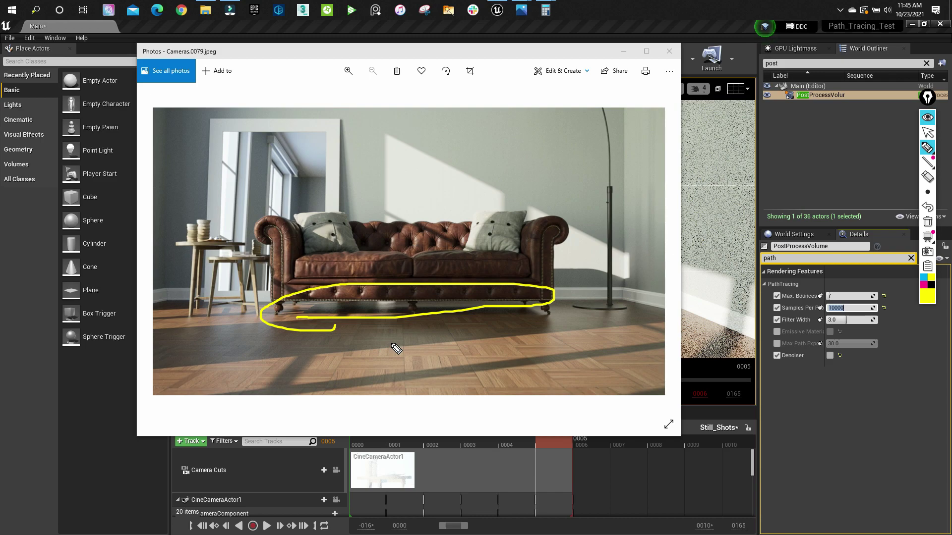
{"action": "left_click", "coordinate": [928, 119]}
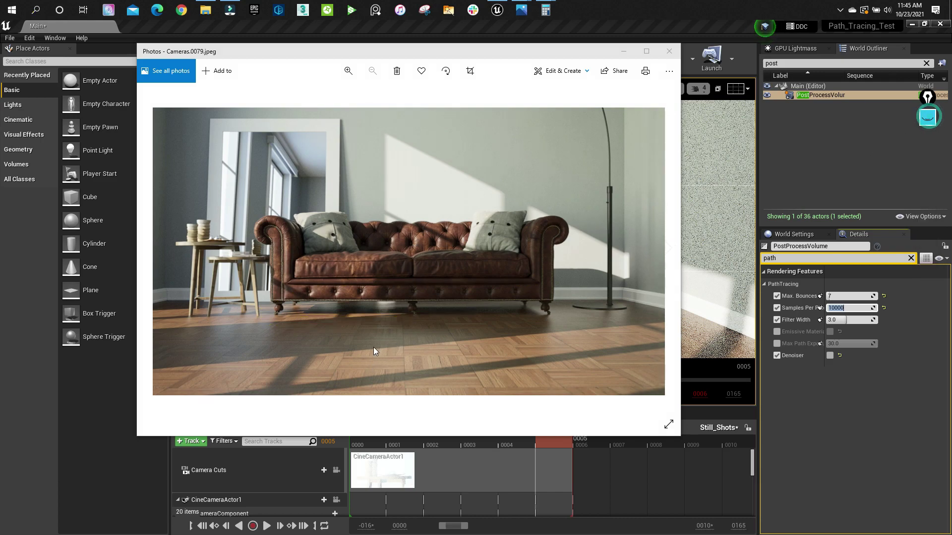
Step forward through the animation frames from Cameras.0079 to Cameras.0341 to review the front and overhead sofa shots.
{"action": "left_click", "coordinate": [357, 53]}
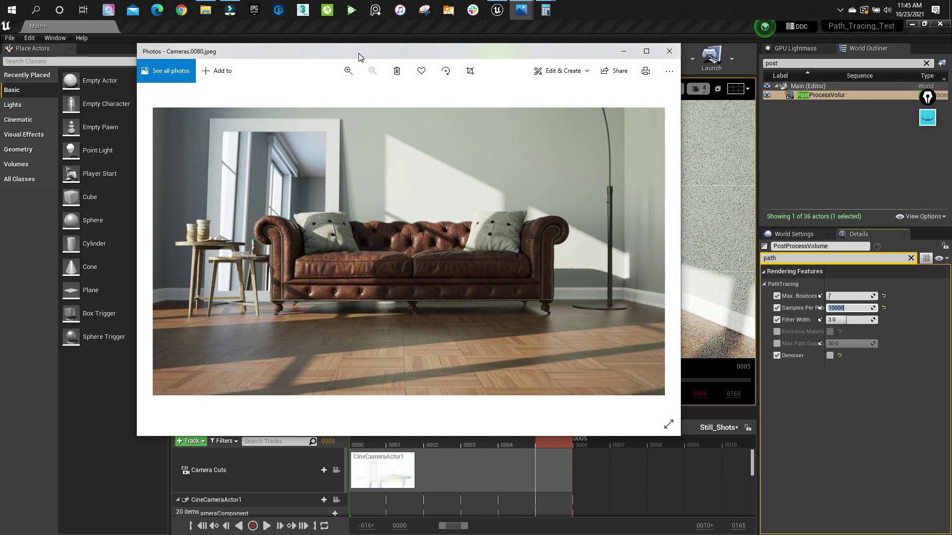
{"action": "key", "text": "Right"}
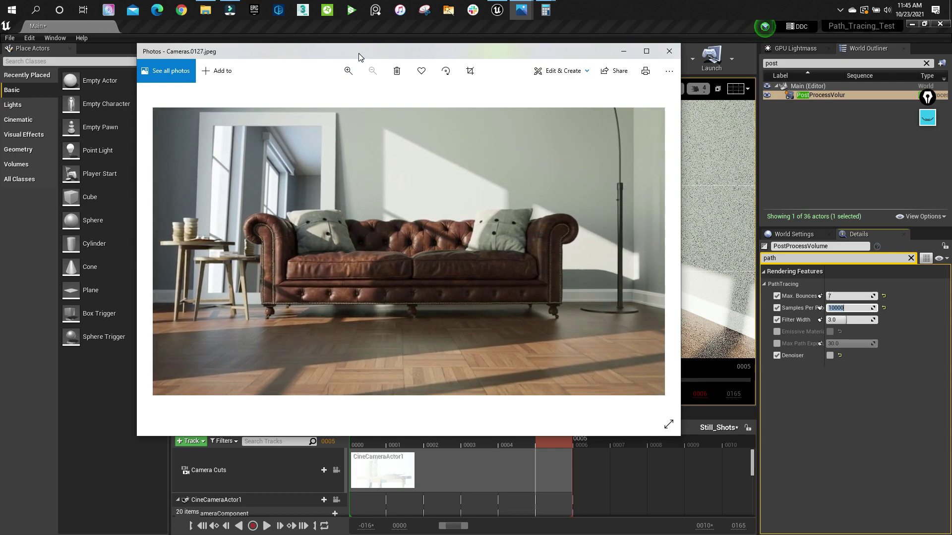
{"action": "key", "text": "Left"}
{"action": "key", "text": "Left"}
{"action": "key", "text": "Left"}
{"action": "key", "text": "Left"}
{"action": "key", "text": "Left"}
{"action": "key", "text": "Left"}
{"action": "key", "text": "Left"}
{"action": "key", "text": "Left"}
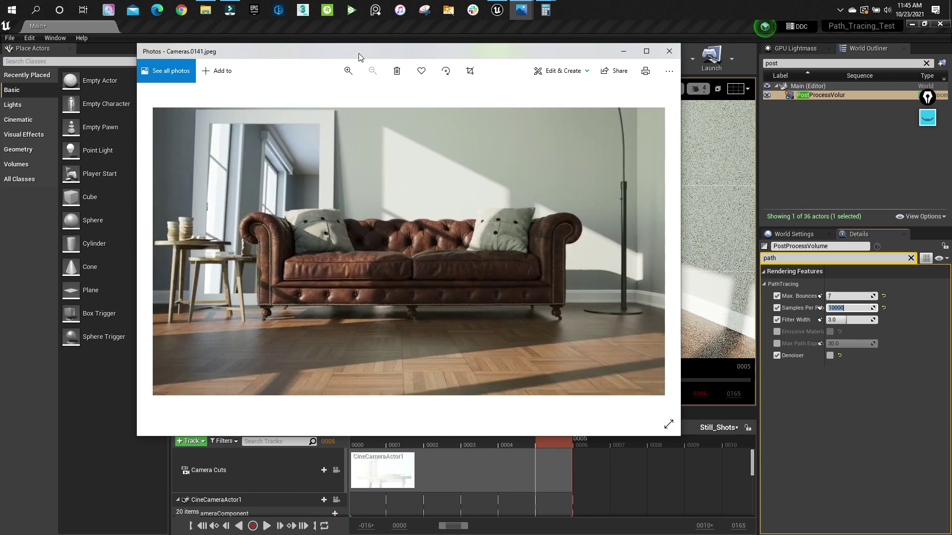
{"action": "key", "text": "Right"}
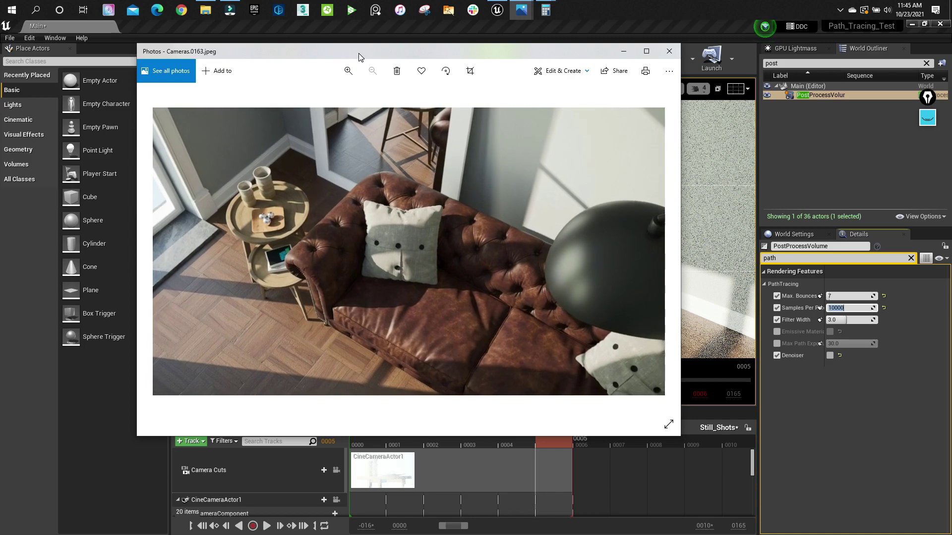
{"action": "key", "text": "Right"}
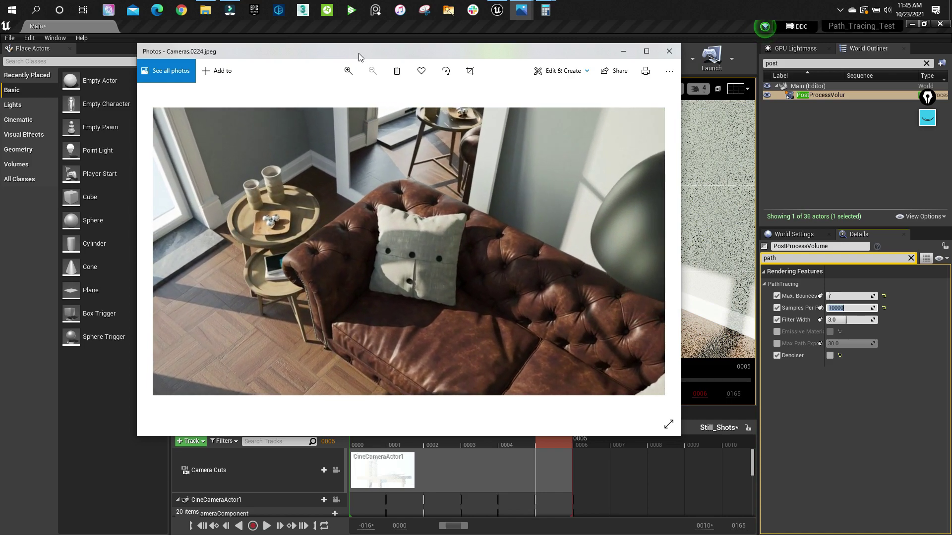
{"action": "key", "text": "Right"}
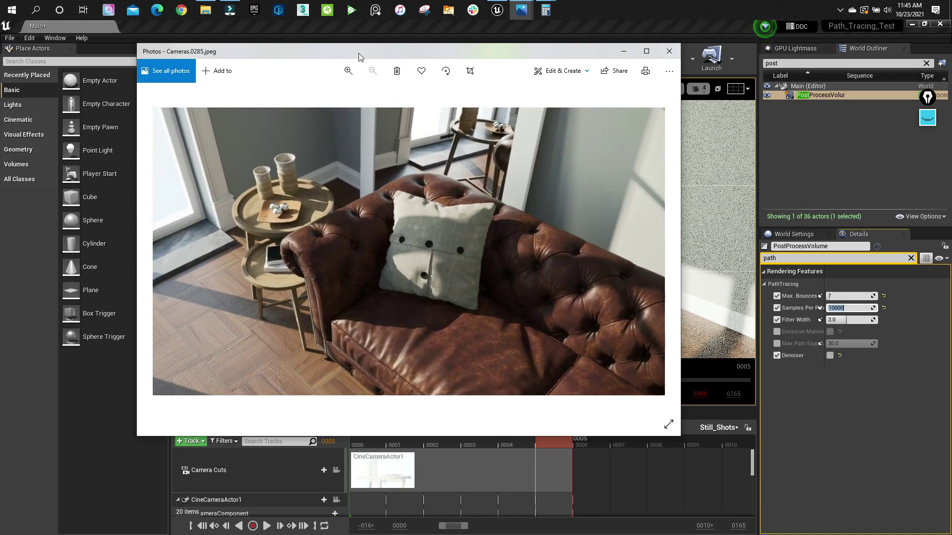
{"action": "key", "text": "Right"}
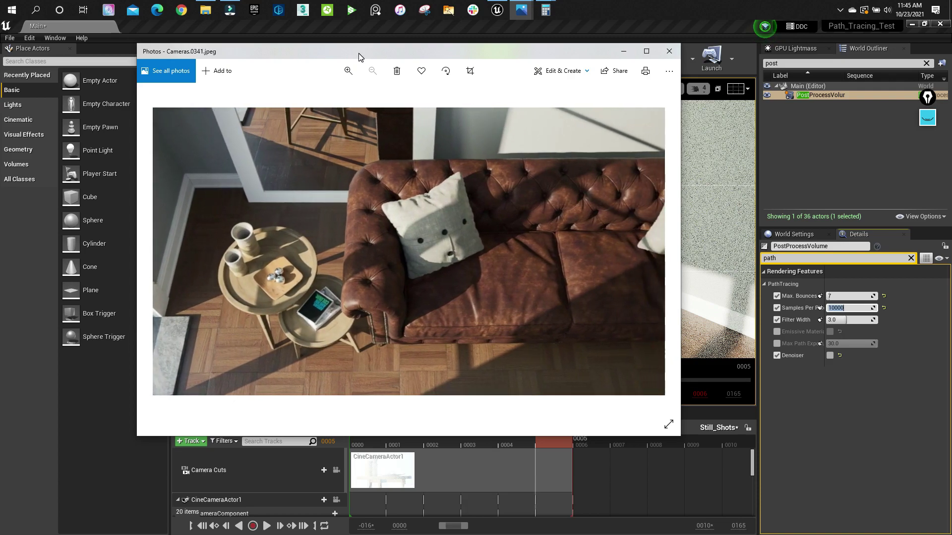
Step back through the animation frames from Cameras.0341 to Cameras.0070, and close the Photos window.
{"action": "key", "text": "Left"}
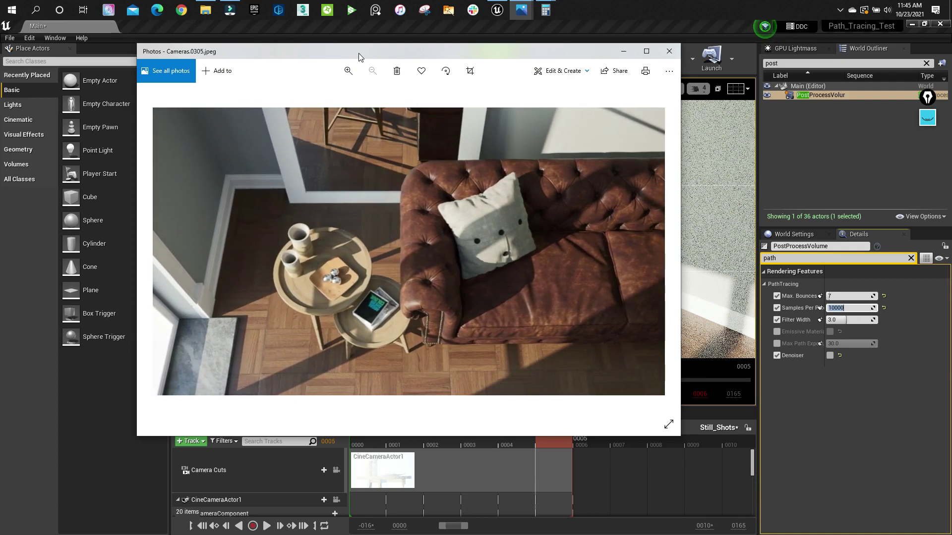
{"action": "key", "text": "Left"}
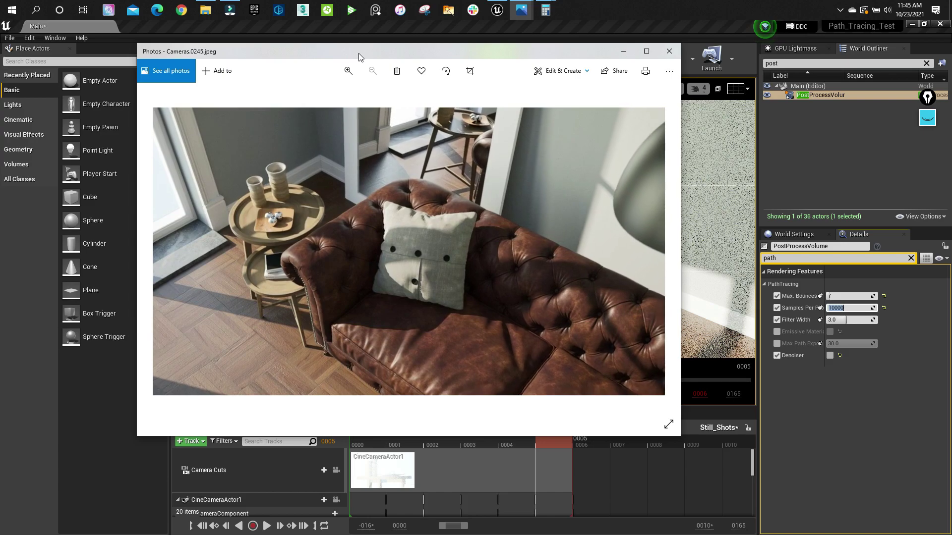
{"action": "key", "text": "Left"}
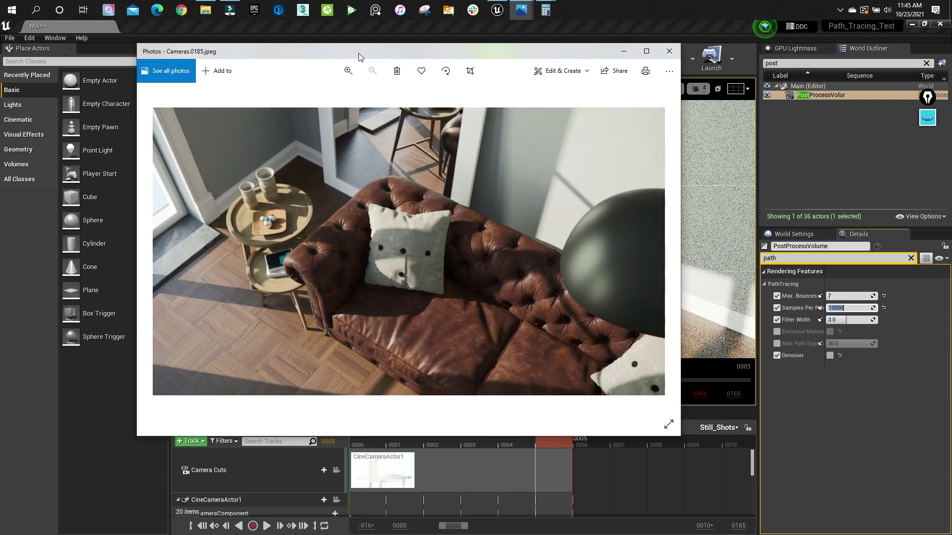
{"action": "key", "text": "Left"}
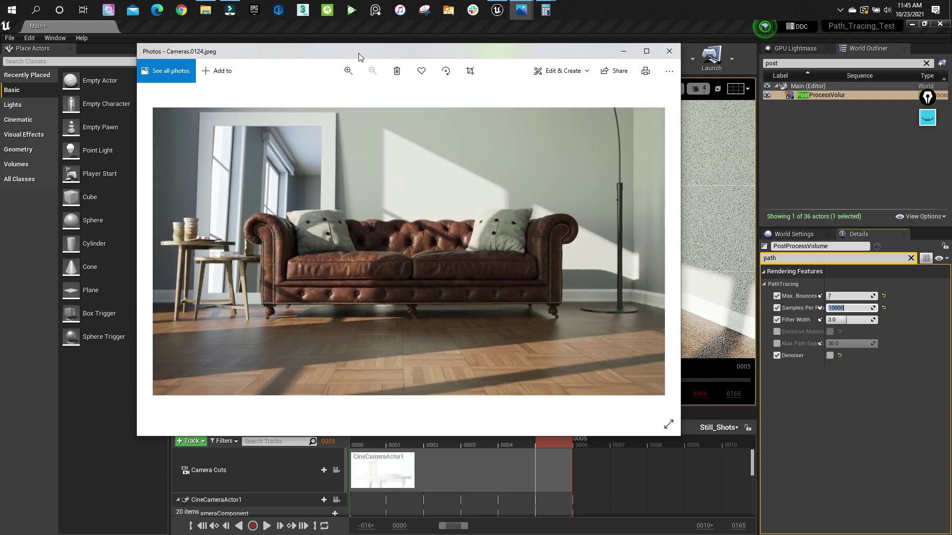
{"action": "key", "text": "Left"}
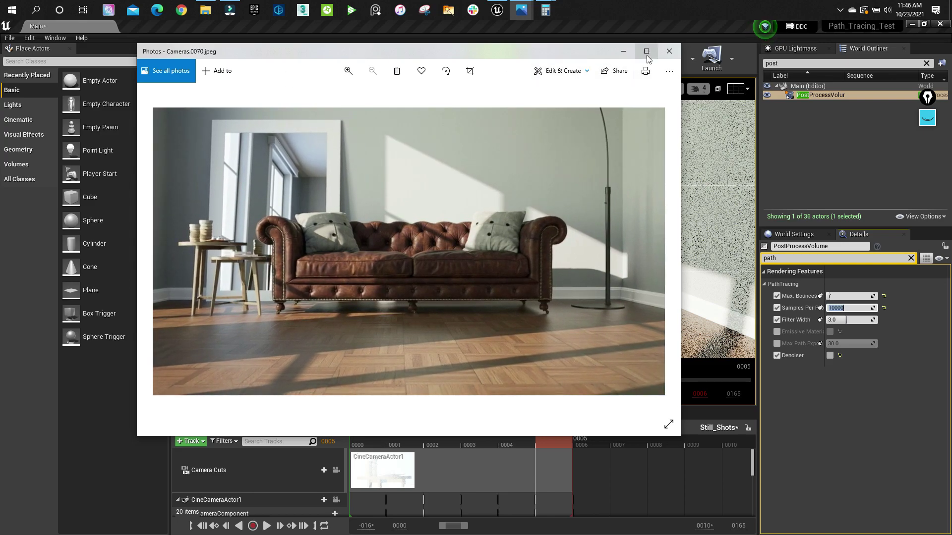
{"action": "left_click", "coordinate": [669, 51]}
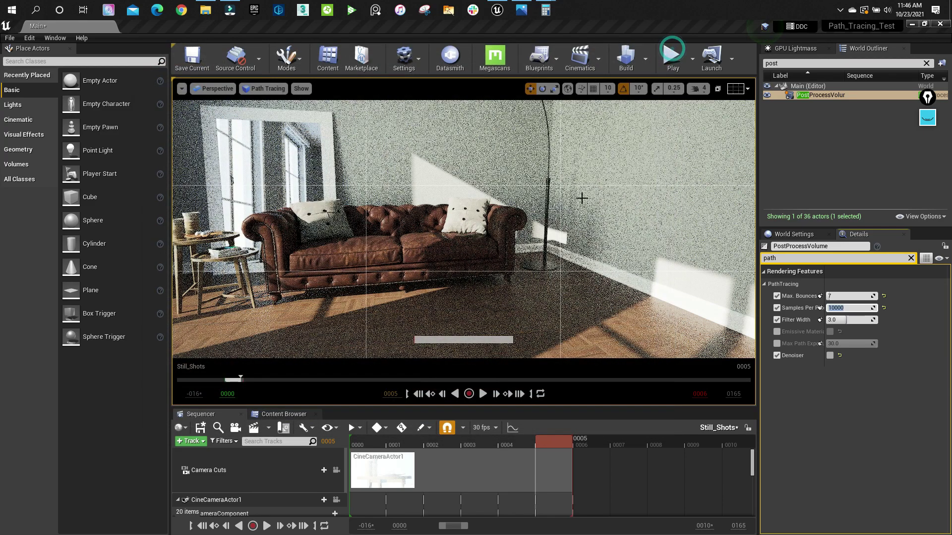
View the Still_Shots sequence through its camera cuts and scrub across the still shots, ending at frame 0000.
{"action": "left_click", "coordinate": [367, 444]}
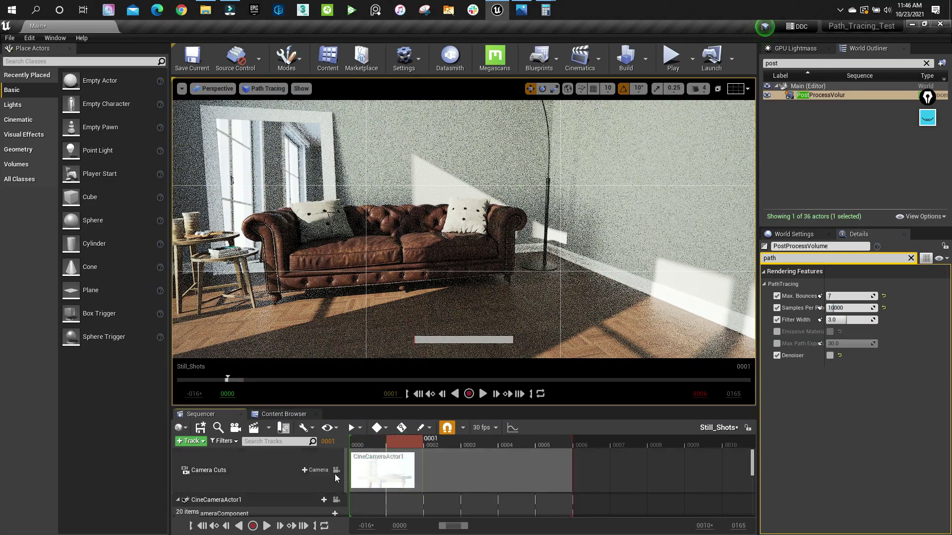
{"action": "left_click", "coordinate": [336, 469]}
{"action": "left_click", "coordinate": [445, 441]}
{"action": "left_click", "coordinate": [484, 441]}
{"action": "left_click", "coordinate": [523, 441]}
{"action": "left_click", "coordinate": [554, 441]}
{"action": "left_click", "coordinate": [509, 442]}
{"action": "left_click", "coordinate": [479, 443]}
{"action": "left_click", "coordinate": [432, 442]}
{"action": "left_click", "coordinate": [394, 443]}
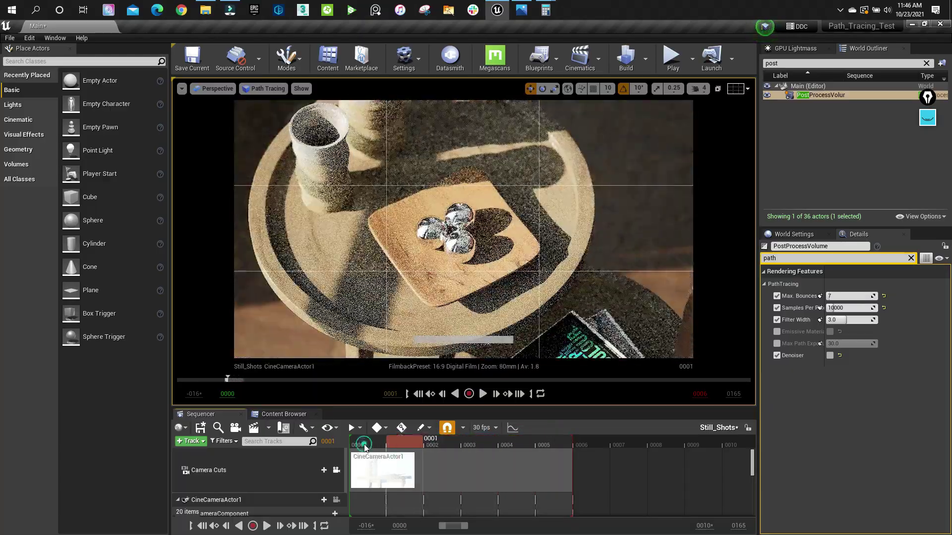
{"action": "left_click", "coordinate": [364, 443]}
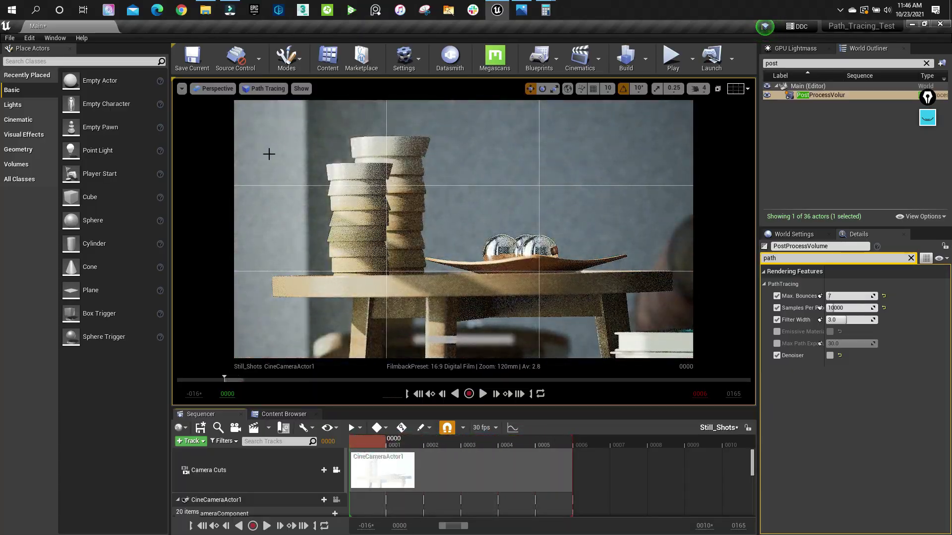